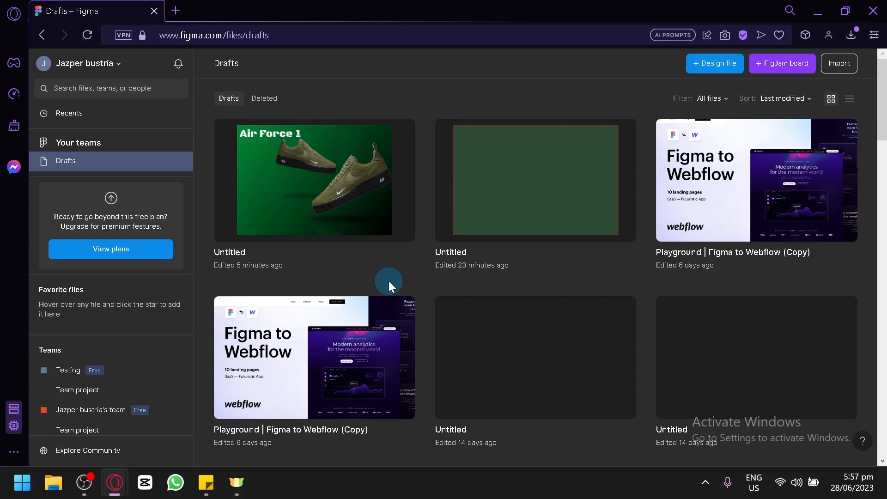
Create a new design file and add a MacBook Pro 16" frame to the canvas.
{"action": "left_click", "coordinate": [708, 66]}
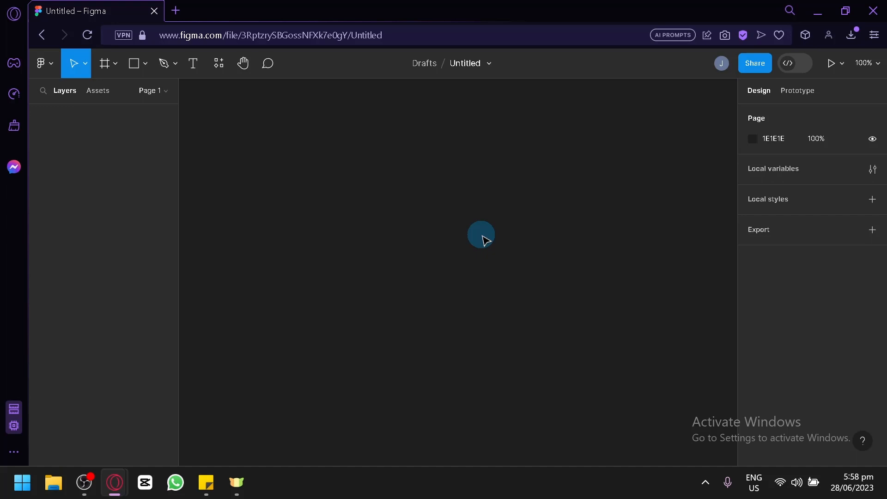
{"action": "key", "text": "f"}
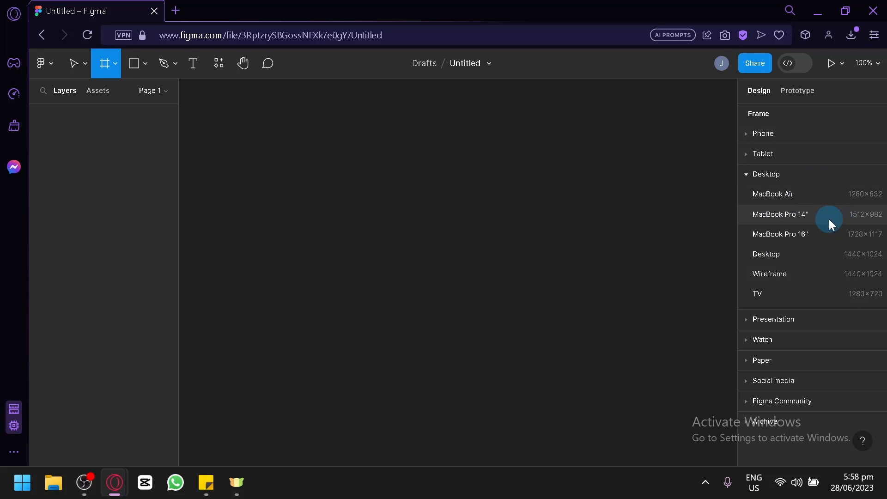
{"action": "left_click", "coordinate": [826, 237]}
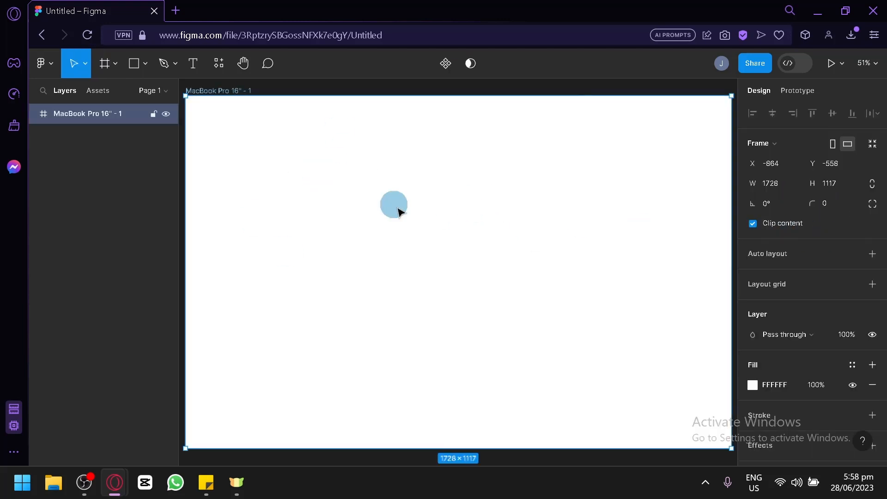
{"action": "scroll", "coordinate": [468, 220], "scroll_direction": "down", "scroll_amount": 1}
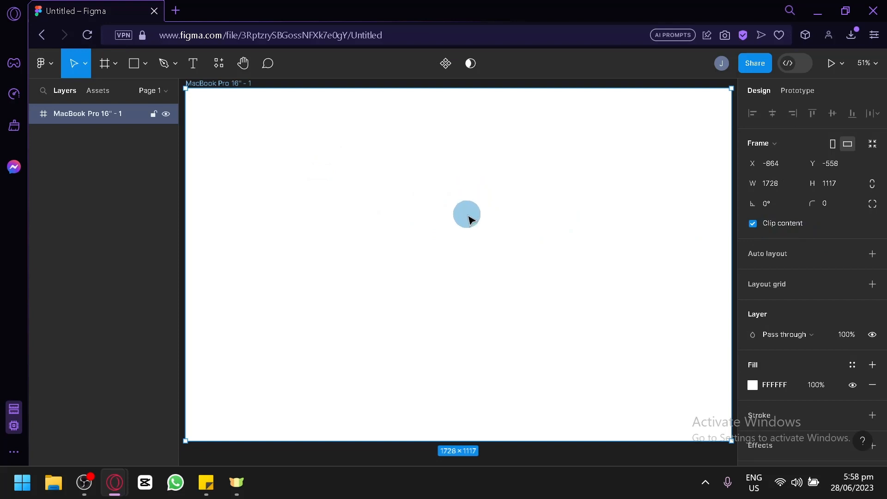
{"action": "scroll", "coordinate": [469, 218], "scroll_direction": "down", "scroll_amount": 1}
{"action": "scroll", "coordinate": [469, 218], "scroll_direction": "up", "scroll_amount": 1}
{"action": "scroll", "coordinate": [469, 218], "scroll_direction": "down", "scroll_amount": 1}
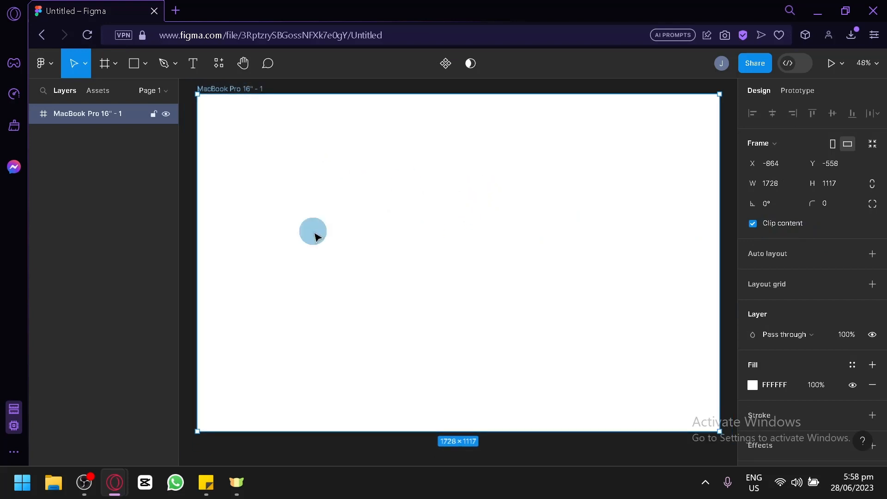
Give the frame a linear gradient fill running diagonally from its upper-left corner to its lower-right area.
{"action": "left_click", "coordinate": [754, 386]}
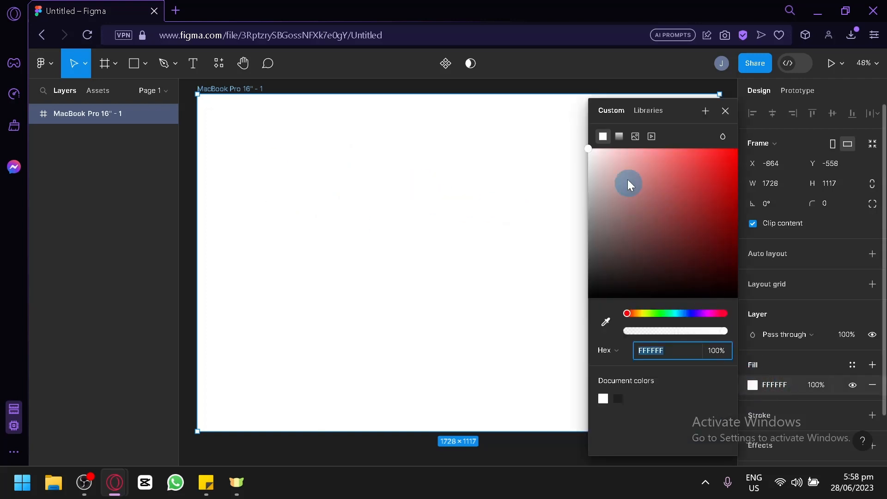
{"action": "left_click", "coordinate": [622, 137]}
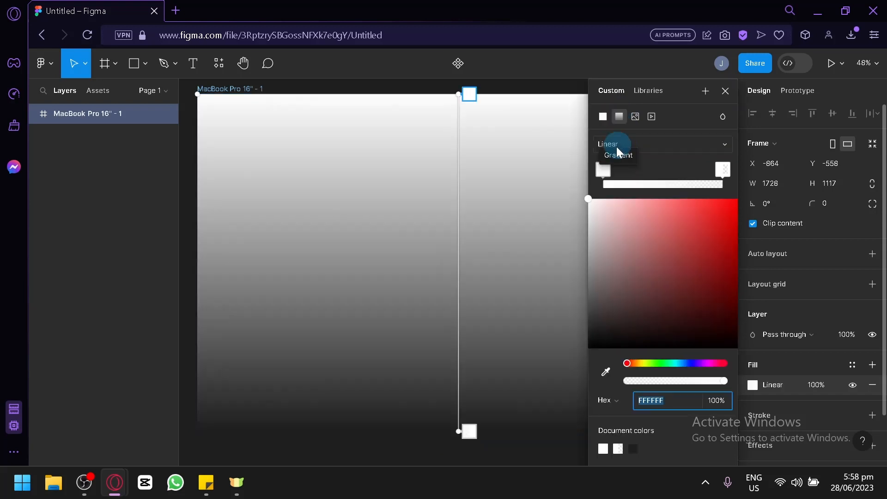
{"action": "left_click_drag", "start_coordinate": [465, 99], "coordinate": [192, 155]}
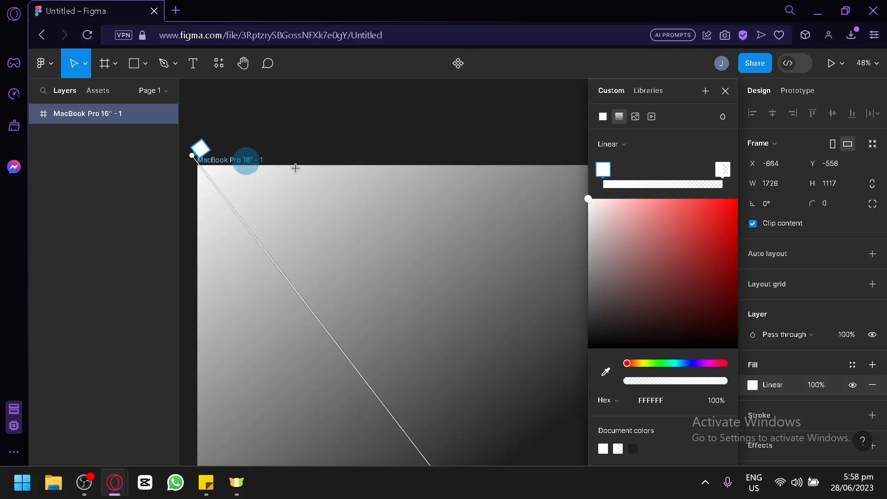
{"action": "scroll", "coordinate": [462, 222], "scroll_direction": "down", "scroll_amount": 1}
{"action": "scroll", "coordinate": [522, 301], "scroll_direction": "down", "scroll_amount": 3}
{"action": "left_click_drag", "start_coordinate": [466, 313], "coordinate": [532, 251]}
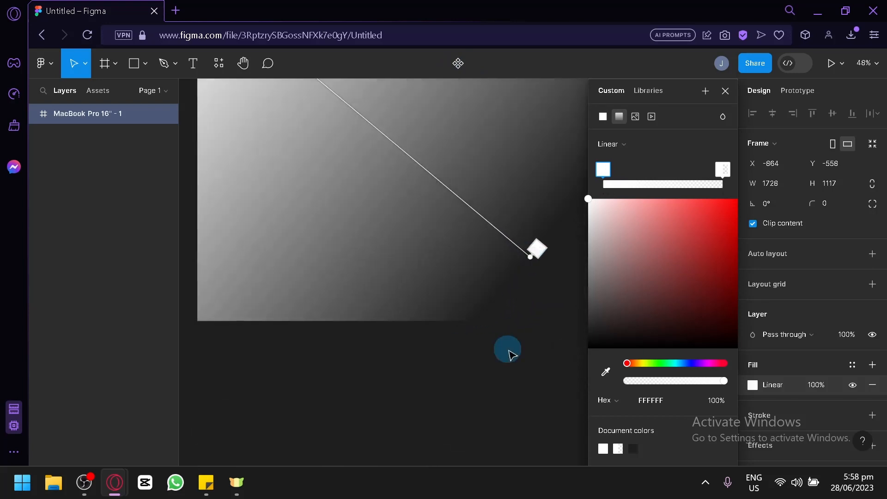
{"action": "scroll", "coordinate": [522, 373], "scroll_direction": "up", "scroll_amount": 1}
{"action": "scroll", "coordinate": [522, 372], "scroll_direction": "up", "scroll_amount": 2}
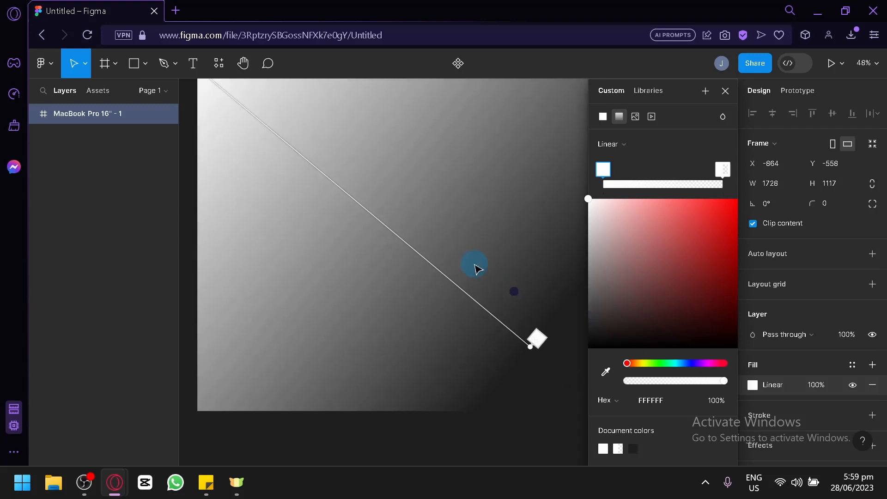
Add a middle stop to the gradient and colour the end stop 04E000 and the middle stop 05EC00.
{"action": "left_click_drag", "start_coordinate": [723, 169], "coordinate": [731, 193]}
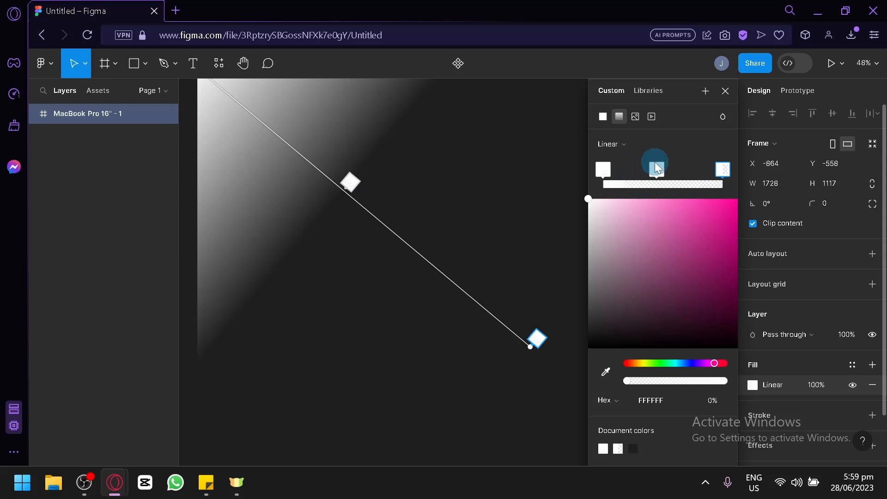
{"action": "left_click", "coordinate": [655, 164]}
{"action": "left_click", "coordinate": [721, 176]}
{"action": "left_click_drag", "start_coordinate": [681, 367], "coordinate": [658, 363]}
{"action": "left_click_drag", "start_coordinate": [684, 287], "coordinate": [750, 227]}
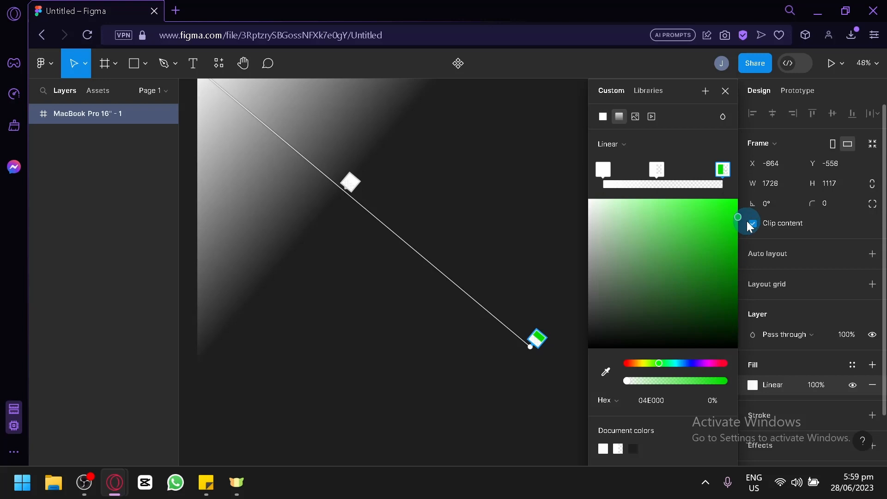
{"action": "left_click", "coordinate": [655, 173]}
{"action": "left_click_drag", "start_coordinate": [665, 265], "coordinate": [737, 203]}
{"action": "left_click", "coordinate": [602, 169]}
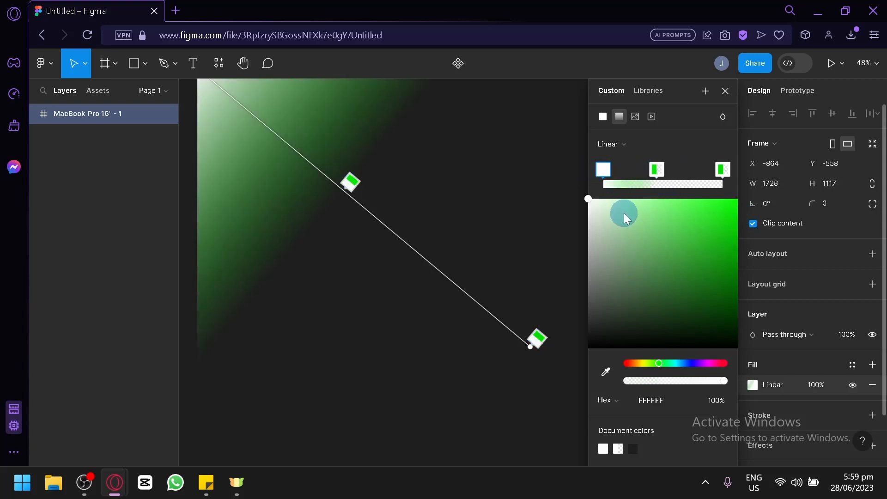
Shift the gradient's middle stop towards the end stop and make it fully opaque dark green 247F22.
{"action": "scroll", "coordinate": [527, 298], "scroll_direction": "down", "scroll_amount": 2}
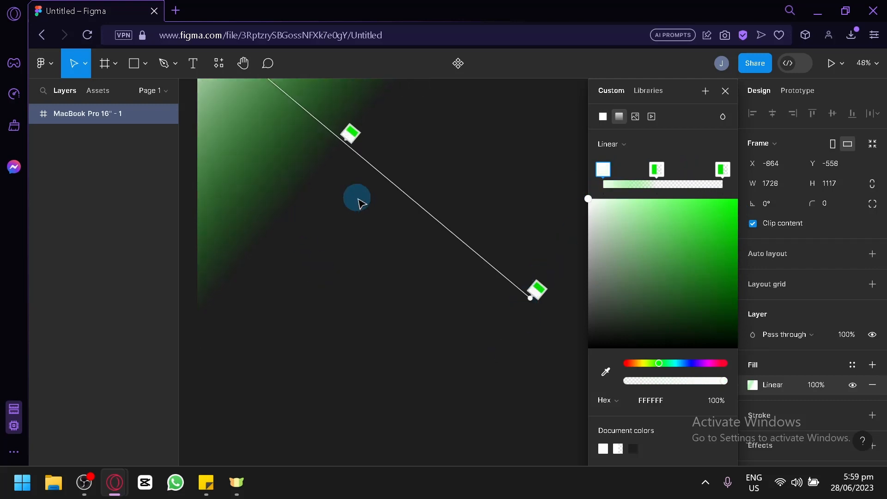
{"action": "left_click_drag", "start_coordinate": [352, 134], "coordinate": [495, 221]}
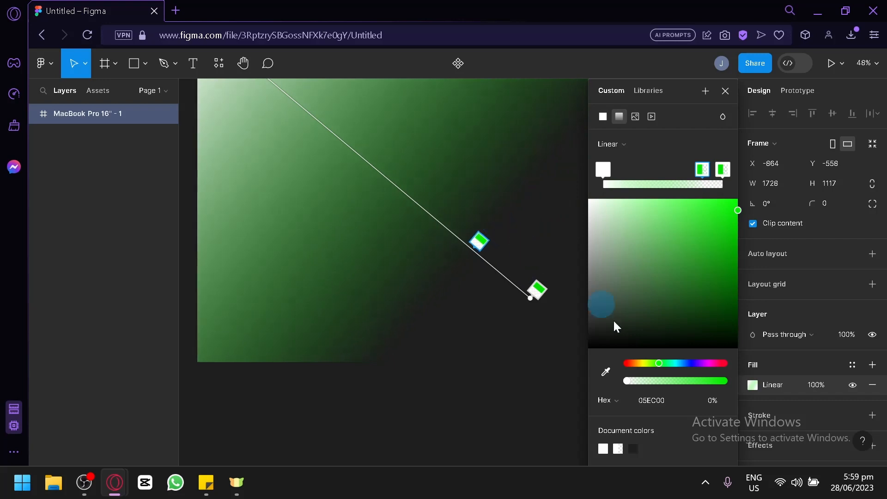
{"action": "left_click_drag", "start_coordinate": [675, 383], "coordinate": [740, 377]}
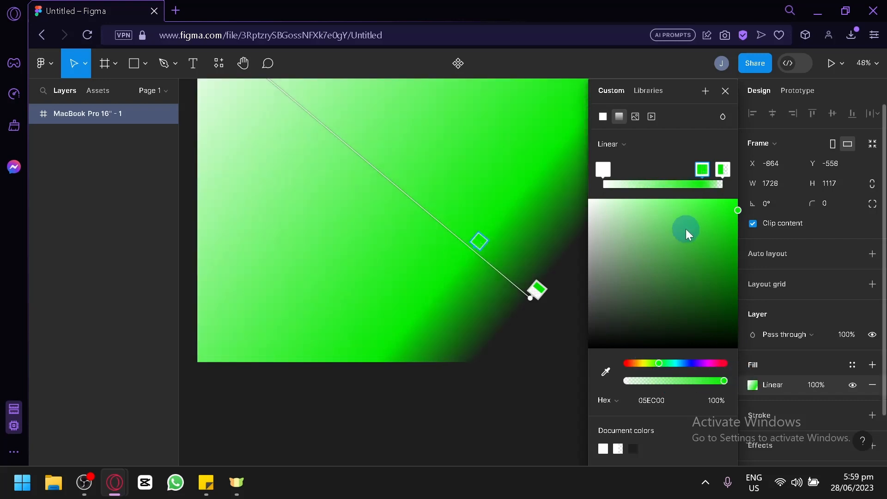
{"action": "left_click_drag", "start_coordinate": [685, 228], "coordinate": [697, 278]}
Colour the gradient's start stop pale green C9E7C8 and shift the middle stop back towards the centre.
{"action": "left_click", "coordinate": [604, 169]}
{"action": "mouse_move", "coordinate": [630, 210]}
{"action": "left_mouse_down"}
{"action": "mouse_move", "coordinate": [646, 229]}
{"action": "mouse_move", "coordinate": [663, 223]}
{"action": "mouse_move", "coordinate": [616, 212]}
{"action": "mouse_move", "coordinate": [605, 218]}
{"action": "mouse_move", "coordinate": [619, 209]}
{"action": "left_mouse_up"}
{"action": "left_click_drag", "start_coordinate": [722, 168], "coordinate": [674, 173]}
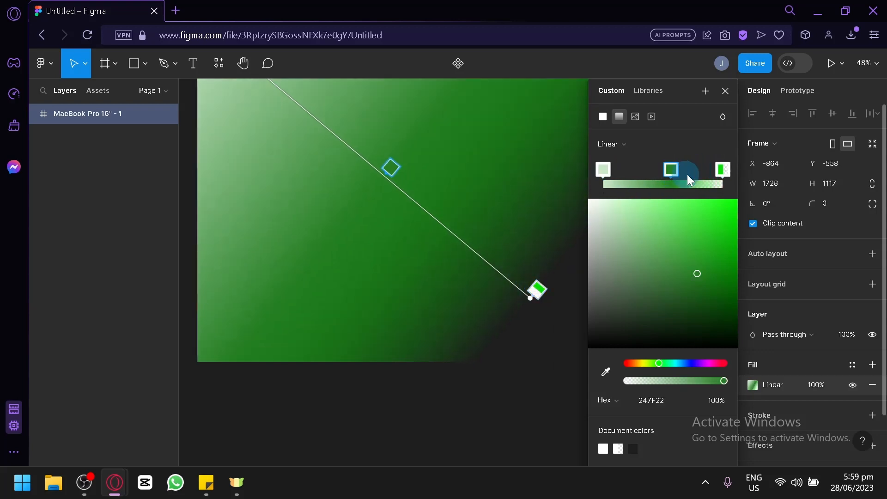
Make the gradient's end stop black (000000) at 100% opacity.
{"action": "left_click", "coordinate": [722, 170]}
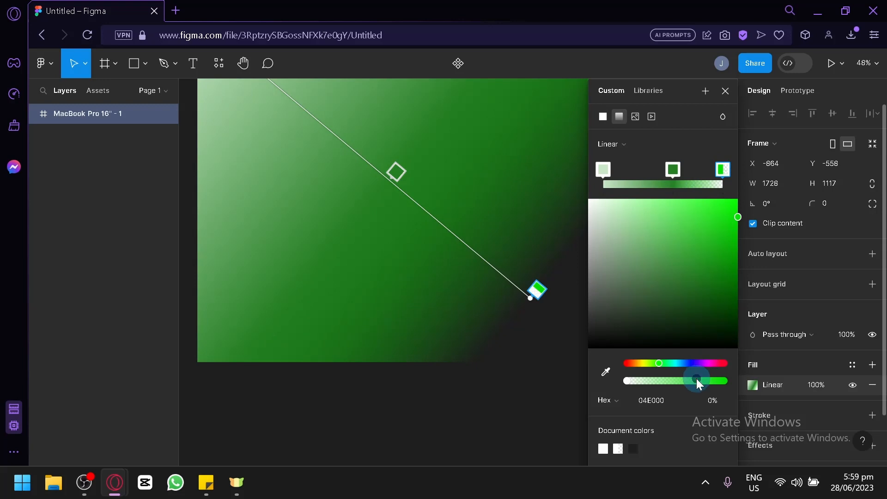
{"action": "left_click_drag", "start_coordinate": [697, 379], "coordinate": [736, 376]}
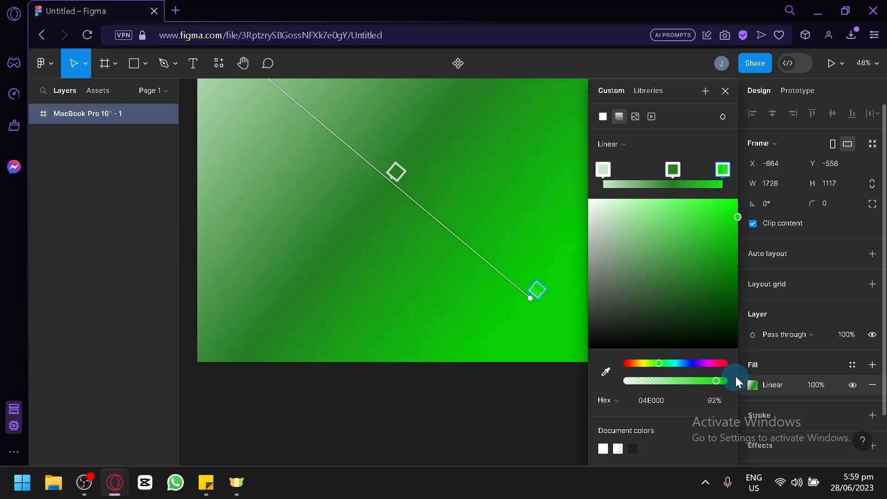
{"action": "left_click_drag", "start_coordinate": [691, 308], "coordinate": [692, 351]}
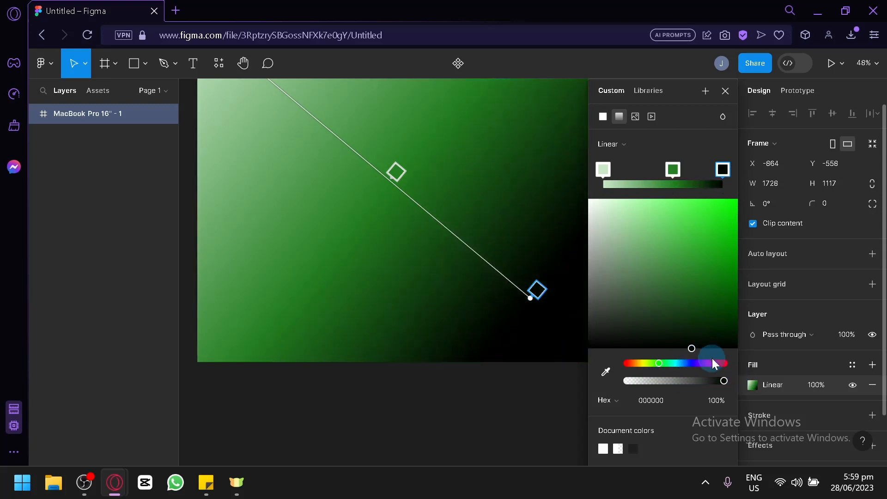
Shift the gradient's middle stop closer to the start and colour the start stop light green 8CFF8A.
{"action": "left_click_drag", "start_coordinate": [675, 171], "coordinate": [655, 173]}
{"action": "left_click", "coordinate": [604, 171]}
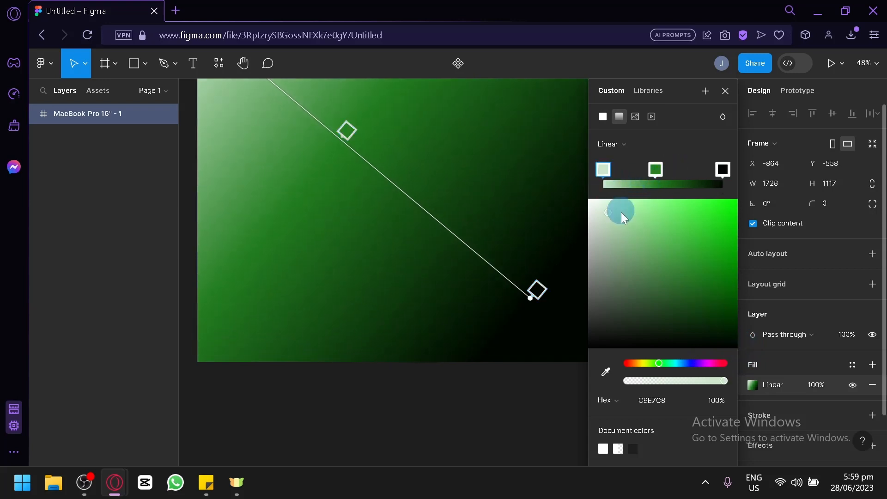
{"action": "left_click_drag", "start_coordinate": [620, 212], "coordinate": [657, 199]}
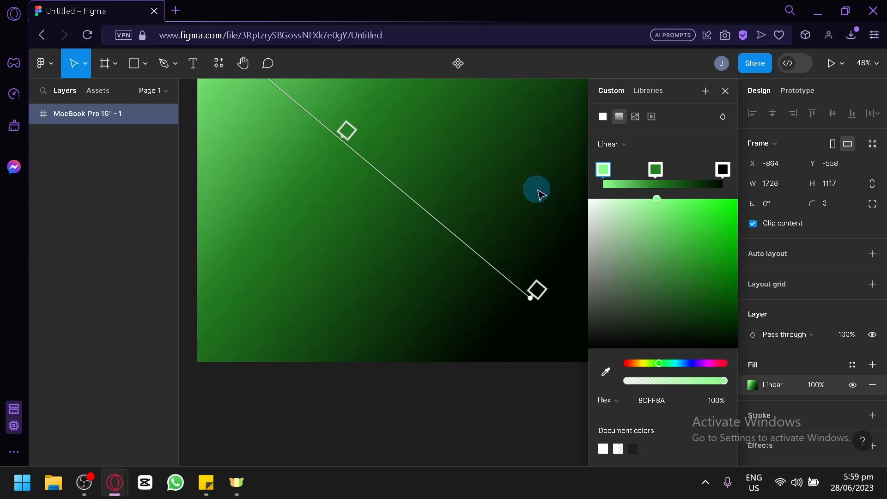
{"action": "left_click", "coordinate": [725, 92]}
{"action": "scroll", "coordinate": [656, 277], "scroll_direction": "up", "scroll_amount": 3}
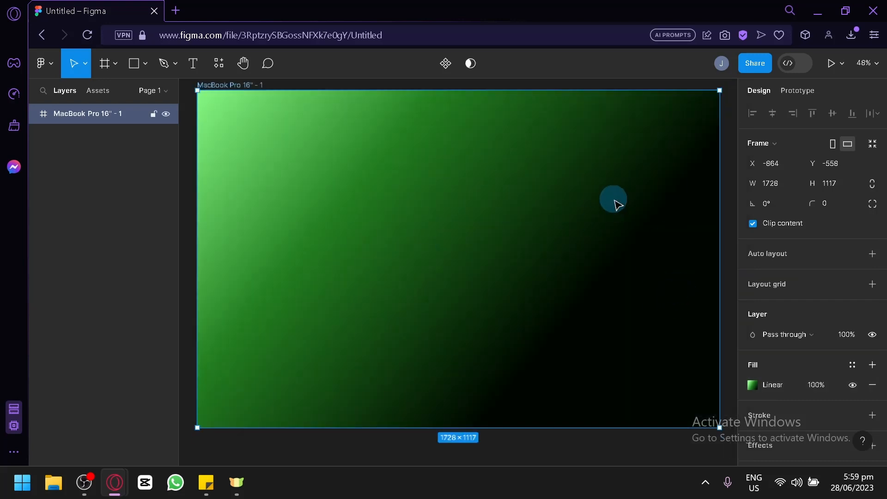
{"action": "scroll", "coordinate": [647, 259], "scroll_direction": "down", "scroll_amount": 1}
{"action": "left_click", "coordinate": [626, 440]}
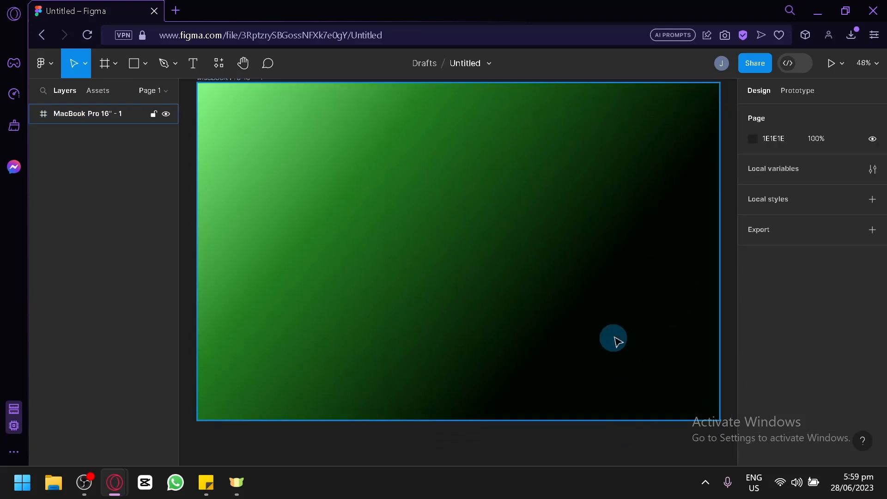
{"action": "scroll", "coordinate": [618, 340], "scroll_direction": "up", "scroll_amount": 1}
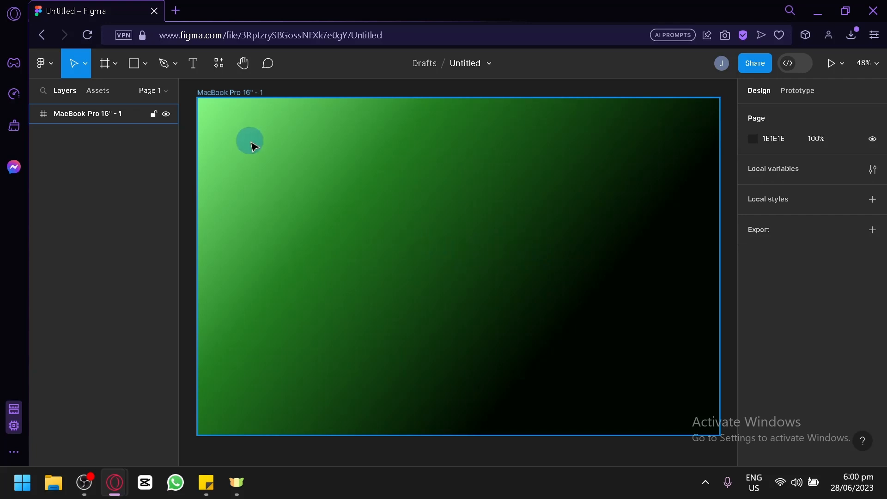
Place the image Untitled design (5).png in the frame, enlarged to about 902 × 685 in the frame's right half.
{"action": "left_click", "coordinate": [115, 65]}
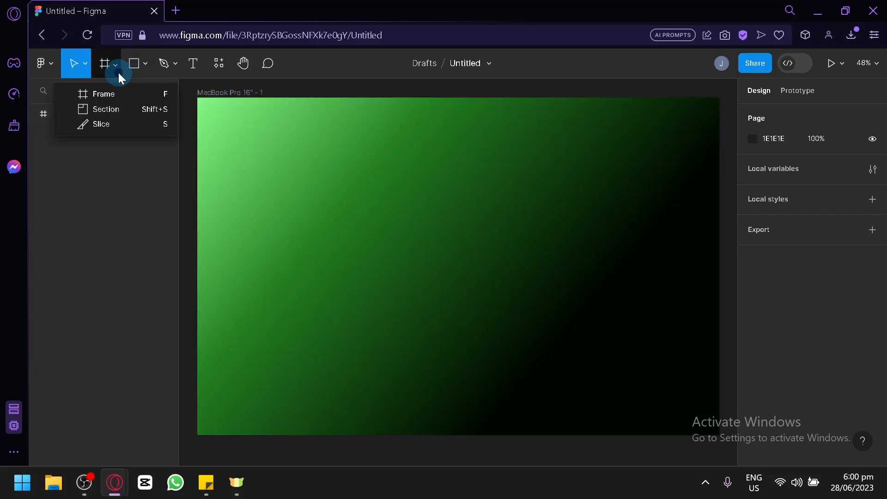
{"action": "left_click", "coordinate": [144, 65]}
{"action": "left_click", "coordinate": [140, 63]}
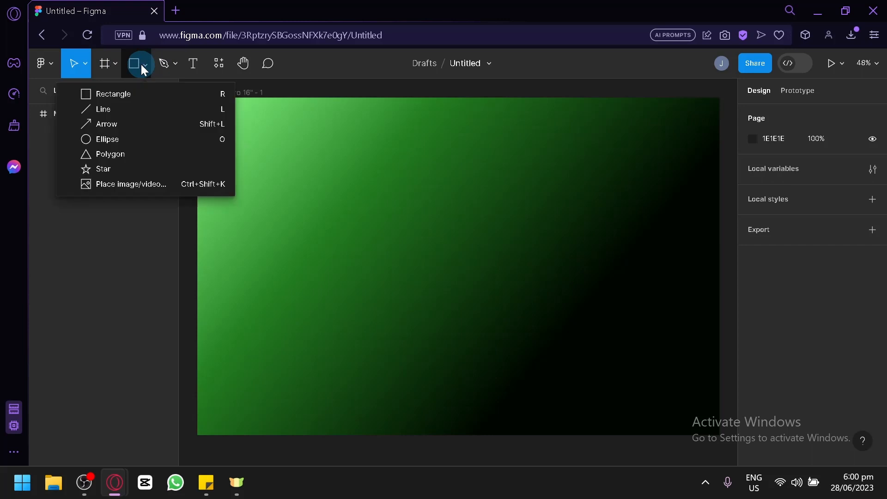
{"action": "left_click", "coordinate": [139, 183]}
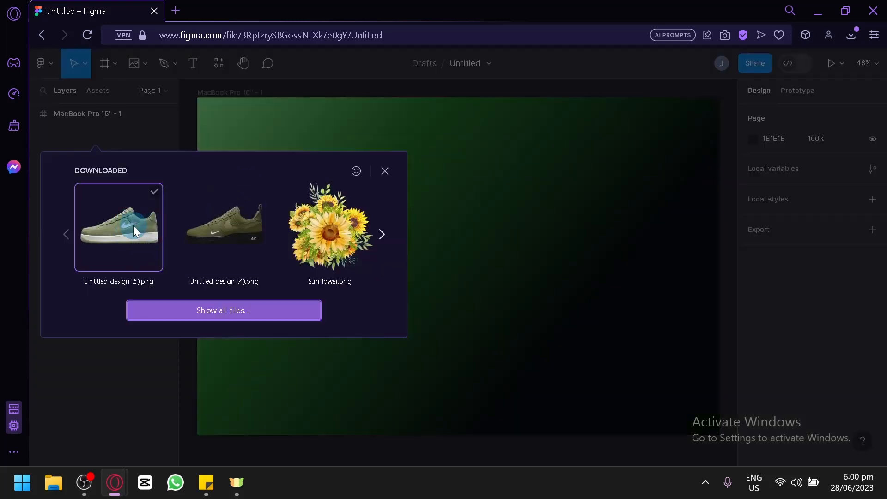
{"action": "left_click", "coordinate": [137, 237]}
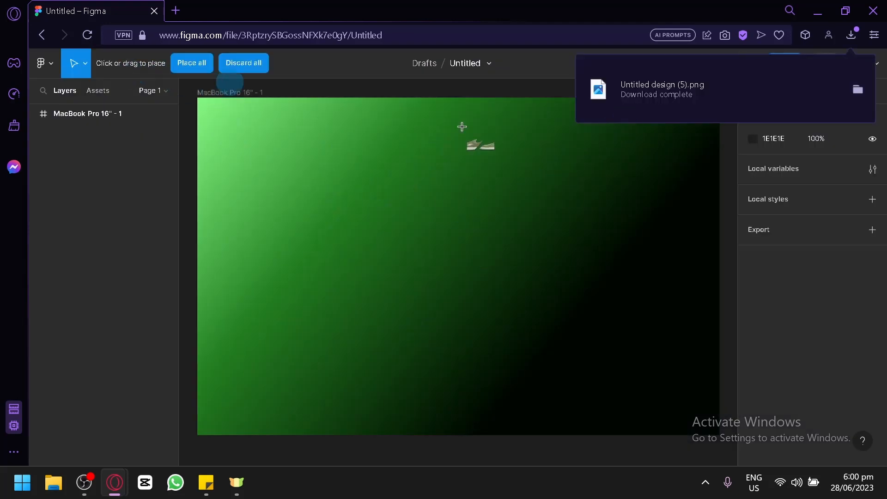
{"action": "left_click", "coordinate": [474, 236]}
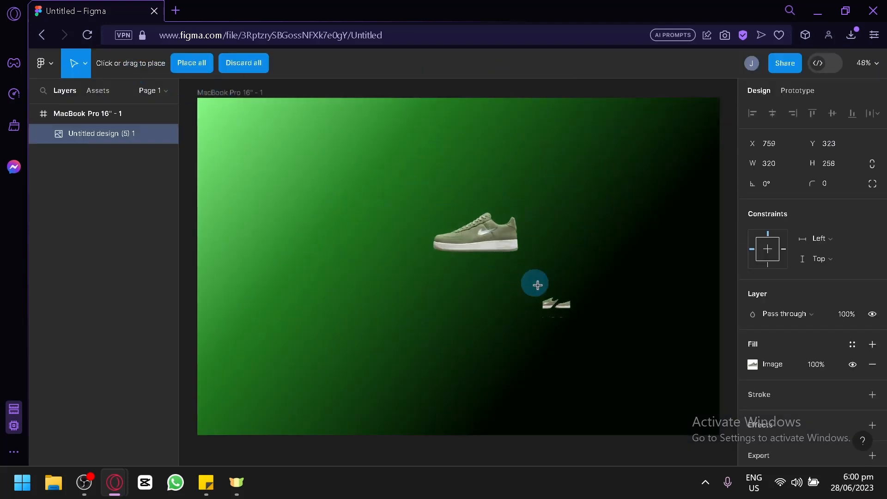
{"action": "left_click_drag", "start_coordinate": [537, 285], "coordinate": [697, 402]}
{"action": "left_click_drag", "start_coordinate": [630, 316], "coordinate": [615, 295]}
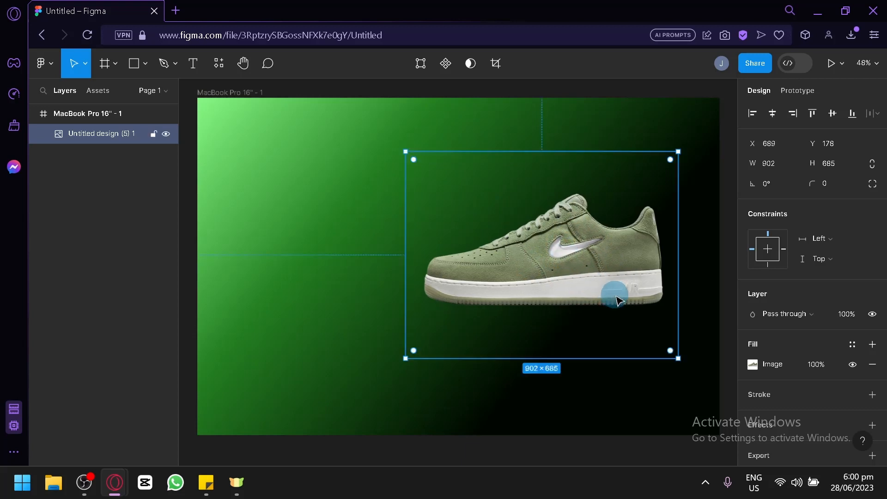
Rotate the shoe image to 25° and move it closer to the frame's right edge.
{"action": "left_click", "coordinate": [765, 183]}
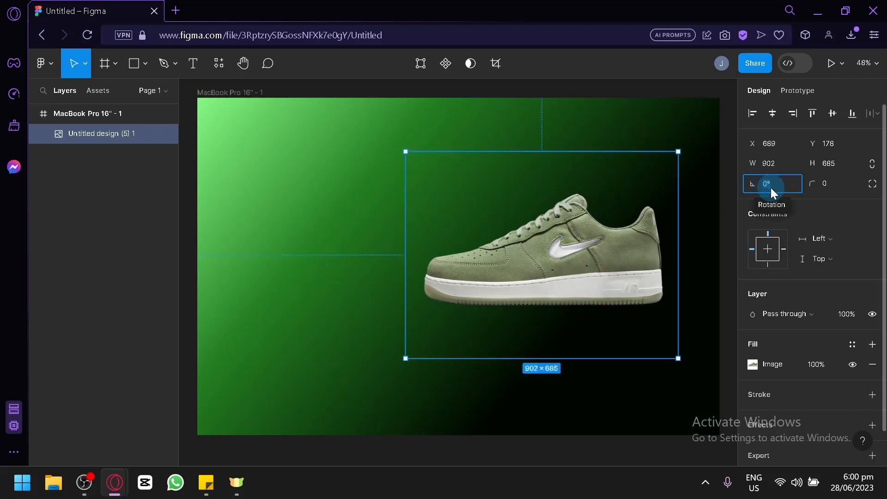
{"action": "type", "text": "25"}
{"action": "key", "text": "Return"}
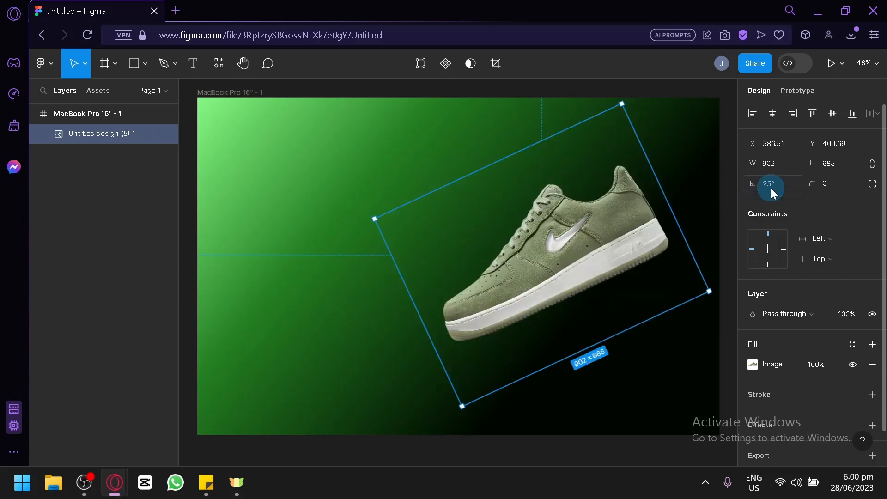
{"action": "left_click_drag", "start_coordinate": [630, 266], "coordinate": [646, 281]}
Set the shoe image's rotation to 23°.
{"action": "left_click", "coordinate": [769, 184]}
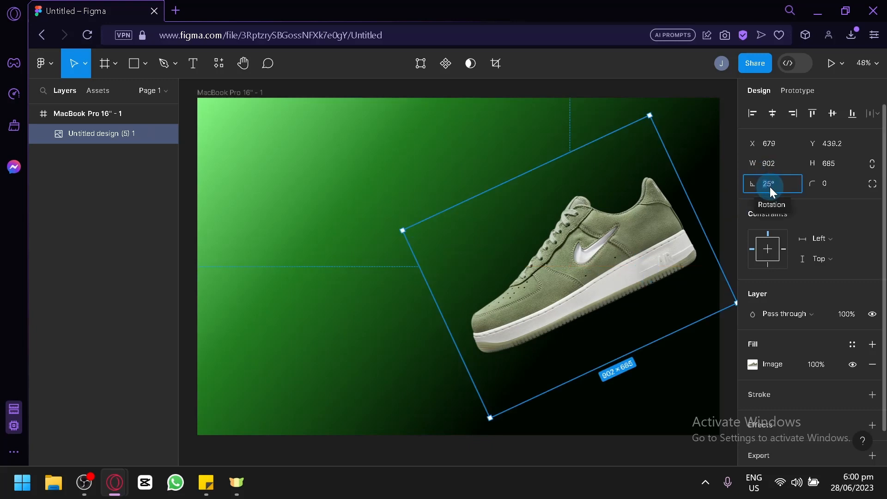
{"action": "type", "text": "3"}
{"action": "key", "text": "Delete"}
{"action": "key", "text": "Return"}
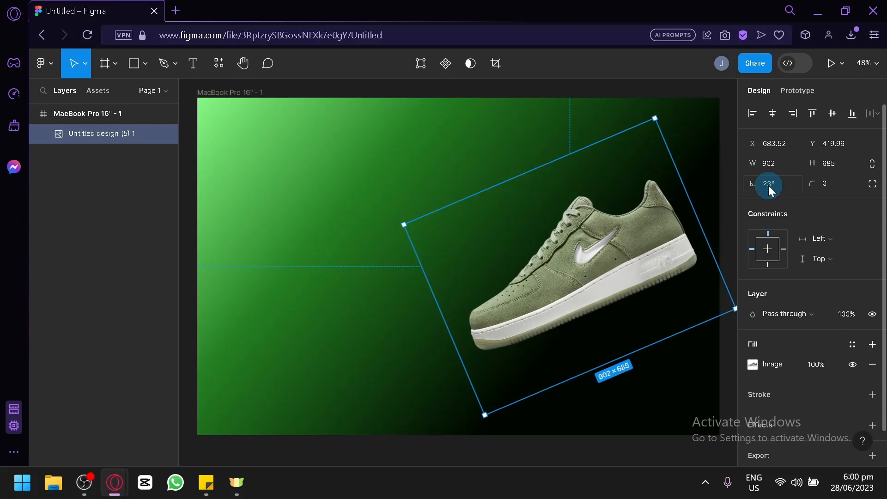
Set the shoe image's rotation to 20° and move it slightly down and left to X 681, Y 426.5.
{"action": "left_click", "coordinate": [769, 185]}
{"action": "type", "text": "20"}
{"action": "key", "text": "Return"}
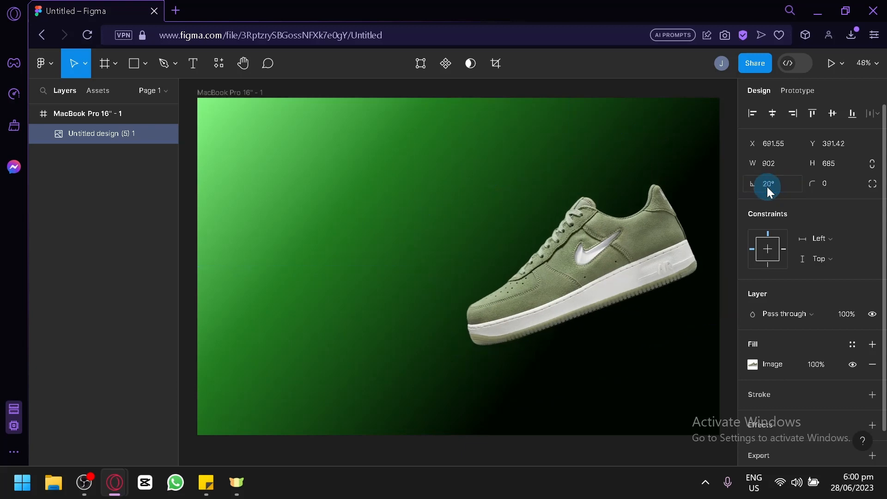
{"action": "left_click", "coordinate": [584, 253]}
{"action": "left_click_drag", "start_coordinate": [588, 265], "coordinate": [584, 276]}
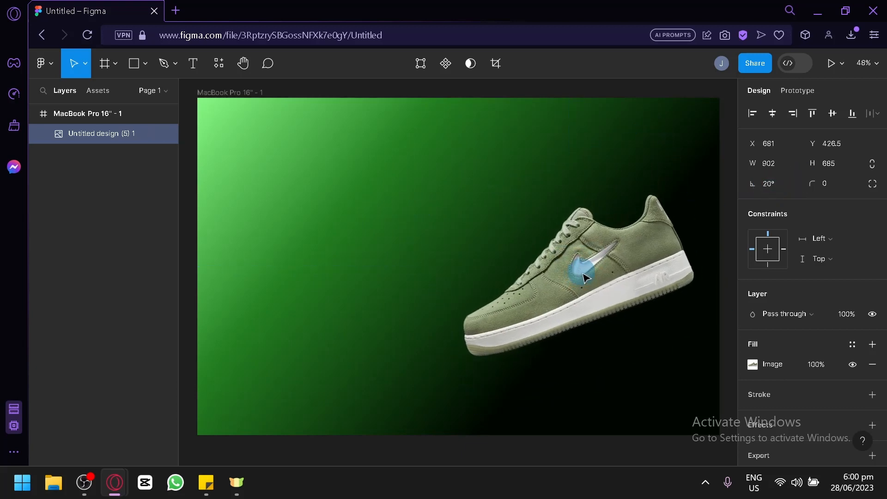
{"action": "scroll", "coordinate": [407, 241], "scroll_direction": "down", "scroll_amount": 1}
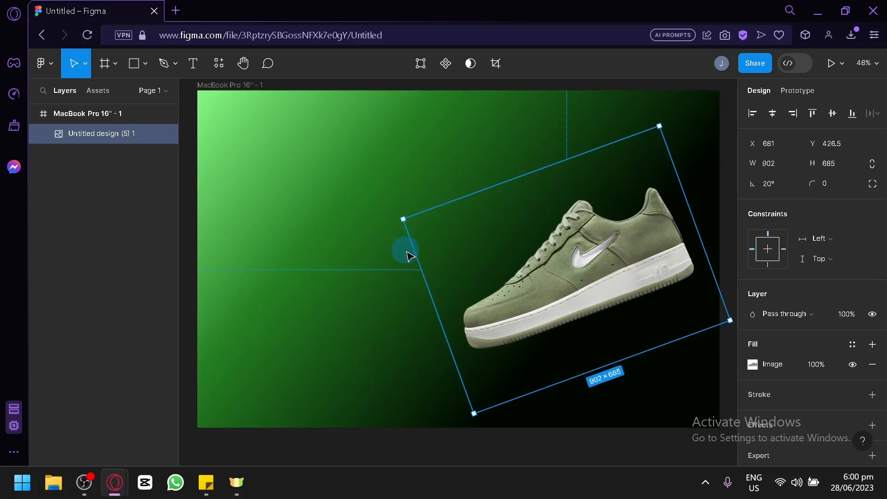
{"action": "left_click", "coordinate": [372, 292]}
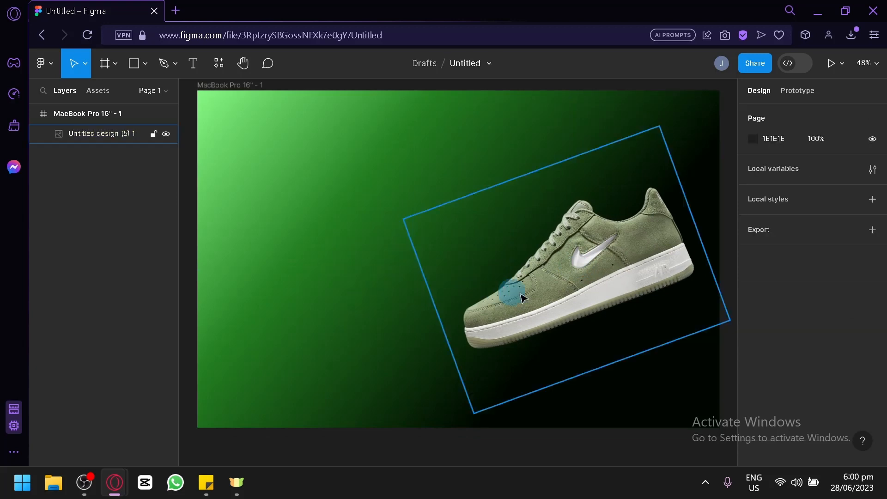
Recolour the frame gradient's start stop to pale green C3FAC2 and its middle stop to muted green 478D46.
{"action": "left_click", "coordinate": [74, 118]}
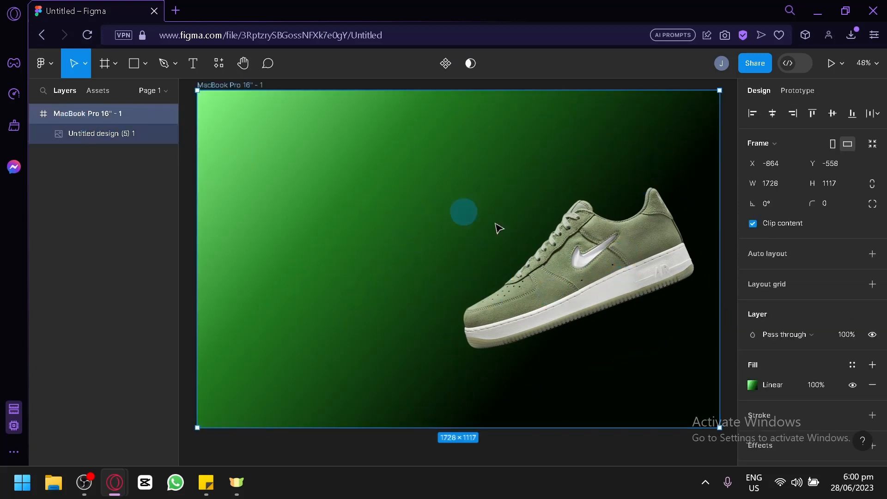
{"action": "left_click", "coordinate": [753, 386]}
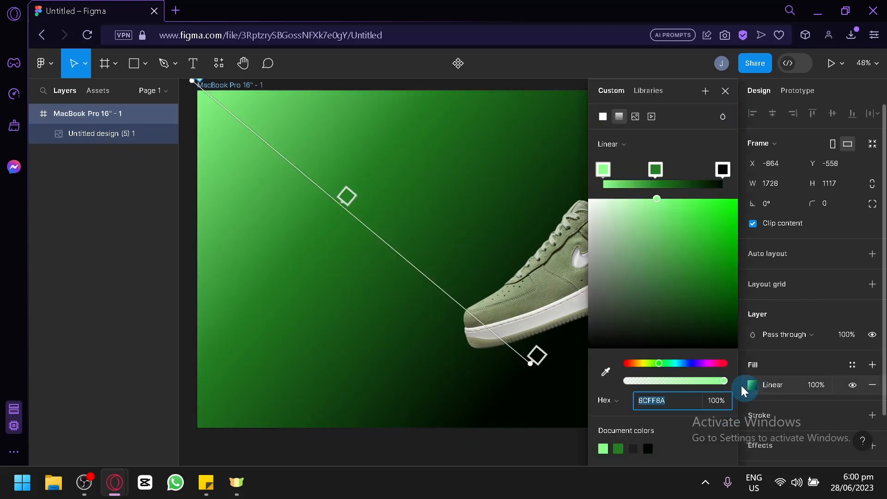
{"action": "left_click_drag", "start_coordinate": [664, 206], "coordinate": [622, 206]}
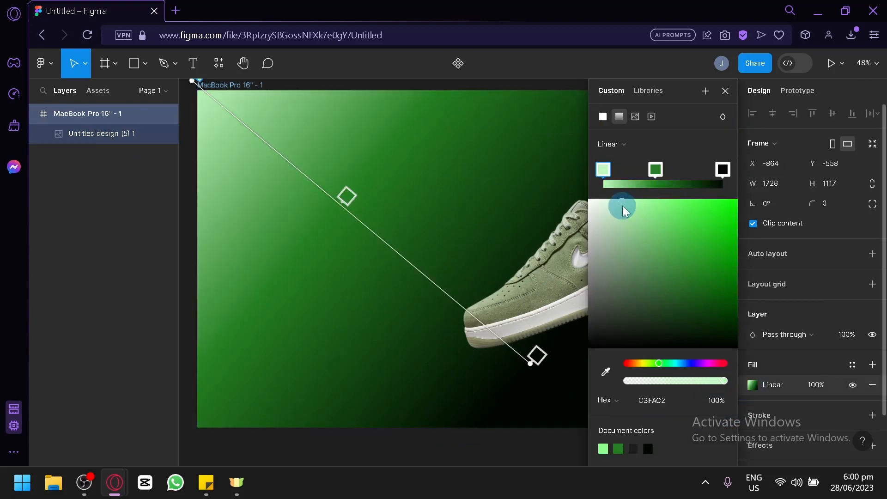
{"action": "left_click", "coordinate": [652, 172]}
{"action": "left_click", "coordinate": [680, 251]}
{"action": "left_click_drag", "start_coordinate": [680, 251], "coordinate": [664, 270]}
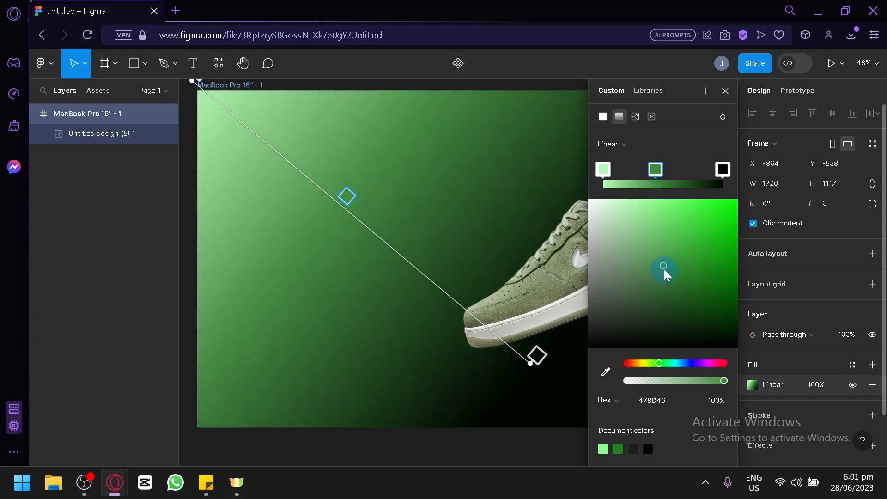
Extend the gradient's black end point farther toward the frame's lower-right corner.
{"action": "left_click", "coordinate": [723, 169]}
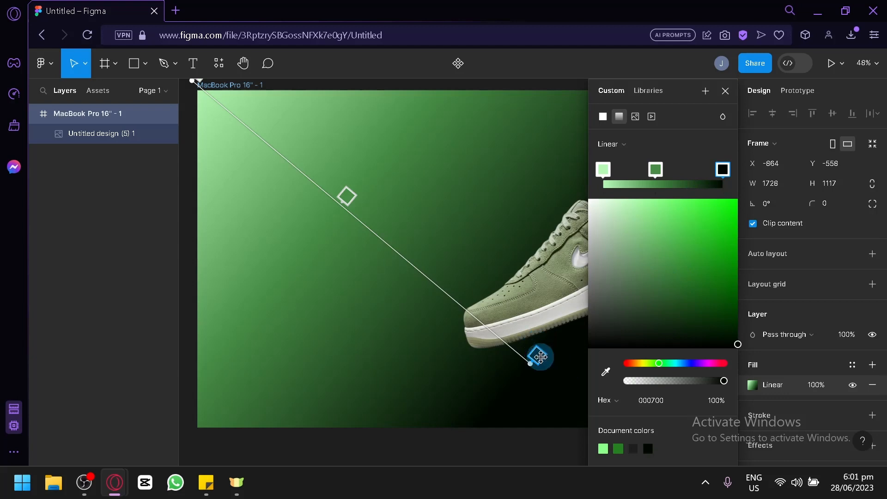
{"action": "left_click_drag", "start_coordinate": [528, 362], "coordinate": [569, 393]}
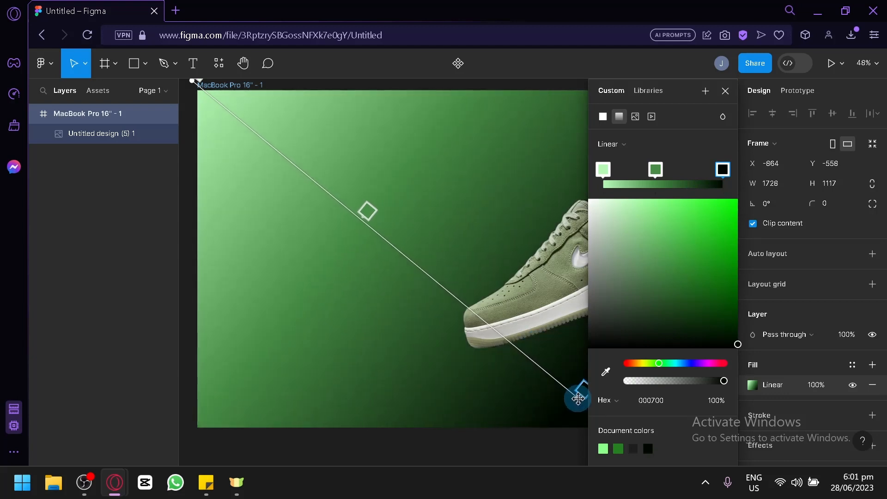
{"action": "left_click", "coordinate": [725, 91]}
{"action": "left_click", "coordinate": [440, 134]}
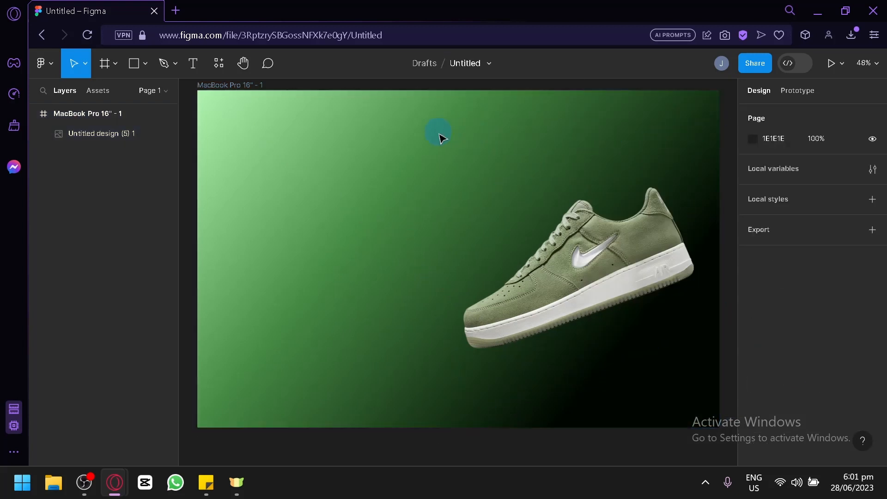
Move the shoe image slightly toward the frame's lower-right corner, to about X 708, Y 436.5.
{"action": "left_click", "coordinate": [599, 295]}
{"action": "left_click_drag", "start_coordinate": [603, 307], "coordinate": [577, 283]}
{"action": "left_click", "coordinate": [293, 222]}
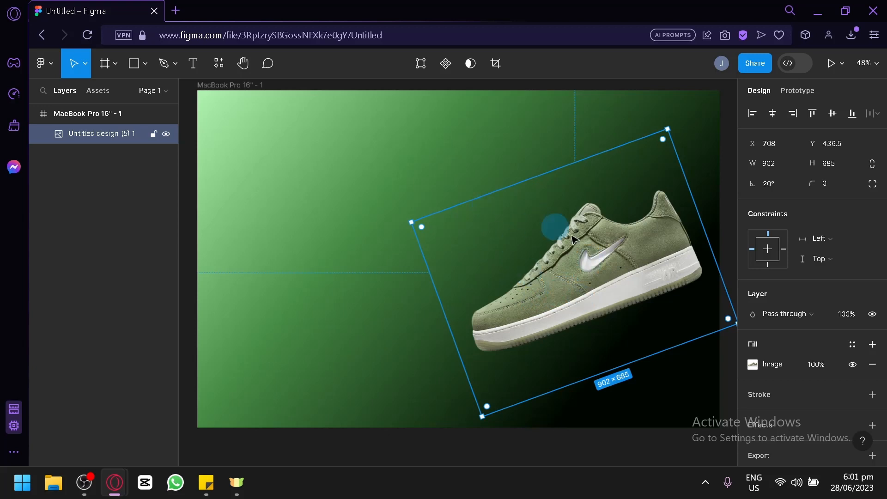
Add a smaller copy of the shoe above and left of the original, about 566 × 454, rotated to -20°.
{"action": "left_click_drag", "start_coordinate": [594, 288], "coordinate": [516, 224]}
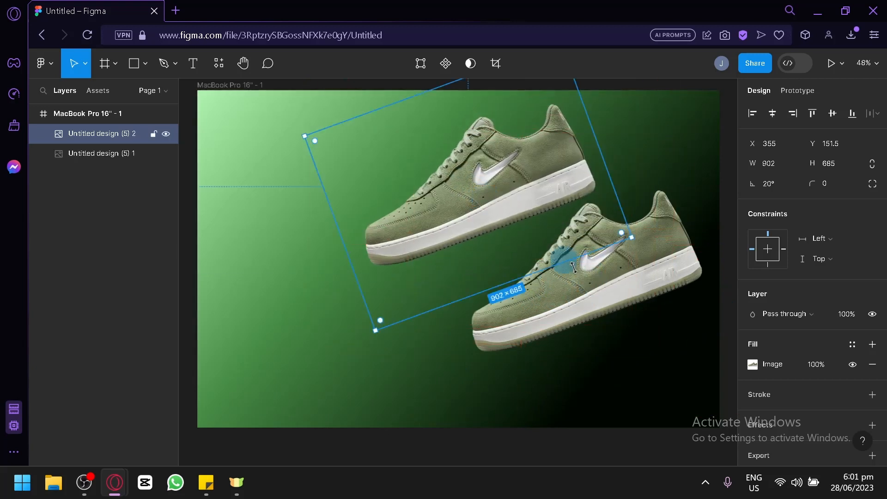
{"action": "left_click_drag", "start_coordinate": [619, 263], "coordinate": [452, 198]}
{"action": "left_click", "coordinate": [766, 184]}
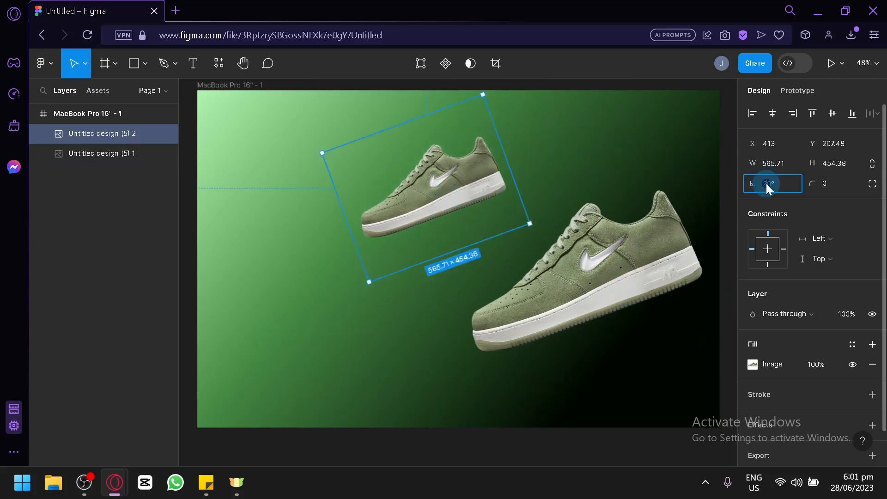
{"action": "left_click", "coordinate": [765, 188]}
{"action": "type", "text": "-"}
{"action": "key", "text": "Return"}
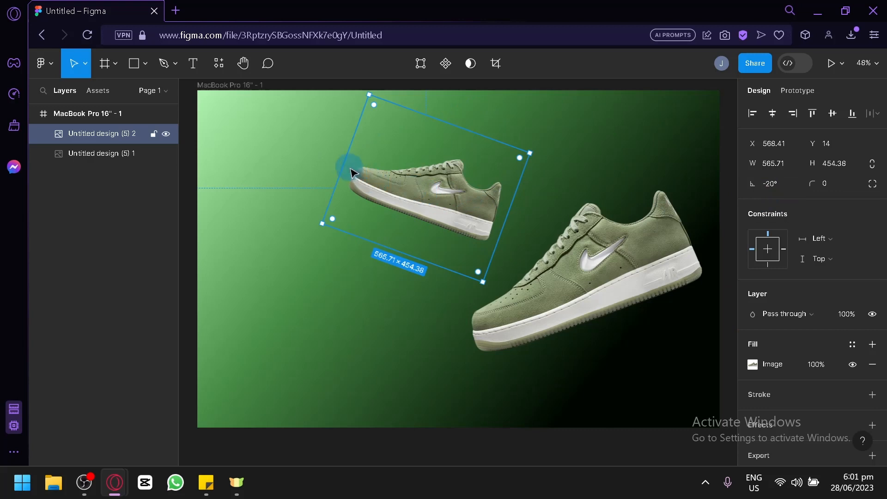
Mirror the small shoe copy to about 556 × 397 at the large shoe's upper left, and shift the large shoe slightly down.
{"action": "left_click_drag", "start_coordinate": [346, 164], "coordinate": [693, 272]}
{"action": "left_click_drag", "start_coordinate": [594, 297], "coordinate": [489, 231]}
{"action": "left_click_drag", "start_coordinate": [549, 299], "coordinate": [495, 201]}
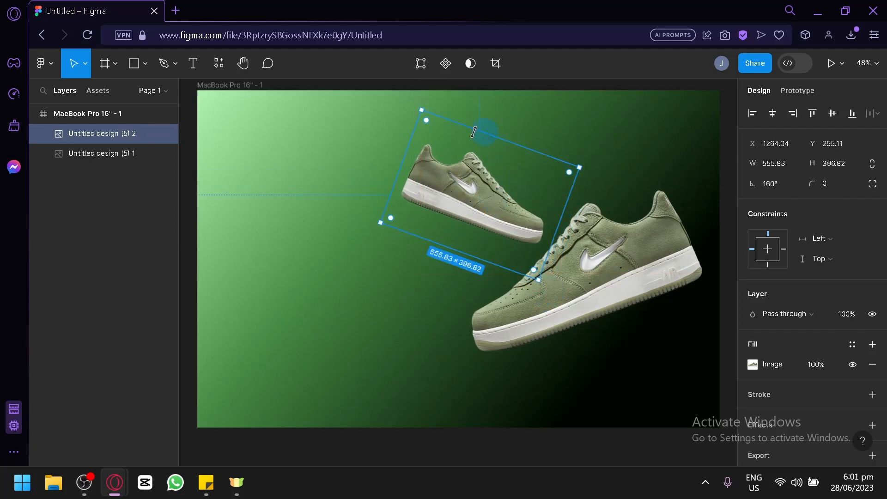
{"action": "left_click", "coordinate": [630, 277]}
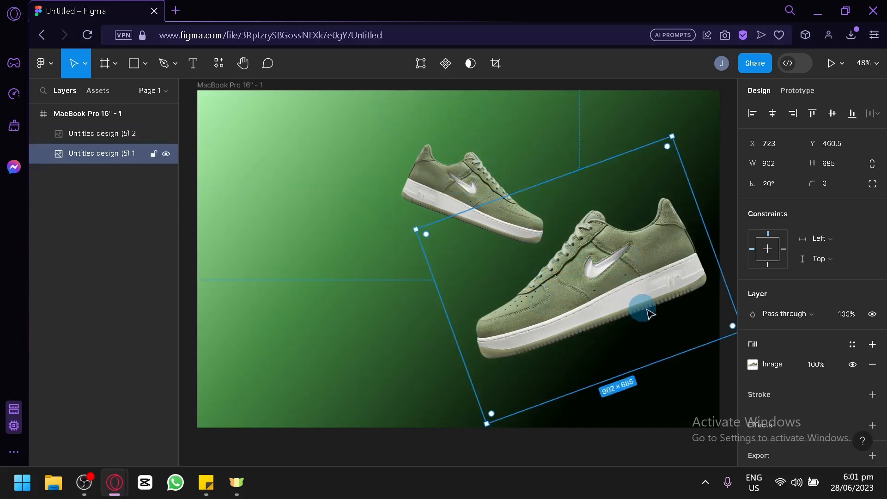
{"action": "left_click_drag", "start_coordinate": [642, 307], "coordinate": [649, 311]}
Apply a layer blur effect of 10 to the small shoe copy.
{"action": "left_click", "coordinate": [450, 178]}
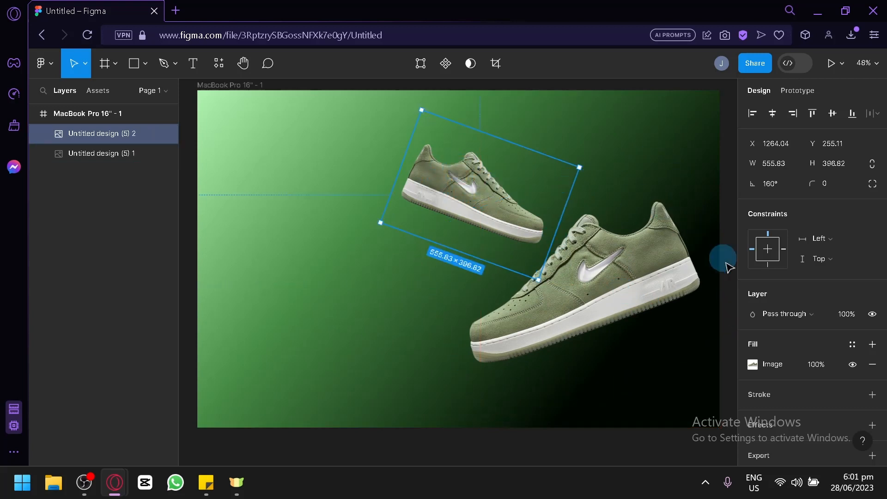
{"action": "scroll", "coordinate": [835, 344], "scroll_direction": "down", "scroll_amount": 1}
{"action": "left_click", "coordinate": [874, 397]}
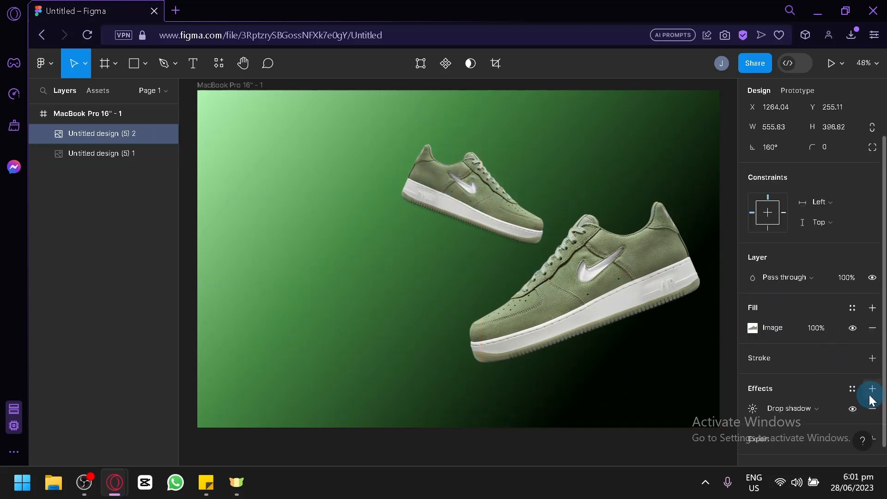
{"action": "left_click", "coordinate": [819, 392]}
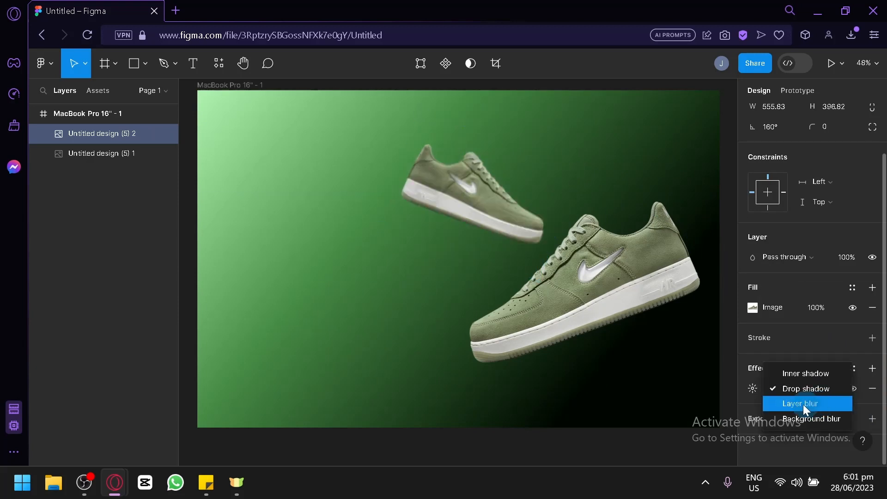
{"action": "left_click", "coordinate": [803, 404]}
{"action": "left_click", "coordinate": [754, 391]}
{"action": "left_click", "coordinate": [609, 424]}
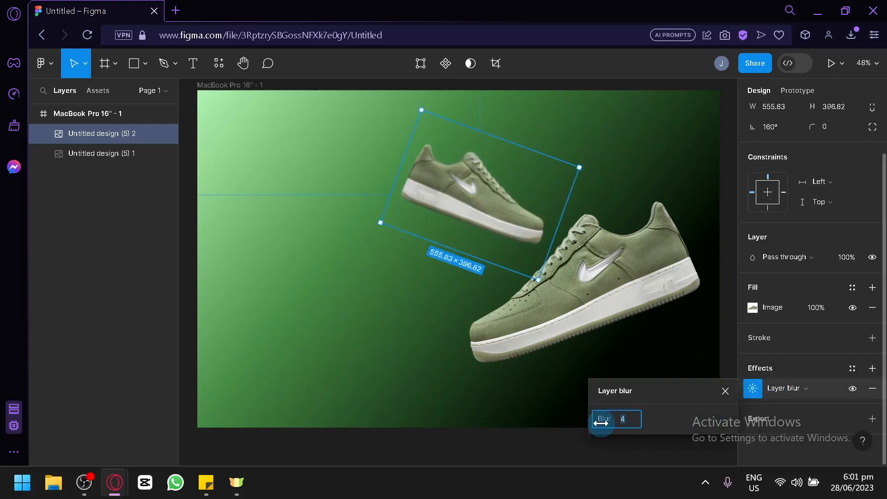
{"action": "key", "text": "Return"}
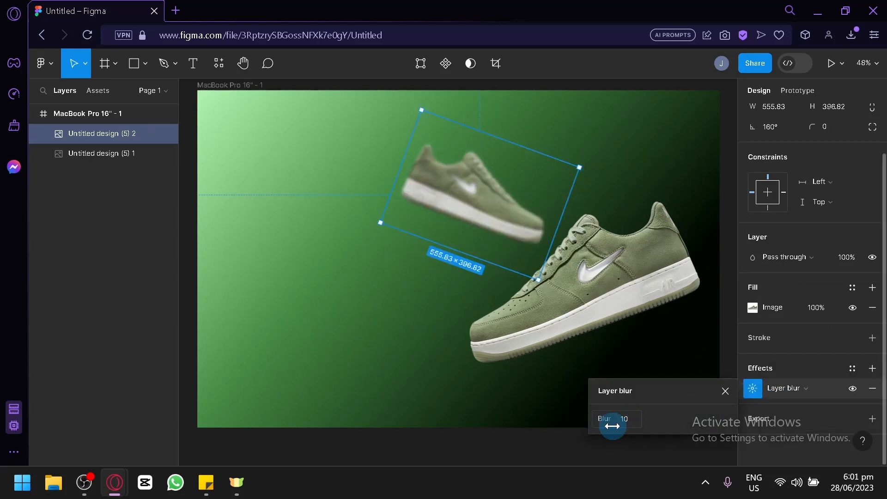
Reduce the small shoe's layer blur to 5.
{"action": "left_click", "coordinate": [627, 421]}
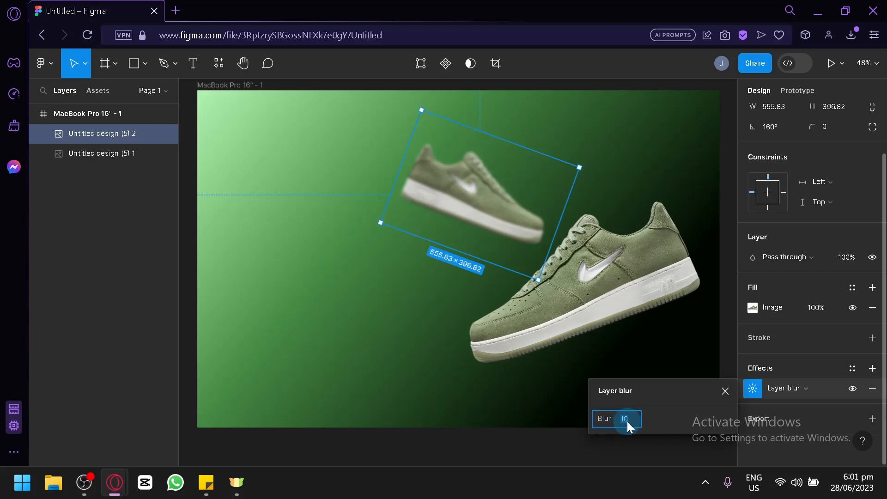
{"action": "type", "text": "5"}
{"action": "key", "text": "Return"}
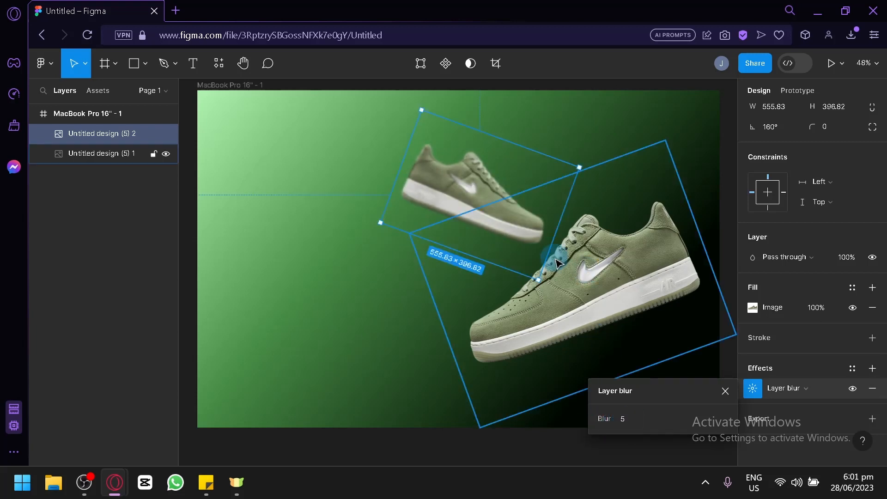
Move the small shoe closer to the large one and rotate it to 165.5°.
{"action": "left_click_drag", "start_coordinate": [453, 190], "coordinate": [476, 203]}
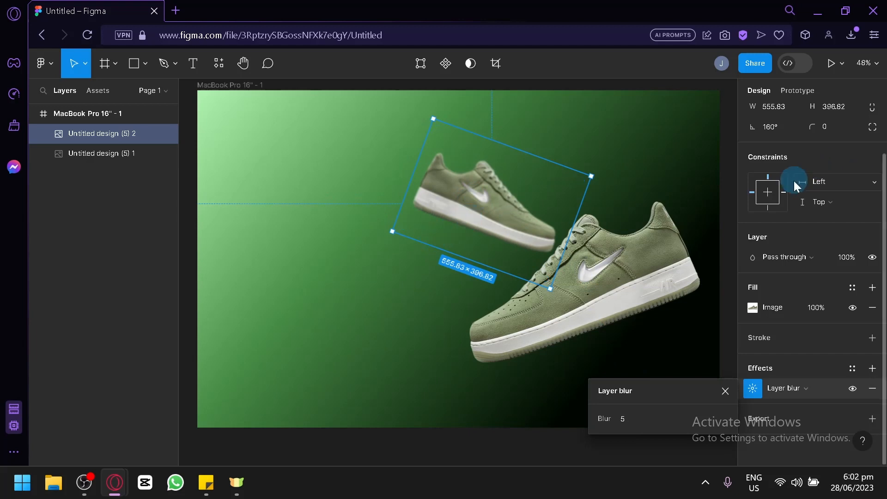
{"action": "left_click", "coordinate": [777, 125]}
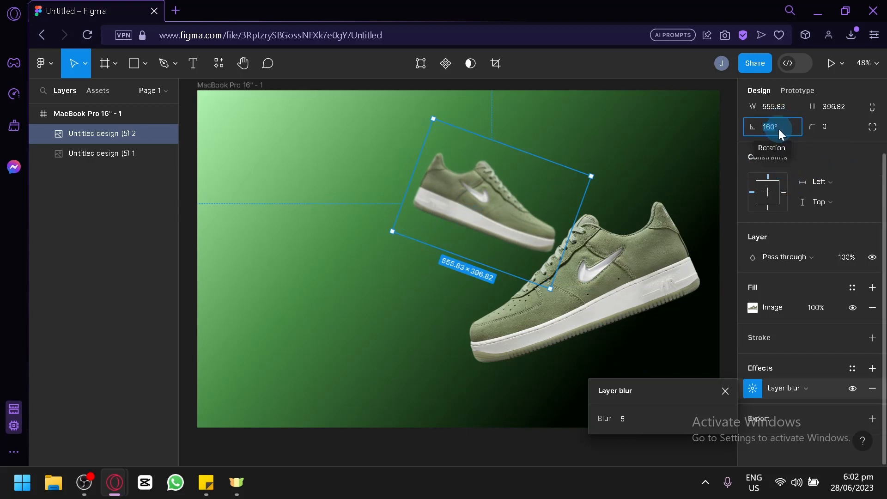
{"action": "mouse_move", "coordinate": [752, 128]}
{"action": "left_mouse_down"}
{"action": "mouse_move", "coordinate": [774, 128]}
{"action": "mouse_move", "coordinate": [749, 131]}
{"action": "left_mouse_up"}
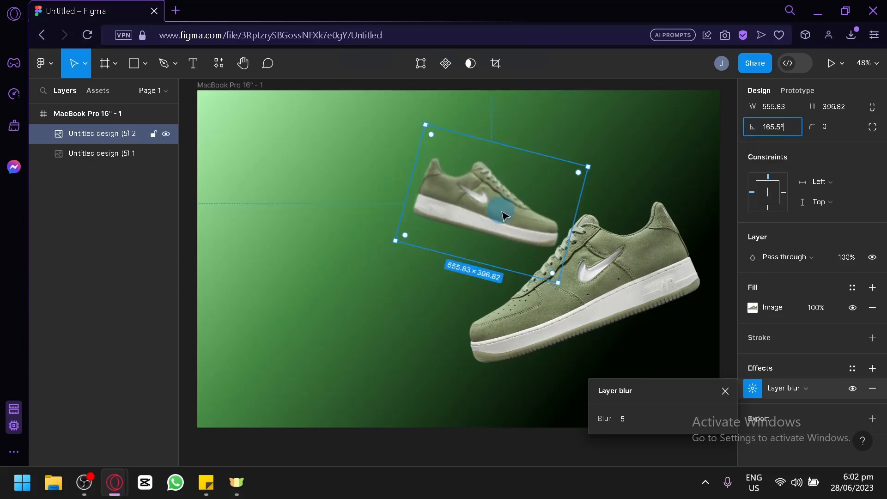
{"action": "left_click_drag", "start_coordinate": [508, 212], "coordinate": [504, 199]}
{"action": "left_click", "coordinate": [403, 298]}
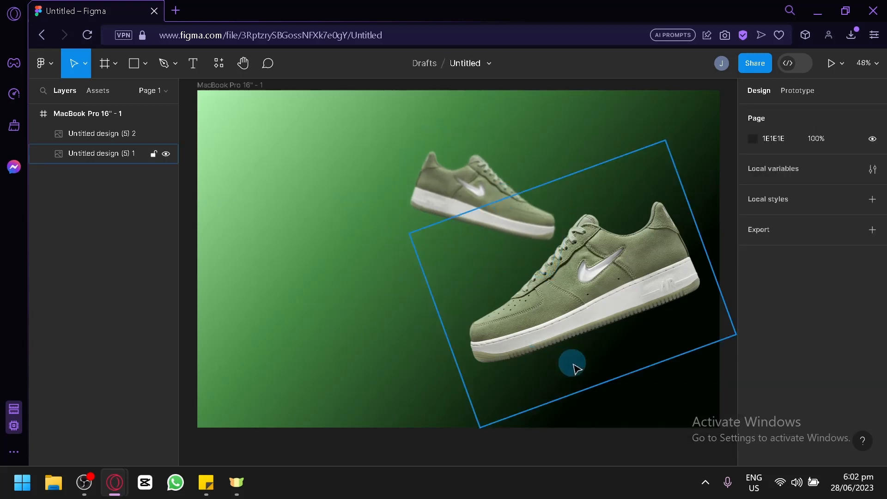
Move the large shoe up to about X 703, Y 399.5 and bring its layer above the small shoe's.
{"action": "scroll", "coordinate": [606, 398], "scroll_direction": "up", "scroll_amount": 1}
{"action": "left_click", "coordinate": [607, 322]}
{"action": "mouse_move", "coordinate": [607, 322]}
{"action": "left_mouse_down"}
{"action": "mouse_move", "coordinate": [608, 309]}
{"action": "mouse_move", "coordinate": [616, 313]}
{"action": "mouse_move", "coordinate": [576, 347]}
{"action": "mouse_move", "coordinate": [613, 305]}
{"action": "left_mouse_up"}
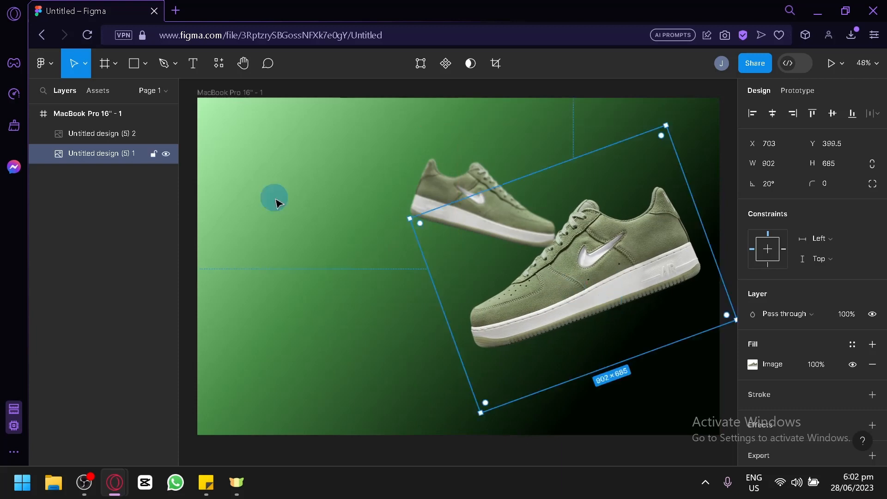
{"action": "left_click_drag", "start_coordinate": [135, 156], "coordinate": [137, 131]}
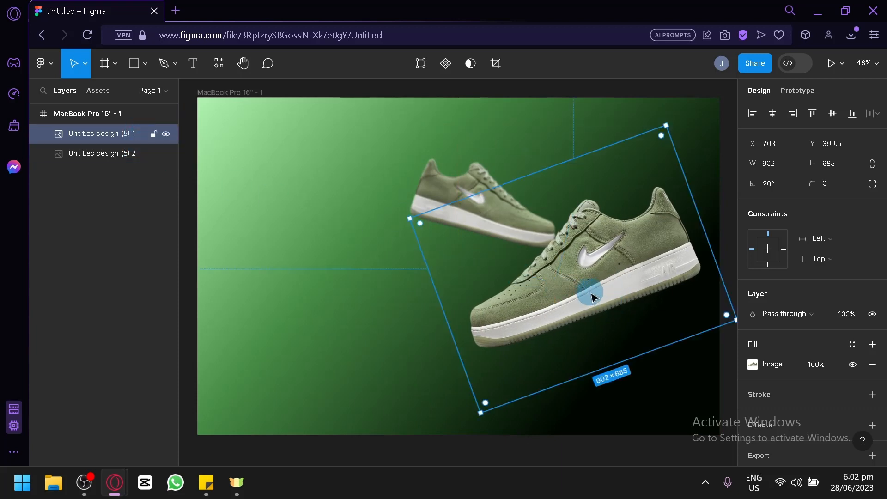
Nudge the large shoe slightly up and right, and move the small shoe a little left to about X 1253, Y 222.
{"action": "mouse_move", "coordinate": [588, 293]}
{"action": "left_mouse_down"}
{"action": "mouse_move", "coordinate": [576, 279]}
{"action": "mouse_move", "coordinate": [604, 287]}
{"action": "mouse_move", "coordinate": [591, 291]}
{"action": "left_mouse_up"}
{"action": "mouse_move", "coordinate": [452, 193]}
{"action": "left_mouse_down"}
{"action": "mouse_move", "coordinate": [449, 210]}
{"action": "mouse_move", "coordinate": [452, 194]}
{"action": "mouse_move", "coordinate": [440, 192]}
{"action": "left_mouse_up"}
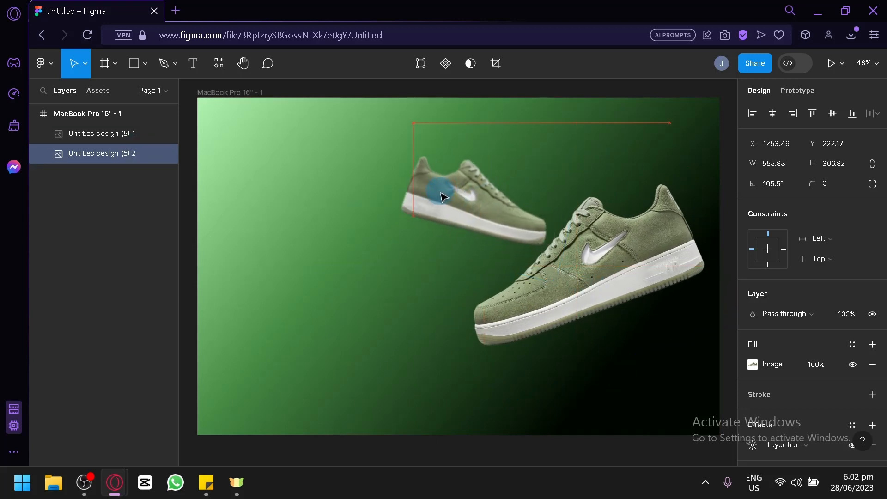
{"action": "left_click", "coordinate": [322, 267]}
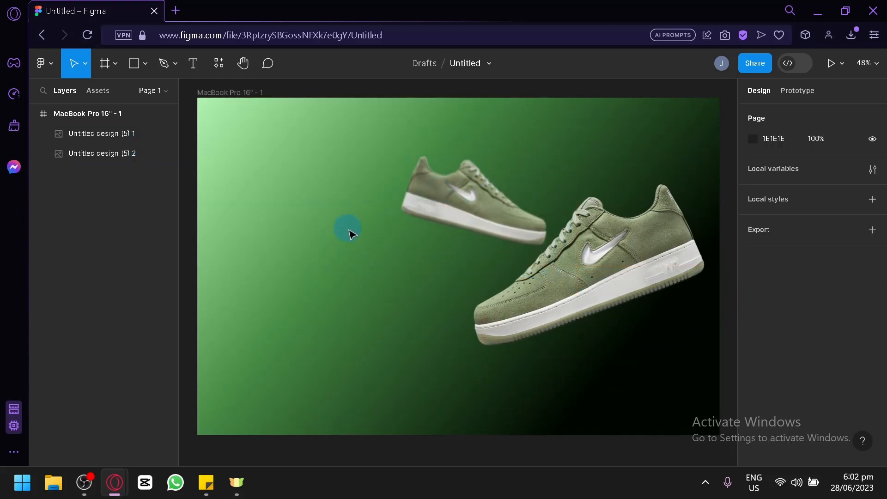
Draw a nearly vertical line about 216 long from the small shoe's heel up past the frame's top edge.
{"action": "left_click", "coordinate": [167, 73]}
{"action": "left_click", "coordinate": [177, 70]}
{"action": "left_click", "coordinate": [147, 69]}
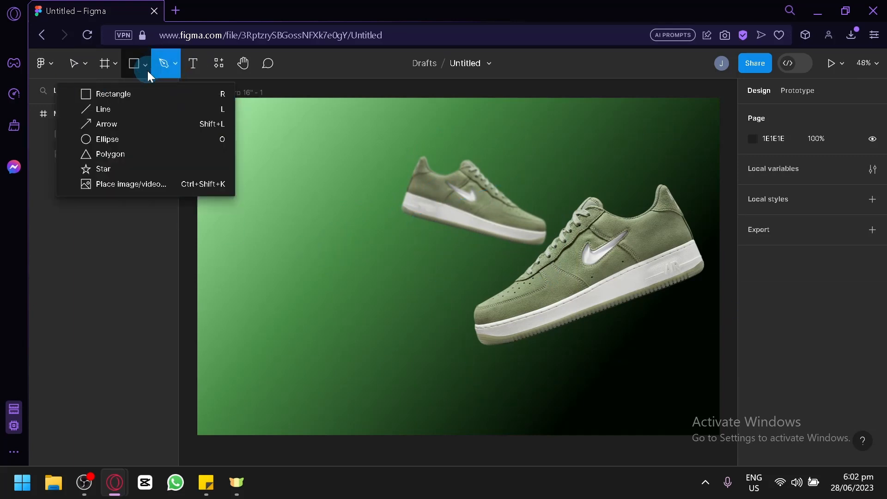
{"action": "left_click", "coordinate": [139, 109]}
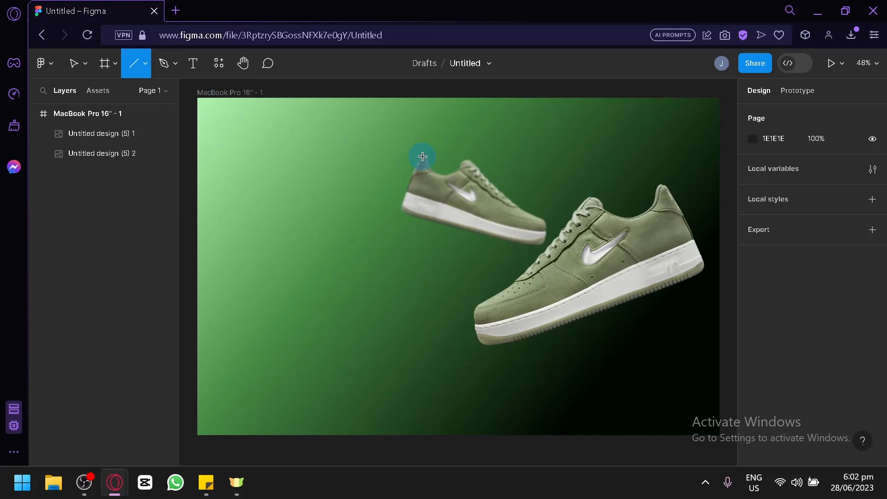
{"action": "left_click_drag", "start_coordinate": [422, 137], "coordinate": [421, 91]}
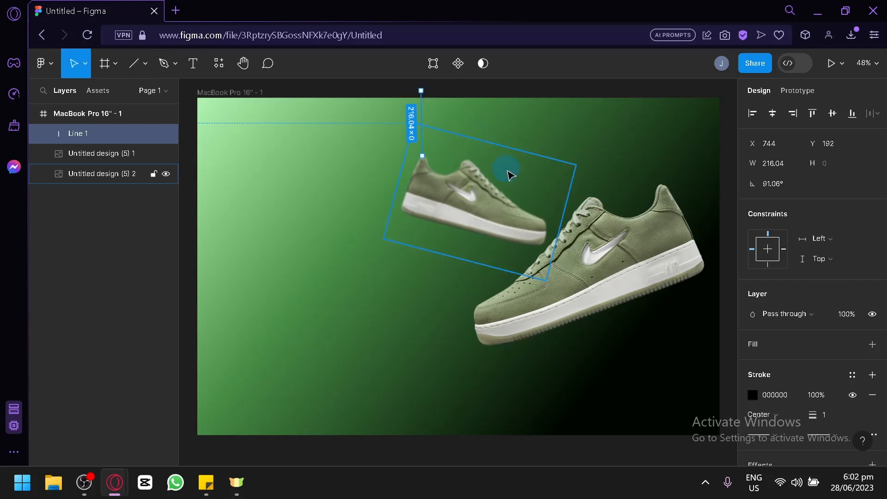
Draw two vertical lines up to the frame's top, one from the small shoe's toe and one about 203 long from its tongue.
{"action": "left_click", "coordinate": [135, 74]}
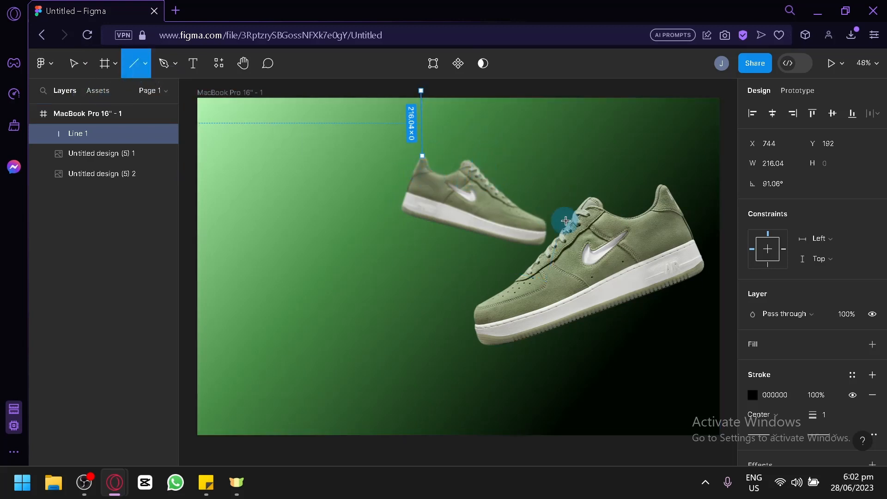
{"action": "left_click_drag", "start_coordinate": [546, 222], "coordinate": [547, 91]}
{"action": "key", "text": "Escape"}
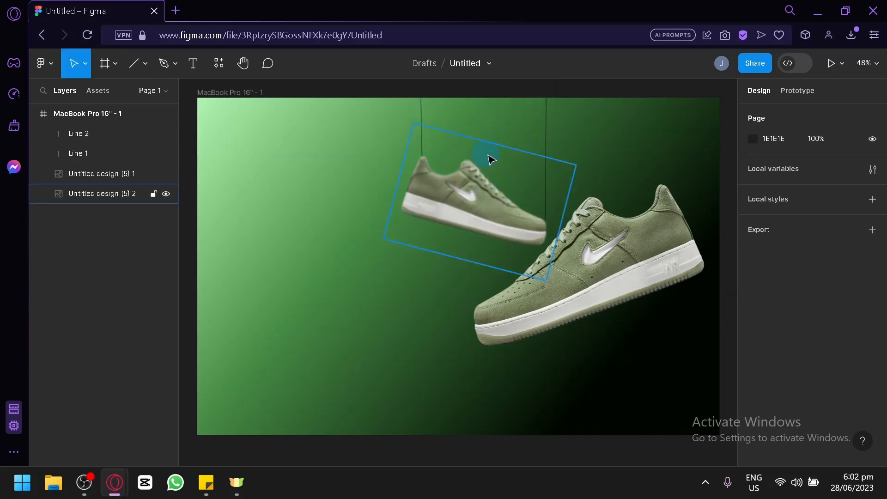
{"action": "left_click", "coordinate": [134, 68]}
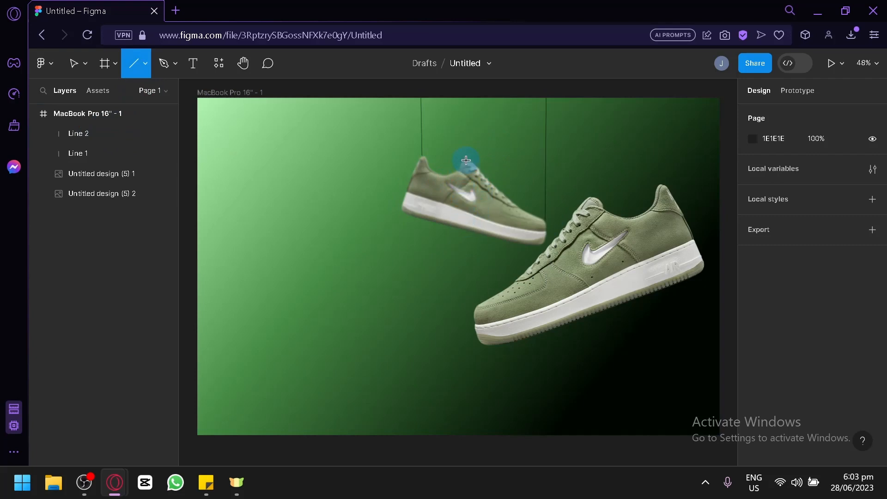
{"action": "left_click_drag", "start_coordinate": [468, 159], "coordinate": [467, 96]}
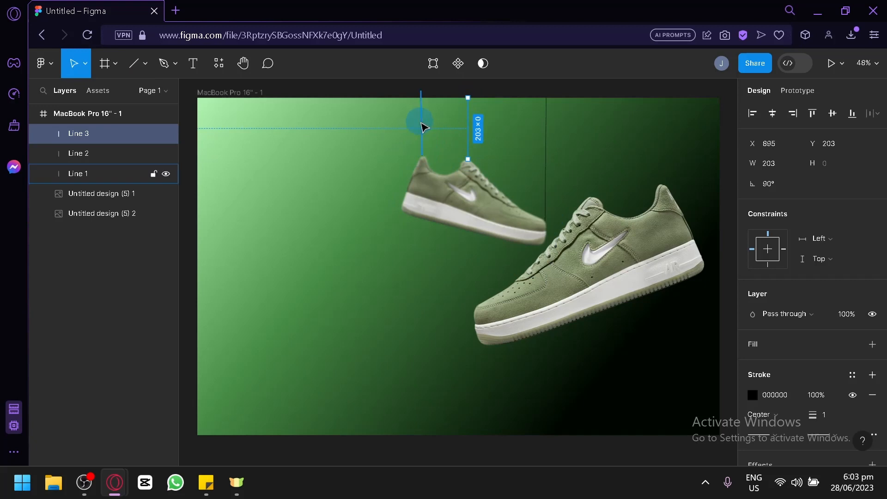
Apply a layer blur to all three hanging lines together.
{"action": "left_click", "coordinate": [112, 173]}
{"action": "left_click", "coordinate": [109, 154], "text": "shift"}
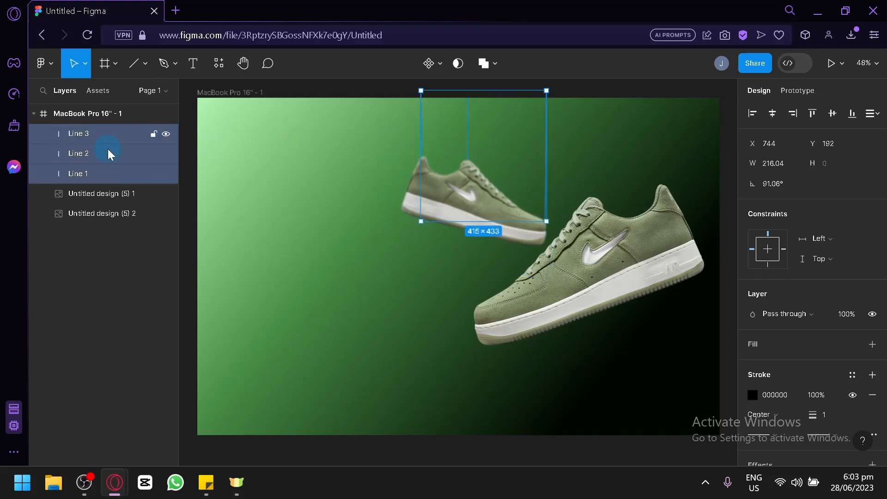
{"action": "scroll", "coordinate": [816, 384], "scroll_direction": "down", "scroll_amount": 2}
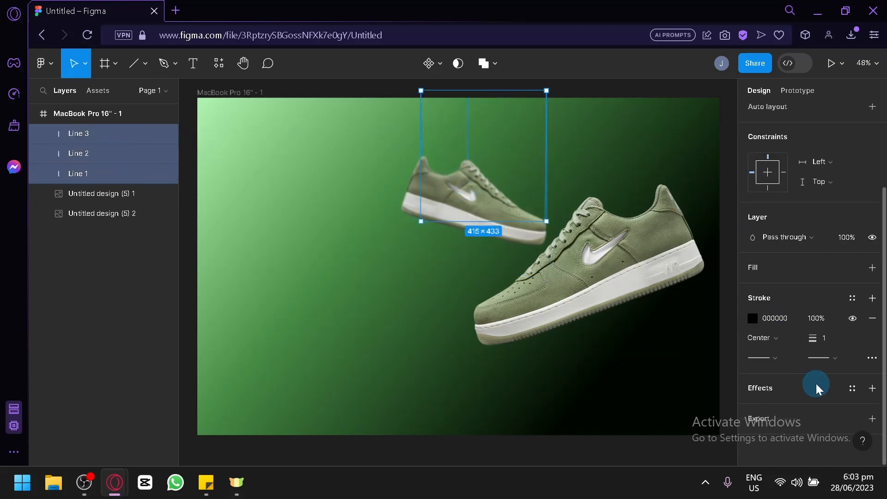
{"action": "left_click", "coordinate": [867, 388]}
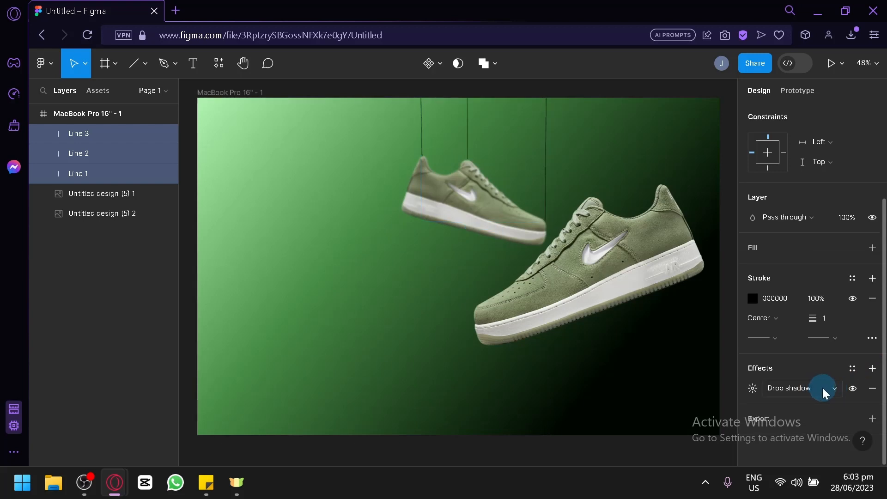
{"action": "left_click", "coordinate": [823, 389]}
{"action": "left_click", "coordinate": [822, 407]}
{"action": "left_click", "coordinate": [678, 128]}
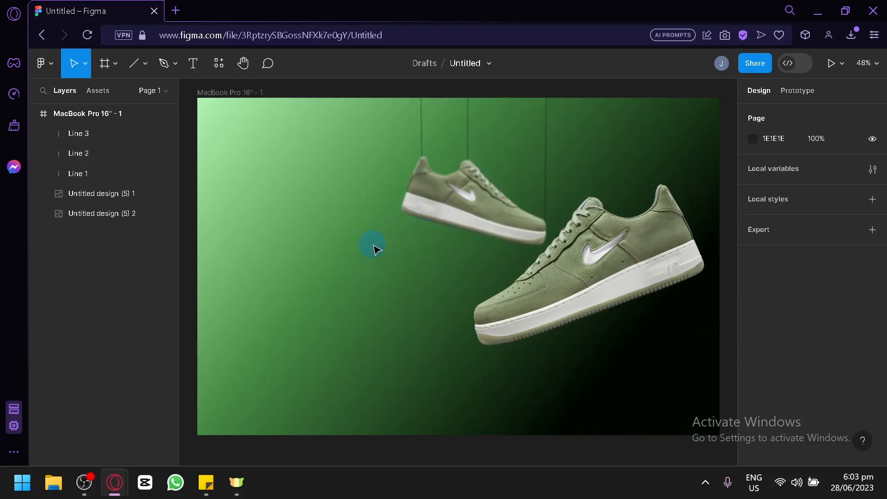
Add a text box about 489 × 235 beside the small shoe, with font size 64 and the text "Air Force 1".
{"action": "scroll", "coordinate": [377, 250], "scroll_direction": "down", "scroll_amount": 2}
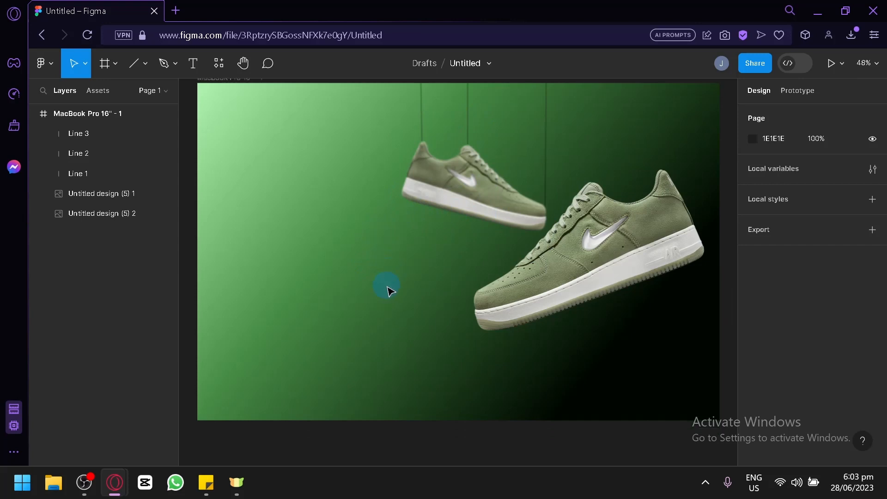
{"action": "scroll", "coordinate": [414, 326], "scroll_direction": "down", "scroll_amount": 1}
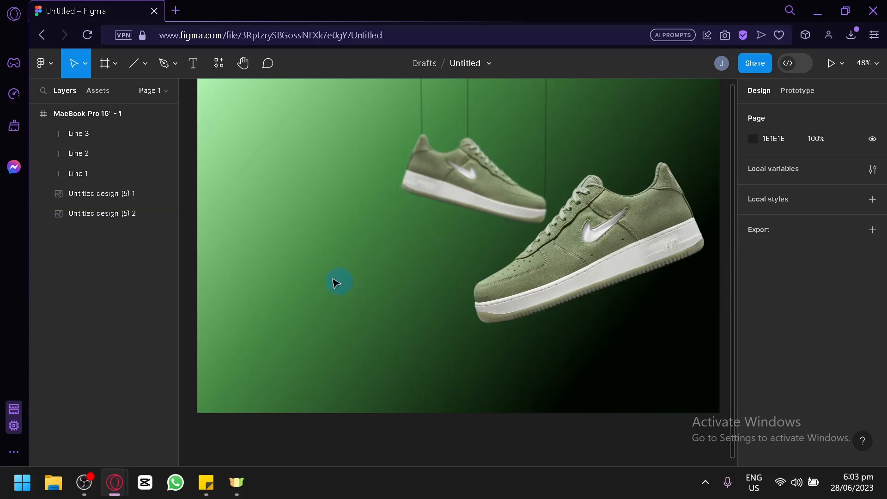
{"action": "scroll", "coordinate": [309, 265], "scroll_direction": "up", "scroll_amount": 2}
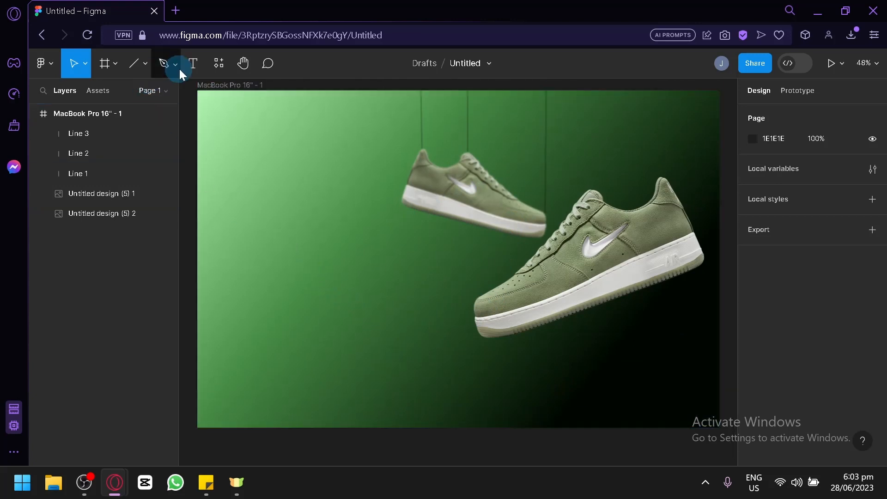
{"action": "left_click", "coordinate": [191, 66]}
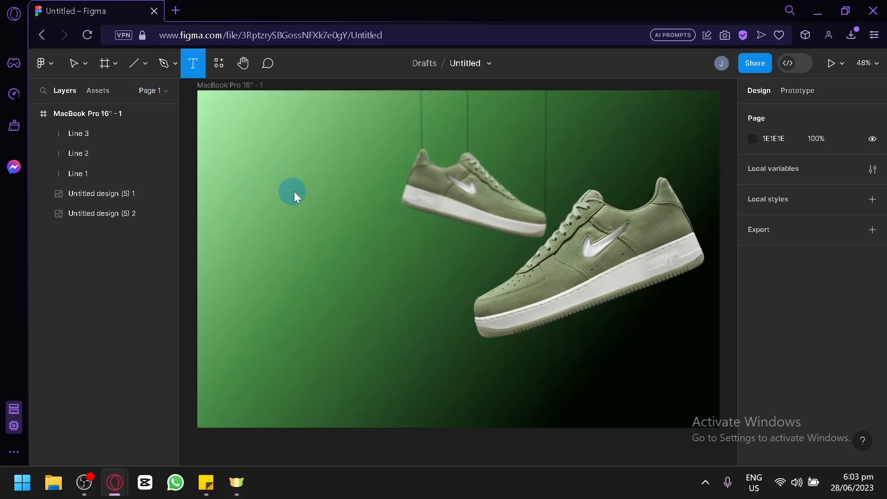
{"action": "left_click_drag", "start_coordinate": [216, 142], "coordinate": [364, 215]}
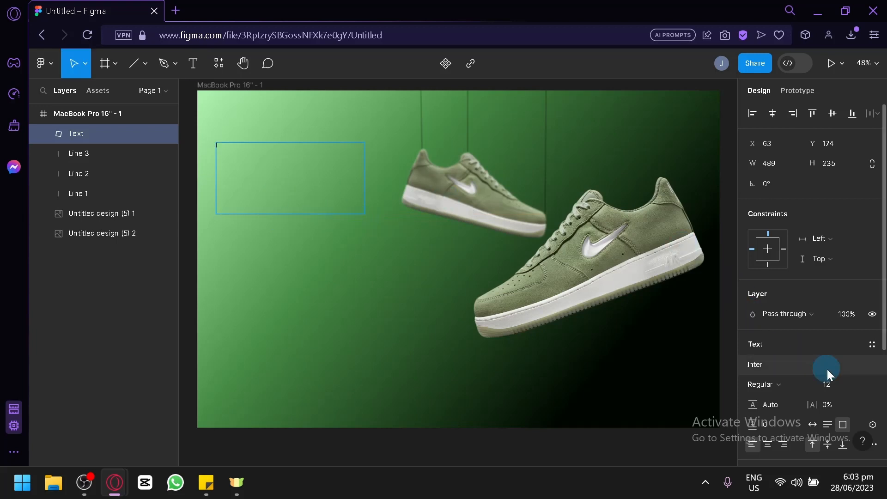
{"action": "left_click", "coordinate": [858, 389]}
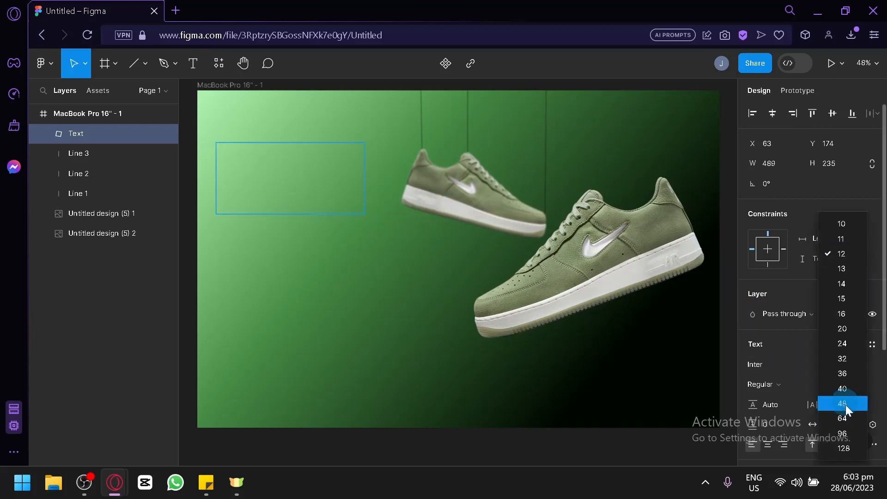
{"action": "left_click", "coordinate": [845, 420]}
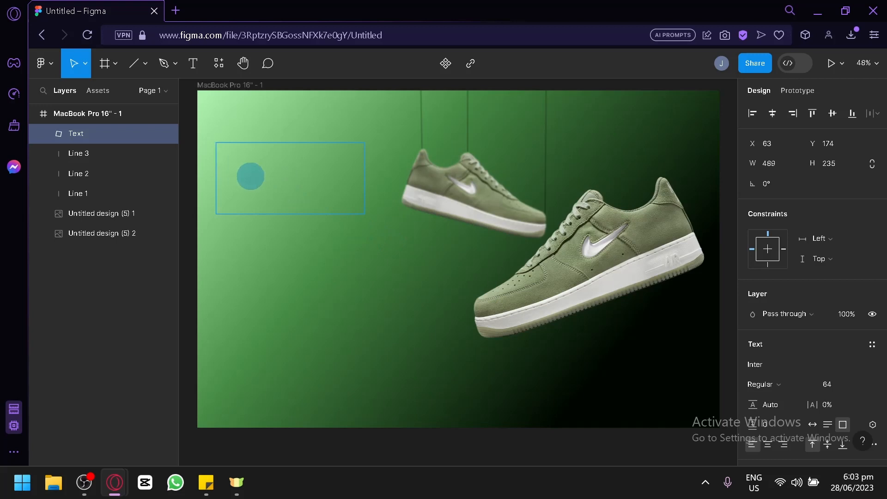
{"action": "type", "text": "Air F"}
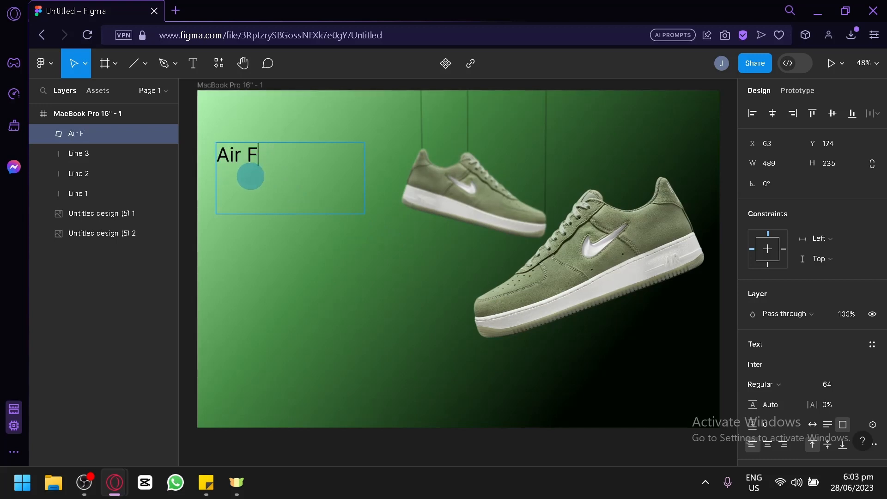
{"action": "type", "text": "orce 1"}
Change the font of the "Air Force 1" heading to Black Ops One.
{"action": "key", "text": "ctrl+a"}
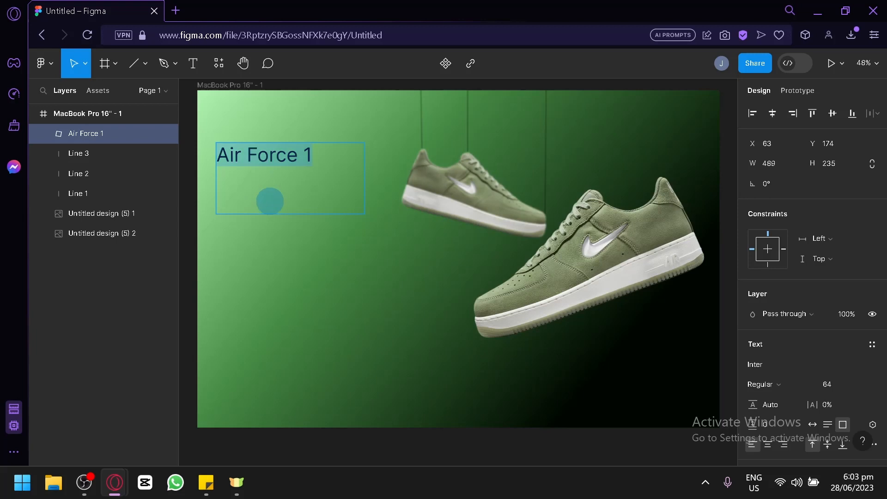
{"action": "left_click", "coordinate": [771, 364]}
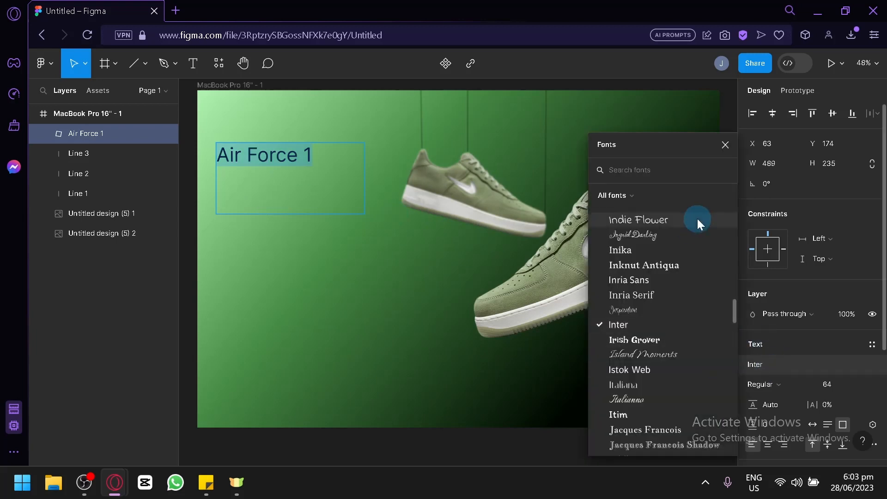
{"action": "type", "text": "black"}
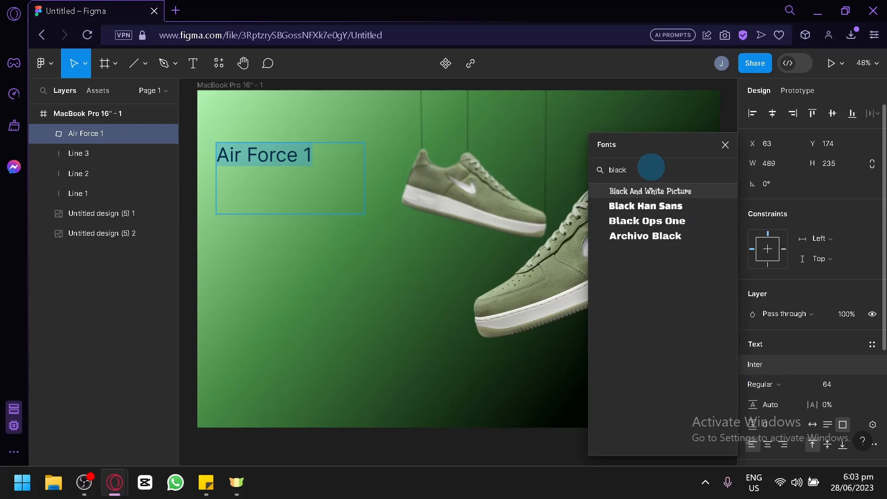
{"action": "left_click", "coordinate": [686, 220]}
Set the font size of the whole "Air Force 1" heading to 128.
{"action": "double_click", "coordinate": [324, 168]}
{"action": "left_click_drag", "start_coordinate": [326, 154], "coordinate": [258, 164]}
{"action": "left_click_drag", "start_coordinate": [322, 154], "coordinate": [194, 150]}
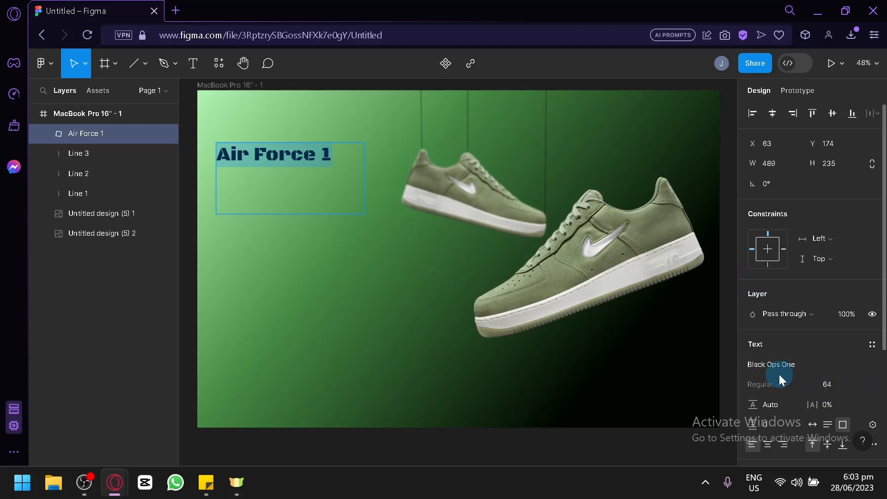
{"action": "left_click", "coordinate": [861, 381]}
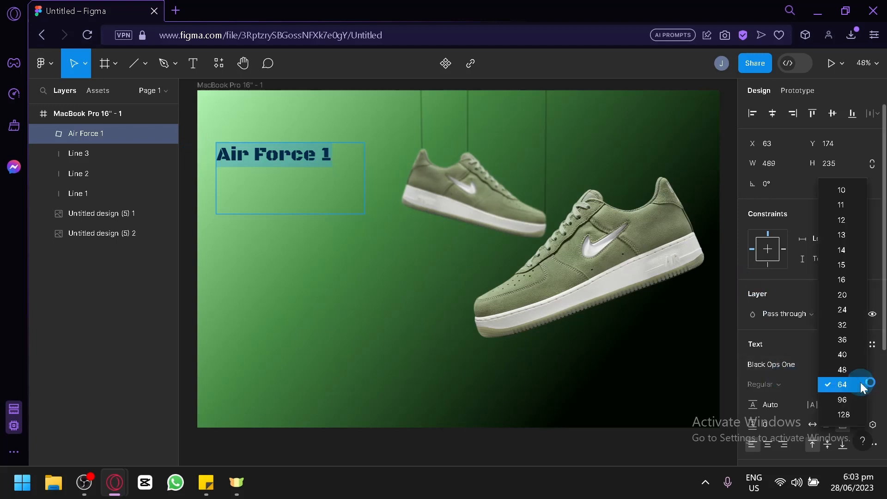
{"action": "left_click", "coordinate": [851, 408]}
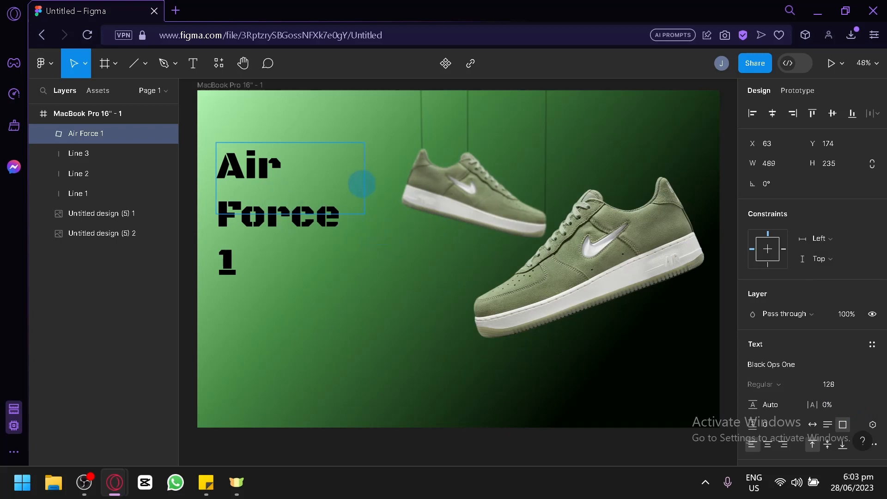
Resize the heading's text box to about 872 × 171 so it fits one line, and move it to about X 44, Y 422.
{"action": "key", "text": "Escape"}
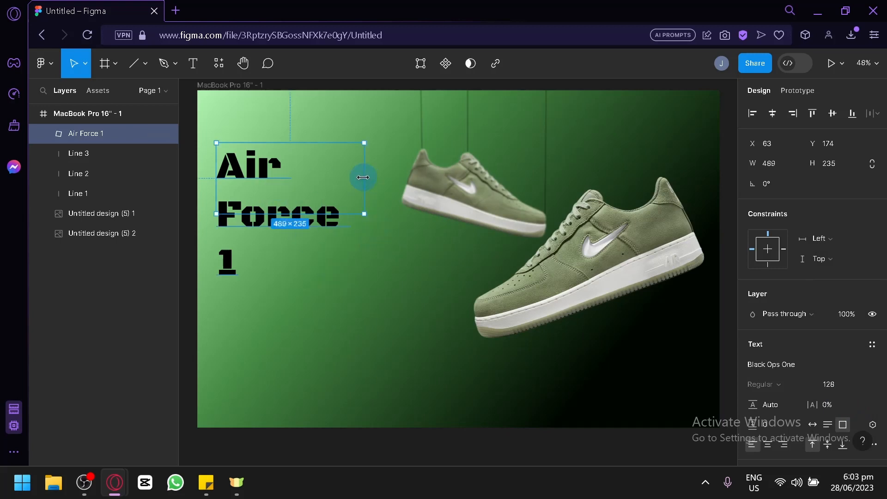
{"action": "left_click_drag", "start_coordinate": [391, 177], "coordinate": [480, 194]}
{"action": "left_click_drag", "start_coordinate": [416, 168], "coordinate": [432, 245]}
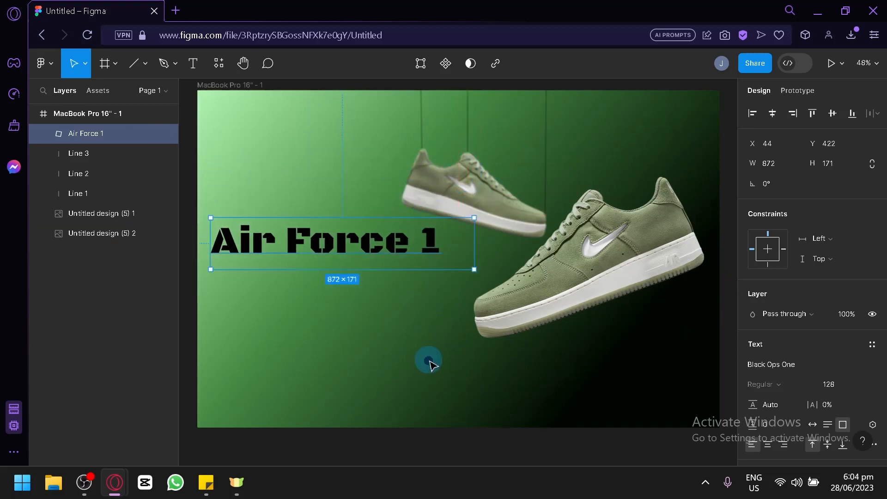
{"action": "left_click", "coordinate": [457, 369]}
Recolour the end stop of the MacBook Pro 16" frame's linear gradient to green 128110.
{"action": "left_click", "coordinate": [103, 120]}
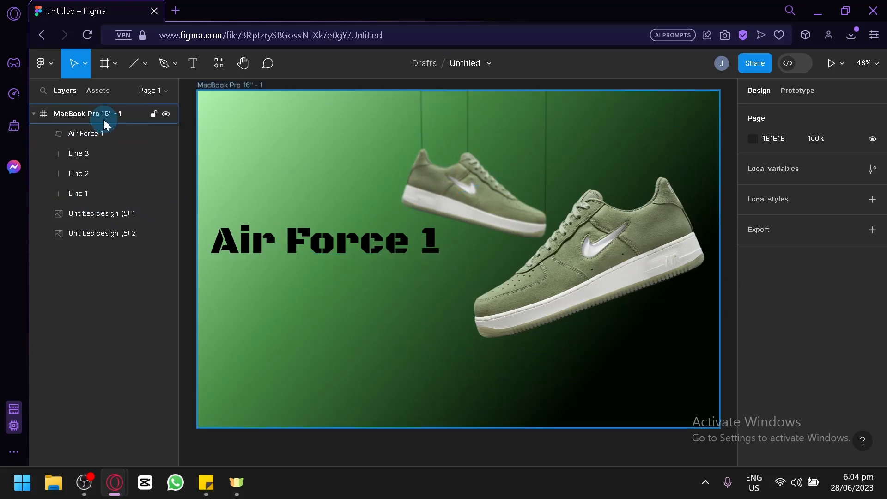
{"action": "left_click", "coordinate": [104, 121]}
{"action": "left_click", "coordinate": [752, 385]}
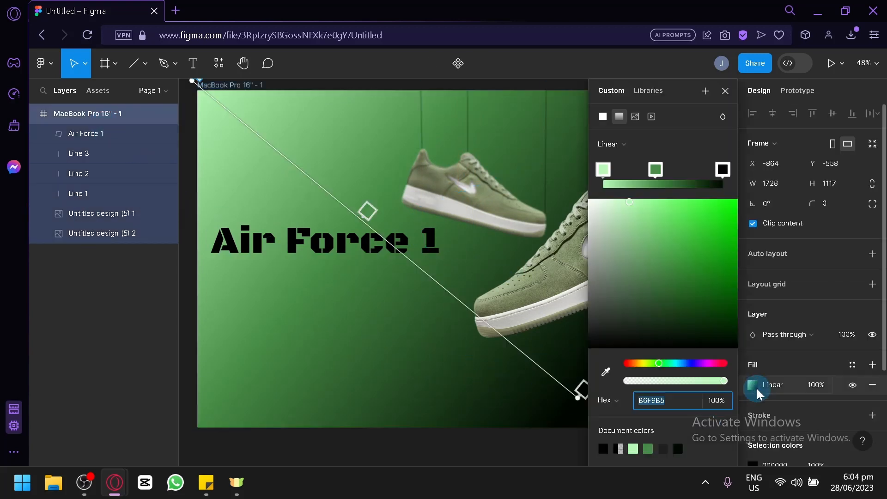
{"action": "left_click", "coordinate": [581, 389]}
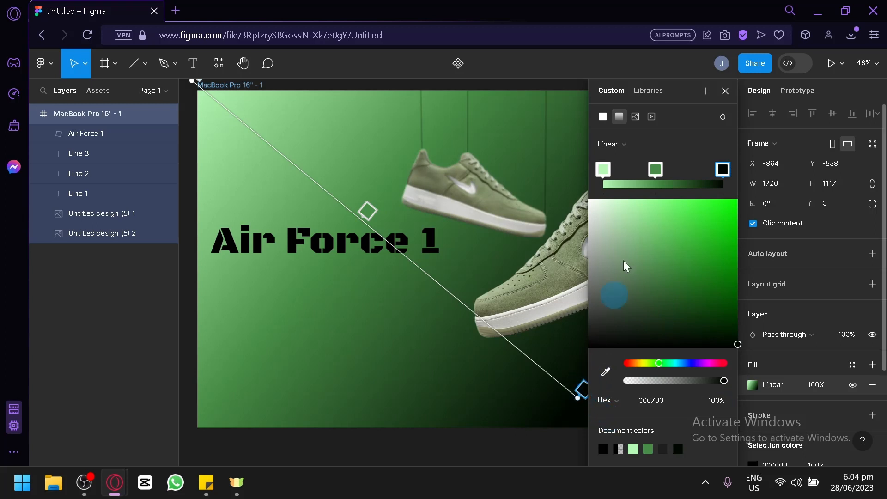
{"action": "left_click", "coordinate": [629, 242]}
{"action": "left_click_drag", "start_coordinate": [630, 242], "coordinate": [718, 276]}
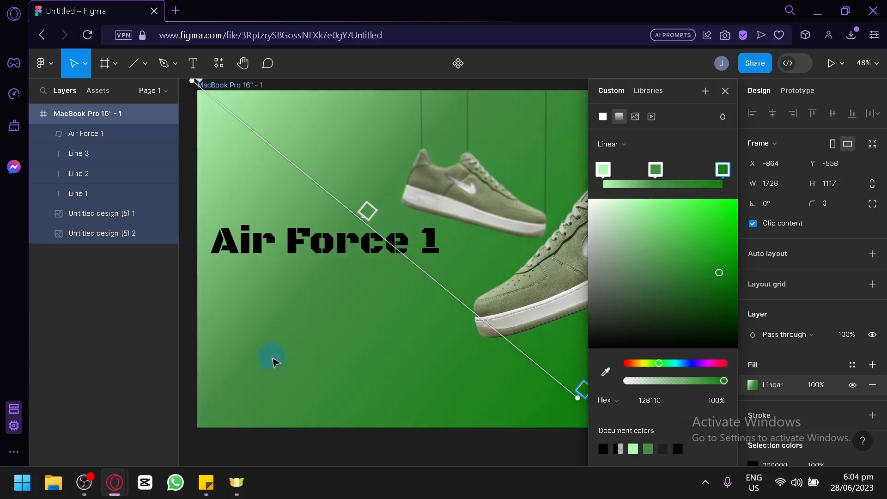
{"action": "left_click", "coordinate": [725, 91]}
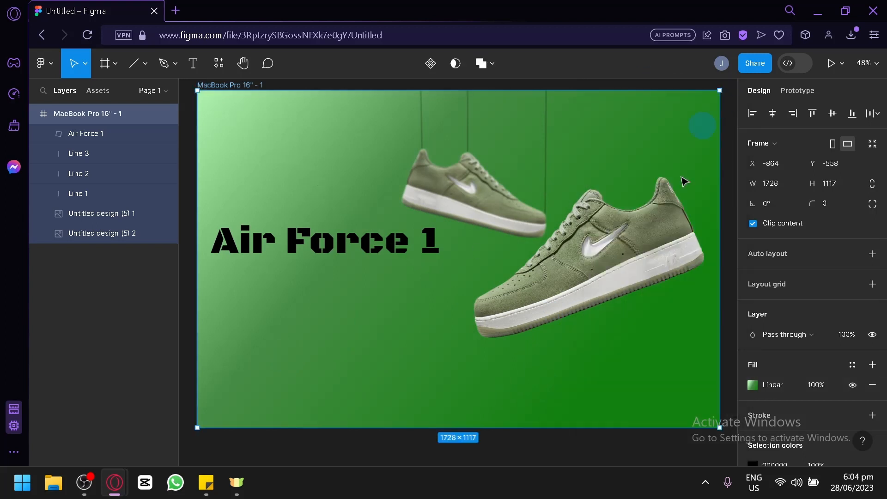
Set the fill colour of the "Air Force 1" heading to white (FFFFFF).
{"action": "scroll", "coordinate": [614, 321], "scroll_direction": "down", "scroll_amount": 1}
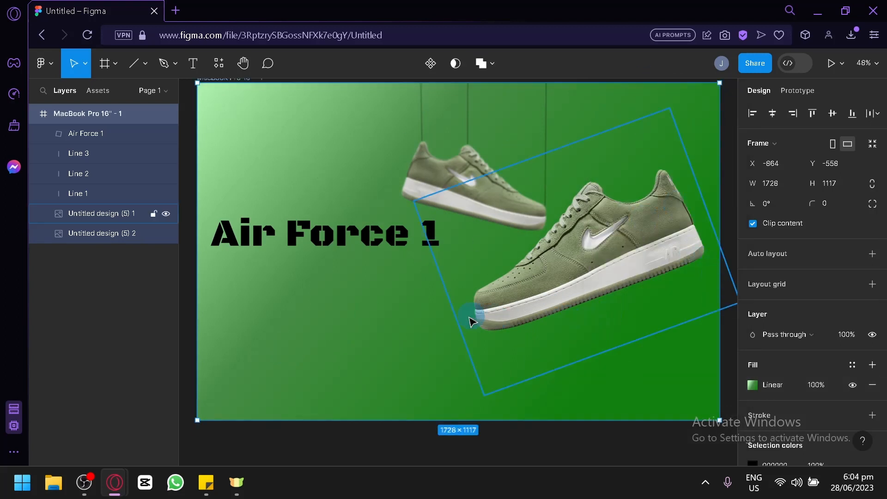
{"action": "left_click", "coordinate": [363, 240]}
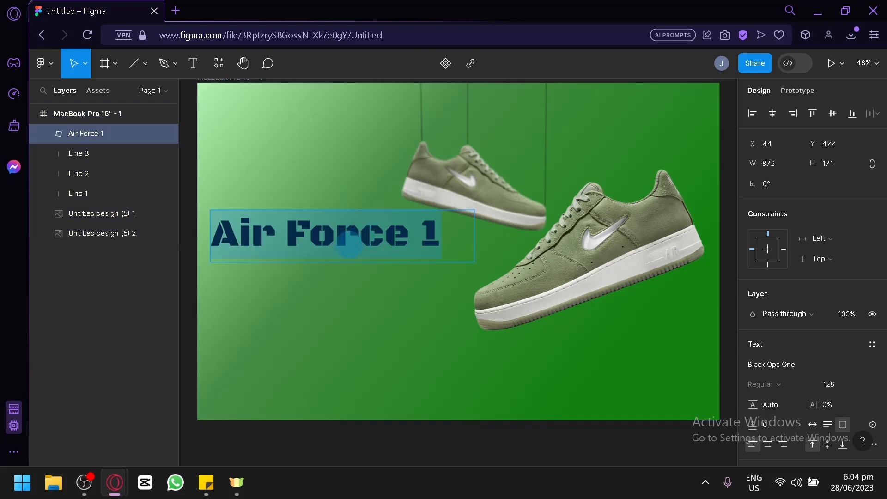
{"action": "scroll", "coordinate": [789, 398], "scroll_direction": "down", "scroll_amount": 3}
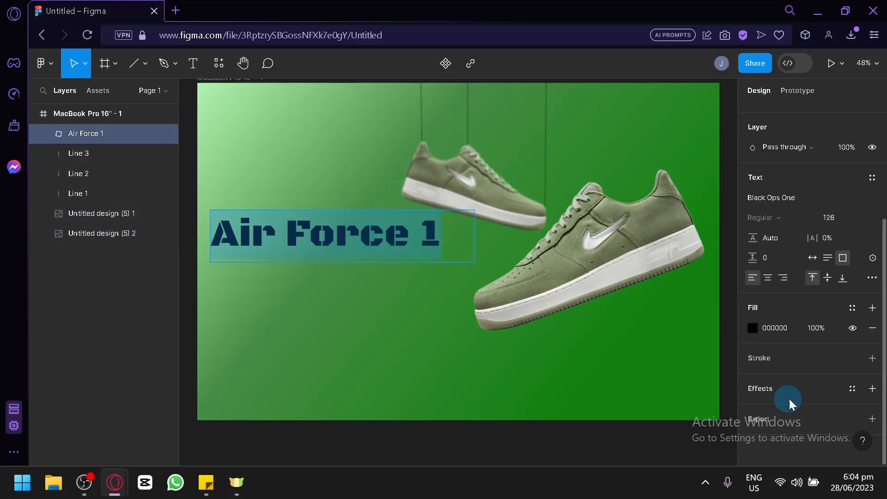
{"action": "left_click", "coordinate": [756, 337]}
{"action": "left_click_drag", "start_coordinate": [650, 175], "coordinate": [491, 119]}
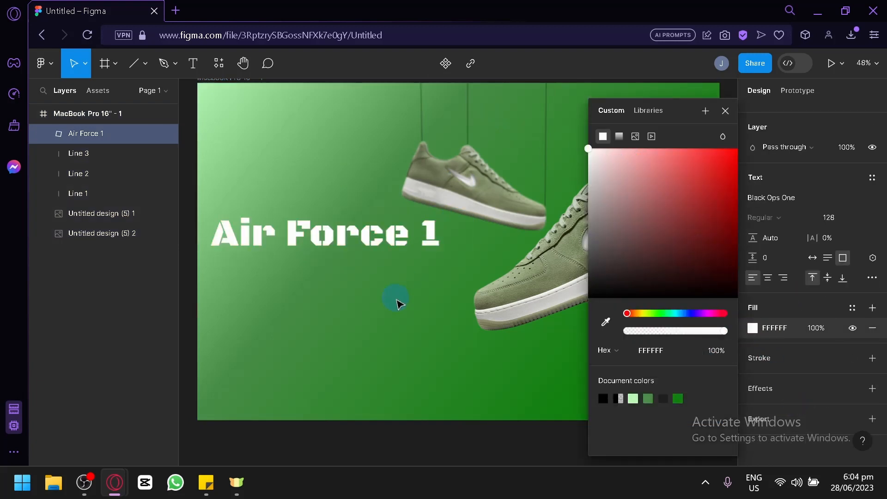
{"action": "key", "text": "Return"}
{"action": "key", "text": "Escape"}
{"action": "key", "text": "Escape"}
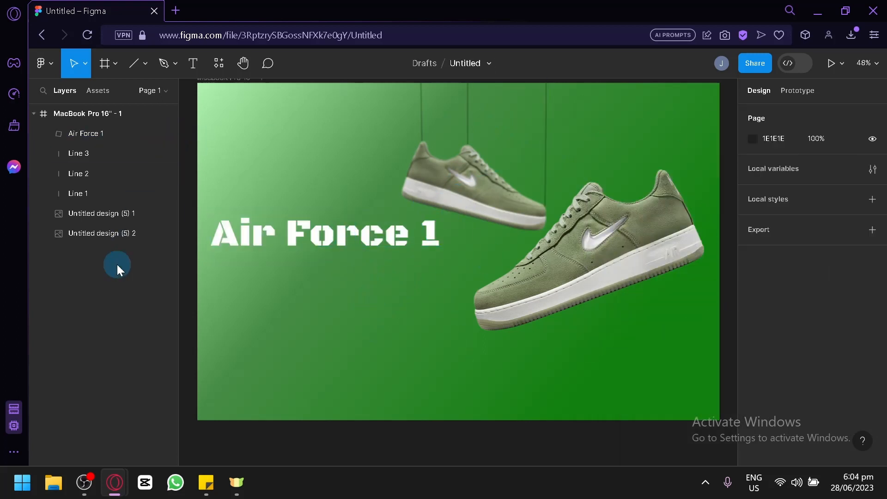
Recolour the start stop of the MacBook Pro 16" frame's linear gradient to black (000000).
{"action": "left_click", "coordinate": [104, 112]}
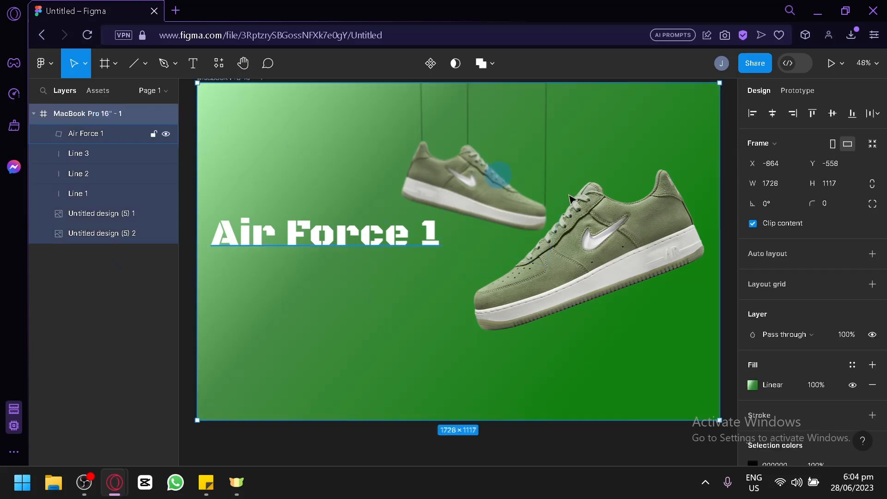
{"action": "left_click", "coordinate": [753, 386]}
{"action": "left_click", "coordinate": [604, 172]}
{"action": "left_click_drag", "start_coordinate": [603, 212], "coordinate": [622, 359]}
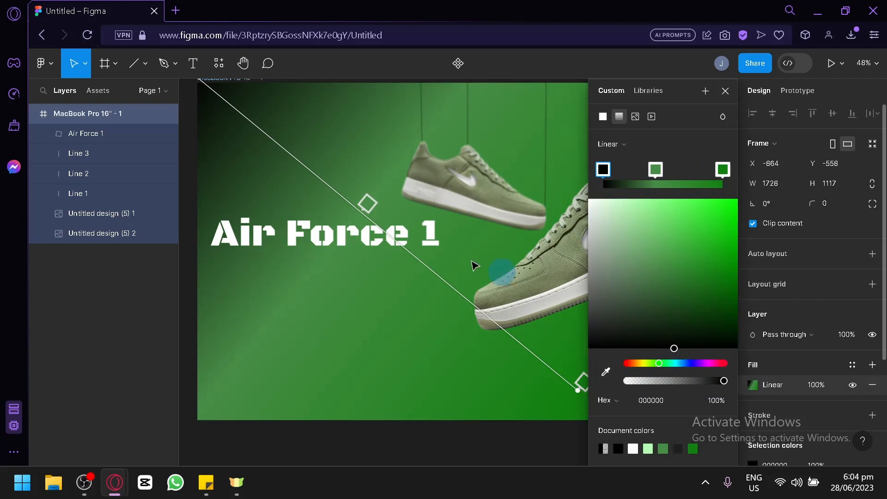
Shift the gradient's start and middle stops further along its diagonal, and tint the start stop to near-black 020302.
{"action": "scroll", "coordinate": [283, 144], "scroll_direction": "up", "scroll_amount": 1}
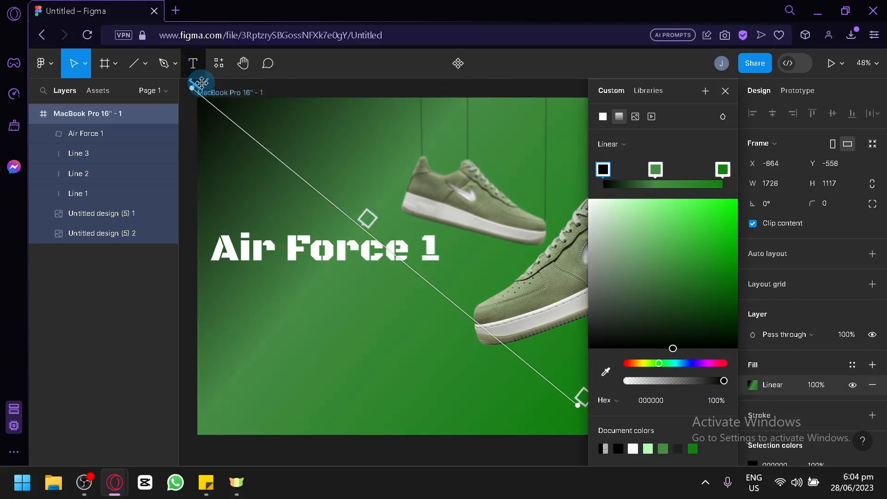
{"action": "left_click_drag", "start_coordinate": [201, 82], "coordinate": [283, 149]}
{"action": "left_click_drag", "start_coordinate": [631, 314], "coordinate": [652, 346]}
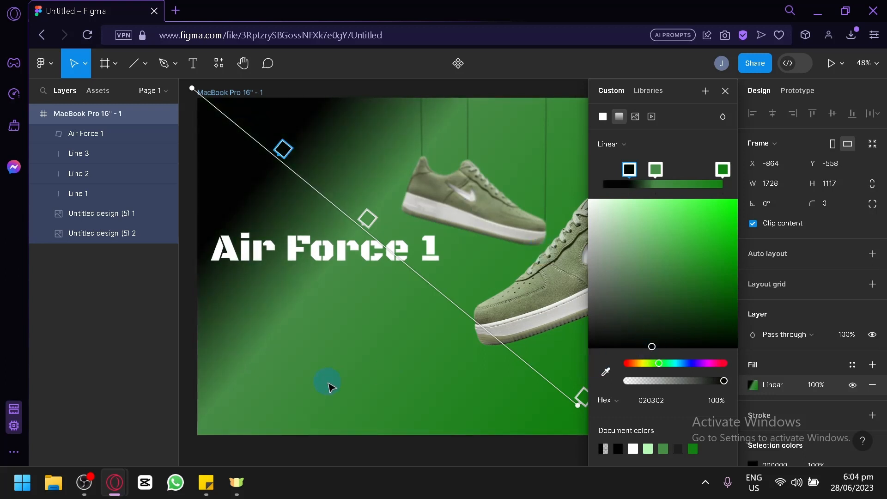
{"action": "left_click_drag", "start_coordinate": [367, 218], "coordinate": [466, 288]}
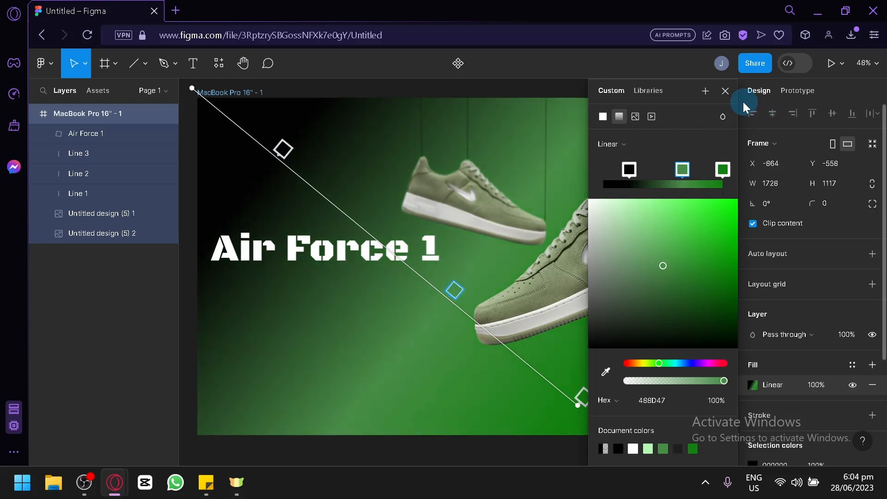
{"action": "left_click", "coordinate": [725, 91]}
{"action": "scroll", "coordinate": [570, 376], "scroll_direction": "down", "scroll_amount": 1}
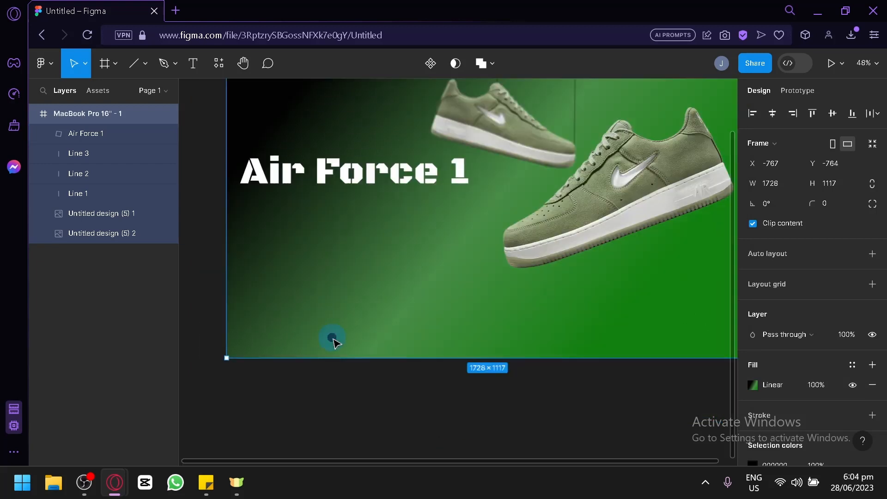
{"action": "left_click", "coordinate": [333, 339]}
Duplicate the "Air Force 1" heading directly below the original, at about X 44, Y 559.
{"action": "scroll", "coordinate": [408, 309], "scroll_direction": "up", "scroll_amount": 1}
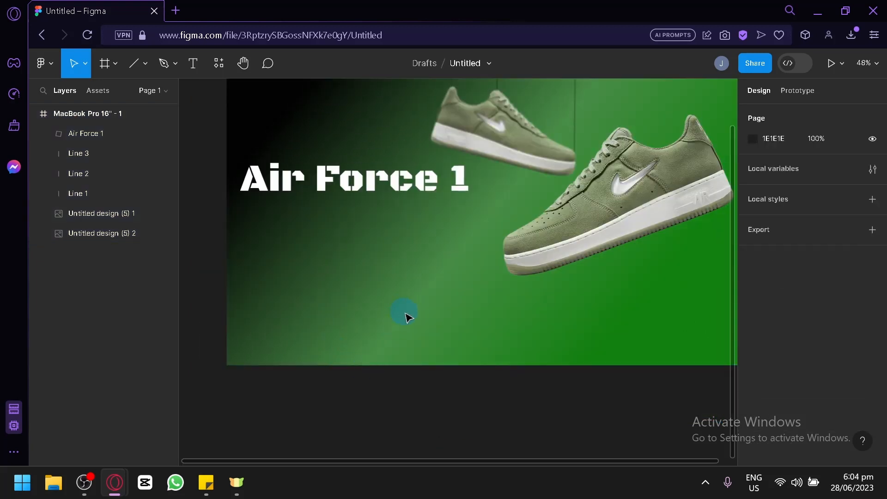
{"action": "left_click_drag", "start_coordinate": [408, 317], "coordinate": [368, 384]}
{"action": "left_click", "coordinate": [361, 267]}
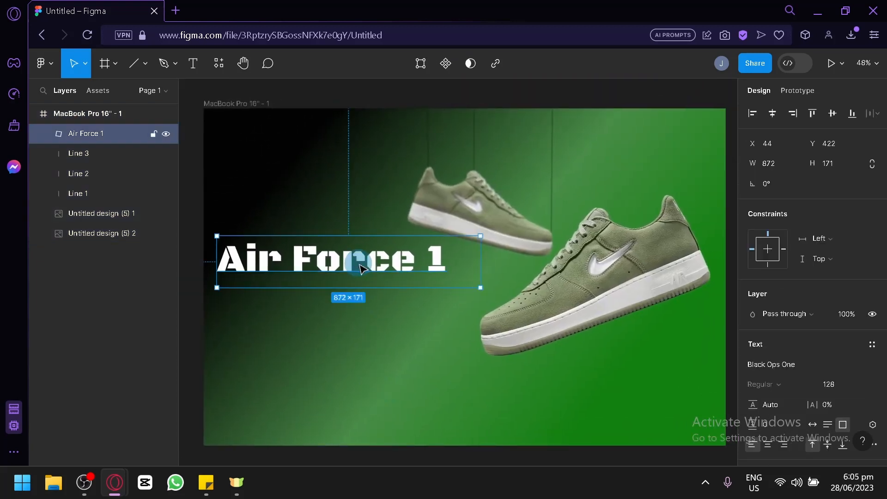
{"action": "left_click_drag", "start_coordinate": [341, 256], "coordinate": [346, 306]}
Copy the product description from the sticky note and paste it over the duplicated heading's text.
{"action": "left_click", "coordinate": [215, 482]}
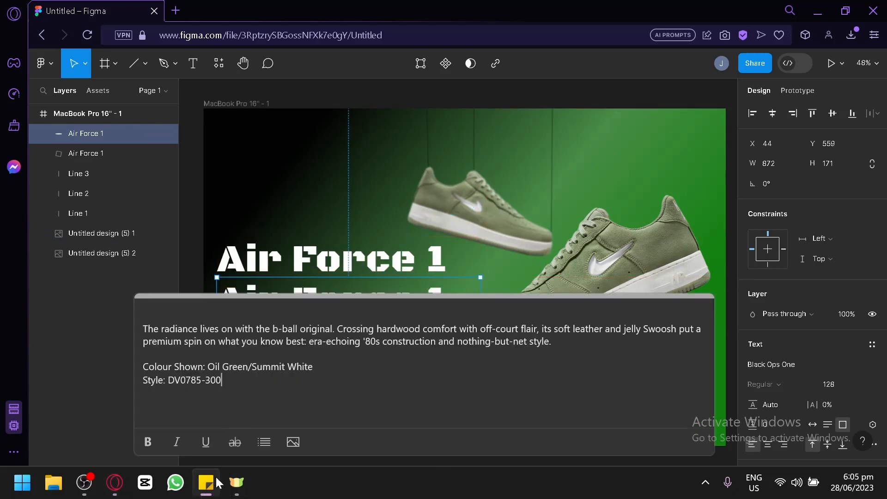
{"action": "key", "text": "ctrl+a"}
{"action": "left_click", "coordinate": [301, 285]}
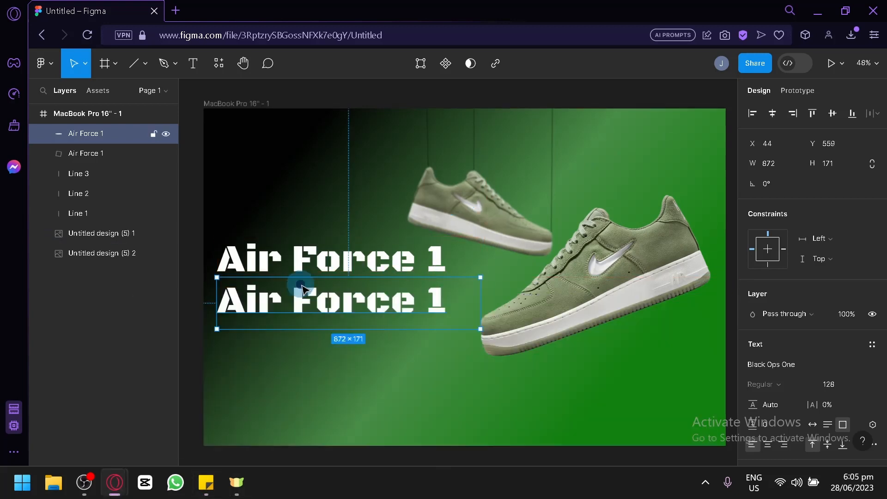
{"action": "double_click", "coordinate": [304, 288]}
{"action": "key", "text": "ctrl+v"}
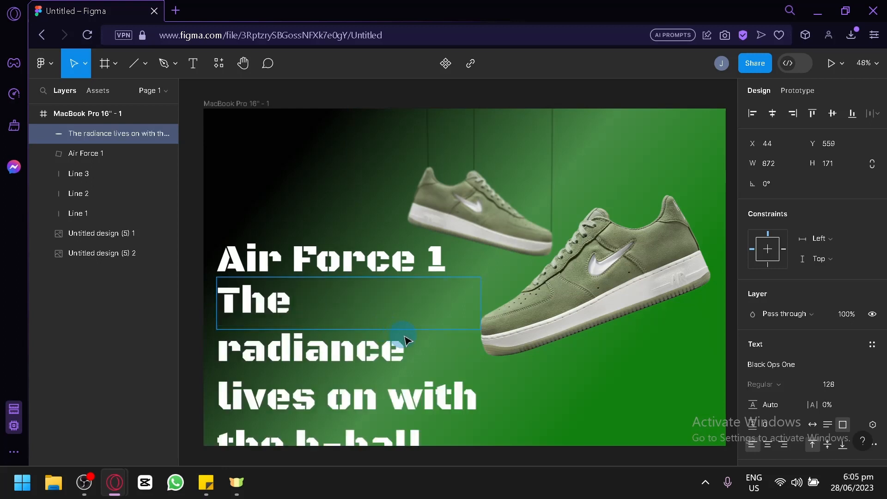
Set the font size of the whole description text to 40, and reduce it further to 32.
{"action": "key", "text": "ctrl+a"}
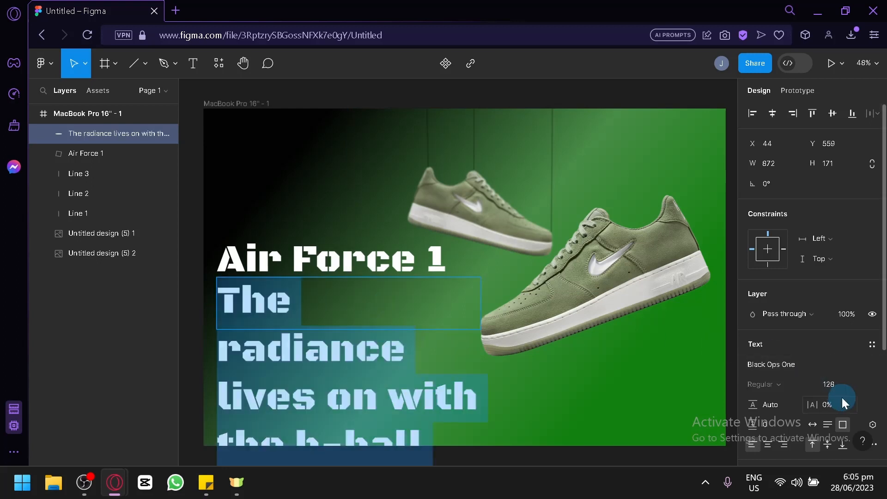
{"action": "left_click", "coordinate": [832, 385]}
{"action": "left_click", "coordinate": [859, 384]}
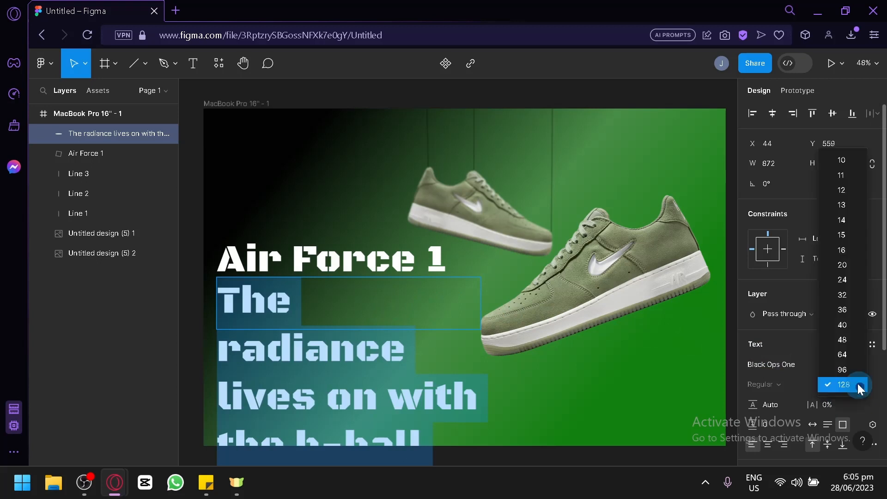
{"action": "left_click", "coordinate": [838, 323]}
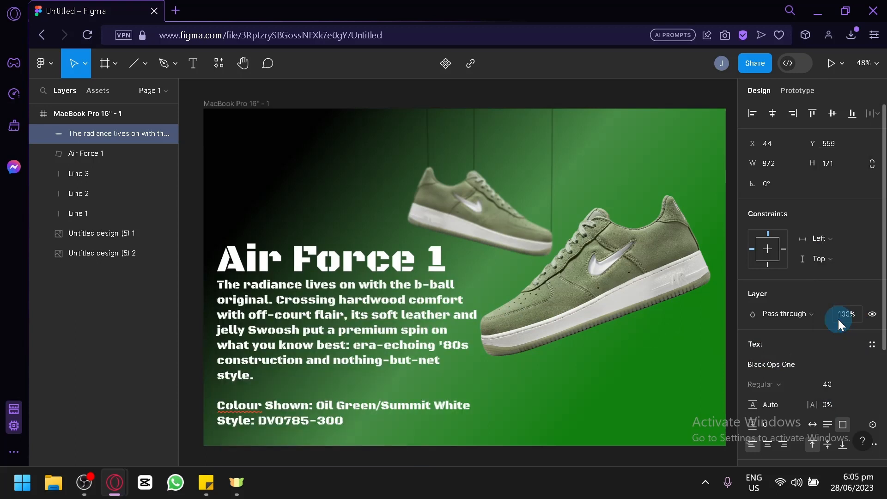
{"action": "left_click", "coordinate": [859, 385]}
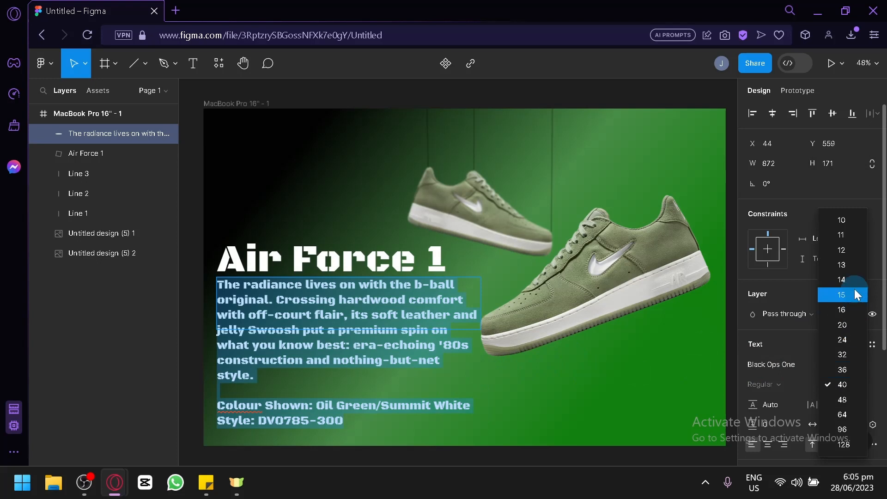
{"action": "left_click", "coordinate": [846, 352]}
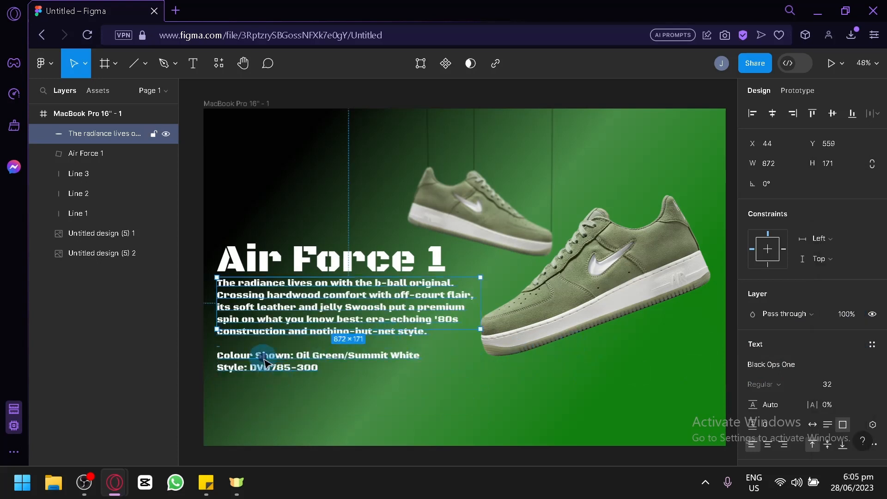
{"action": "left_click", "coordinate": [394, 390]}
Set the description's text box to auto height, and try right and centre alignment before restoring left alignment.
{"action": "left_click", "coordinate": [432, 319]}
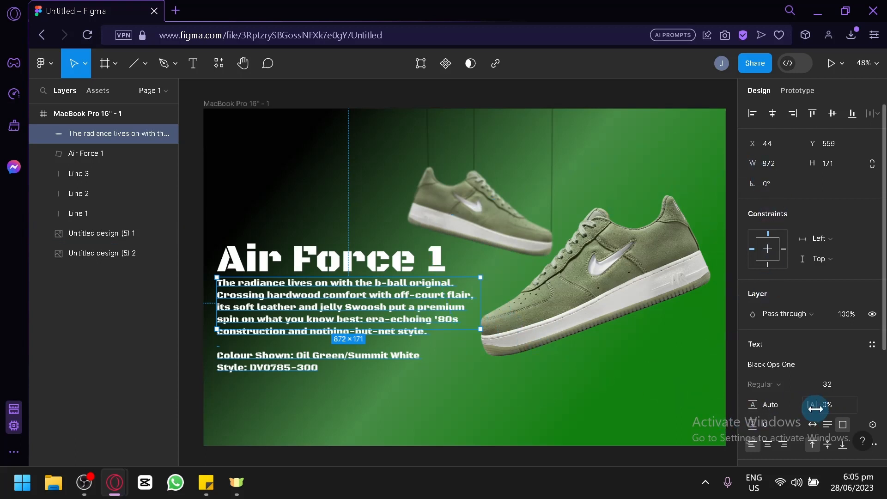
{"action": "left_click", "coordinate": [826, 424]}
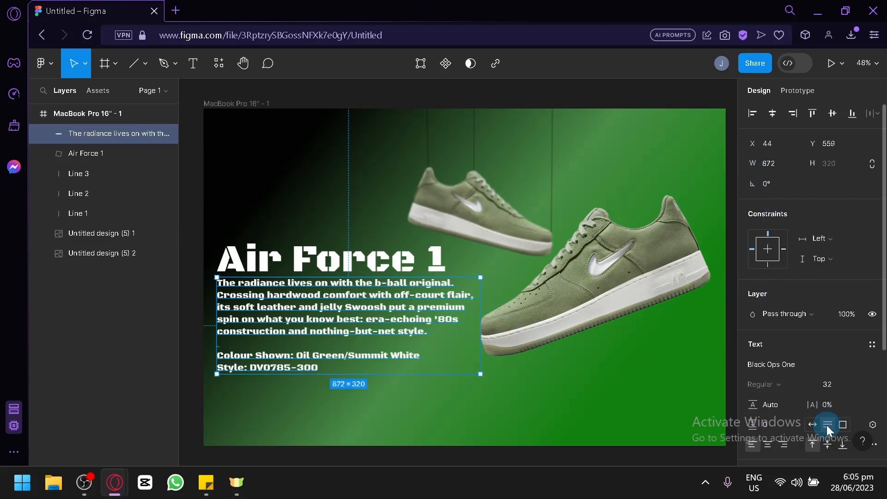
{"action": "left_click", "coordinate": [782, 445]}
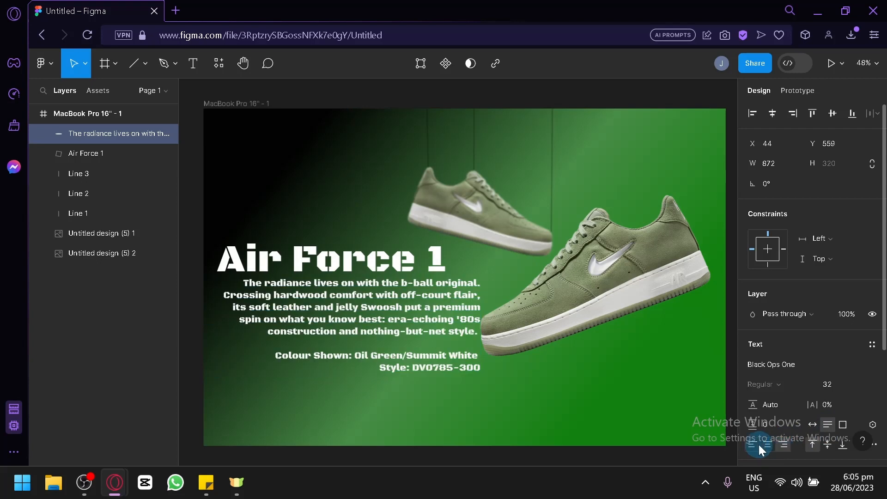
{"action": "left_click", "coordinate": [766, 445]}
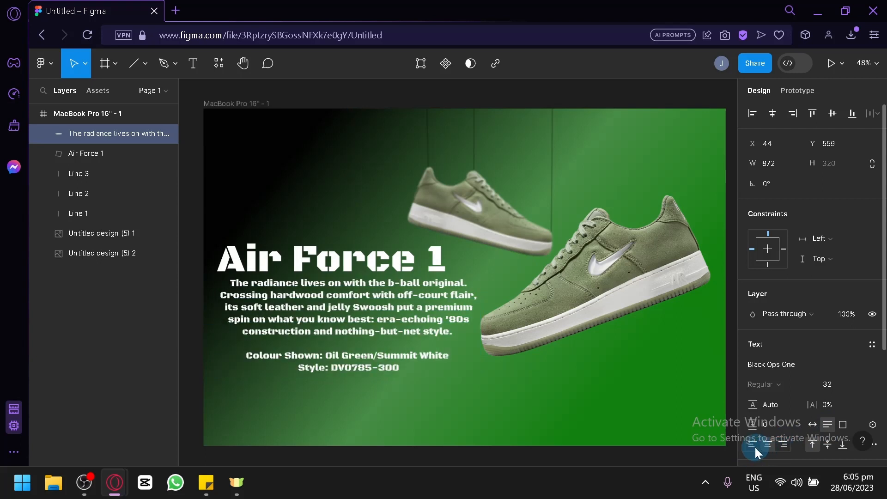
{"action": "left_click", "coordinate": [753, 446]}
{"action": "scroll", "coordinate": [555, 398], "scroll_direction": "down", "scroll_amount": 1}
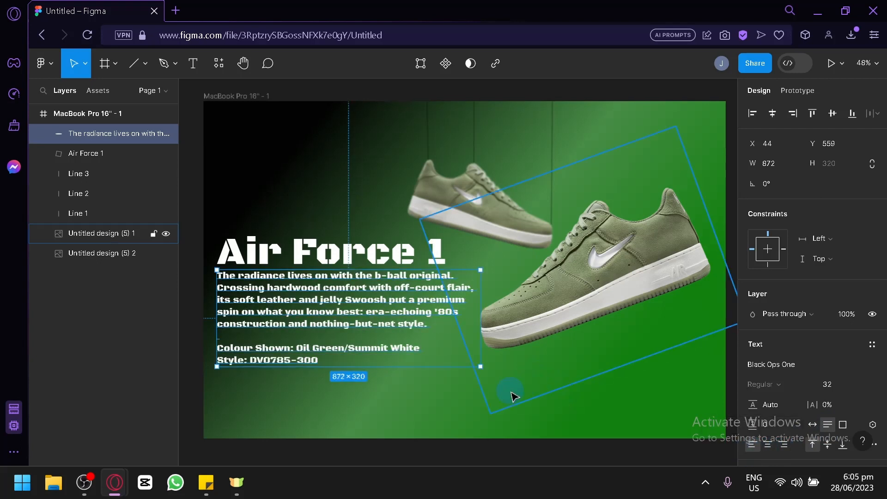
{"action": "left_click", "coordinate": [430, 411]}
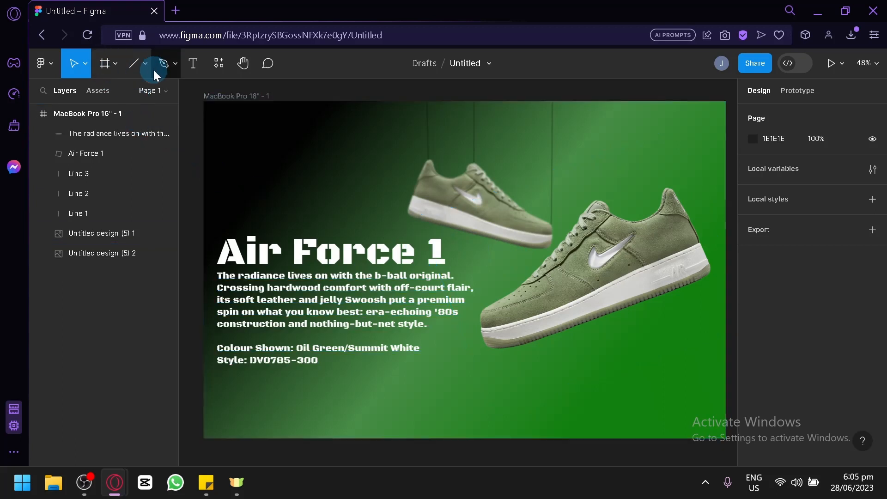
Draw a flat ellipse about 852 × 35 below the front shoe and fill it with black (000000).
{"action": "left_click", "coordinate": [134, 71]}
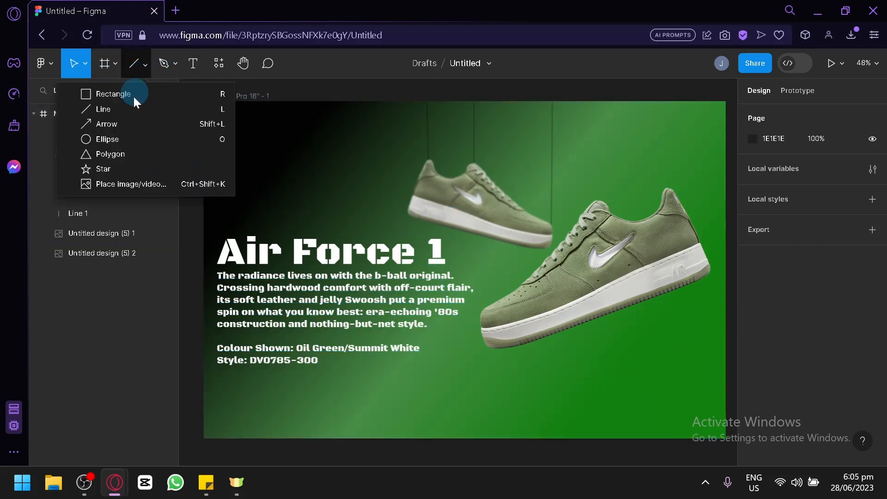
{"action": "left_click", "coordinate": [133, 138]}
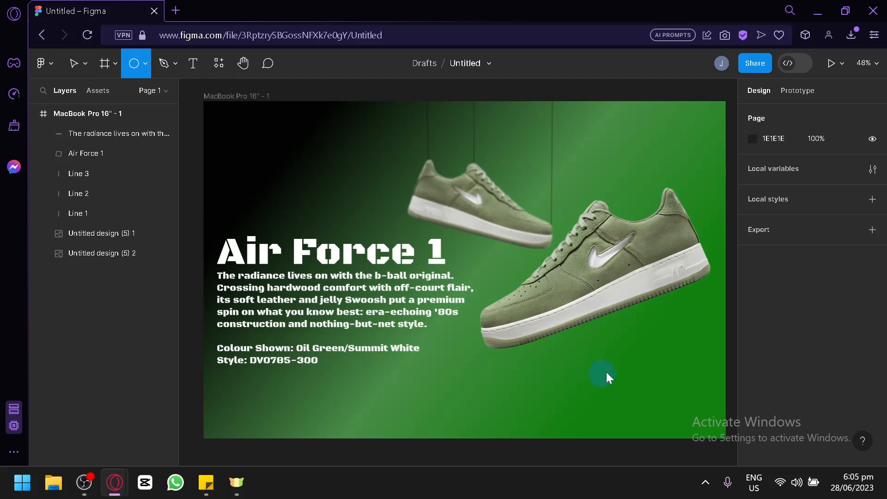
{"action": "mouse_move", "coordinate": [487, 373]}
{"action": "left_mouse_down"}
{"action": "mouse_move", "coordinate": [732, 384]}
{"action": "mouse_move", "coordinate": [715, 391]}
{"action": "left_mouse_up"}
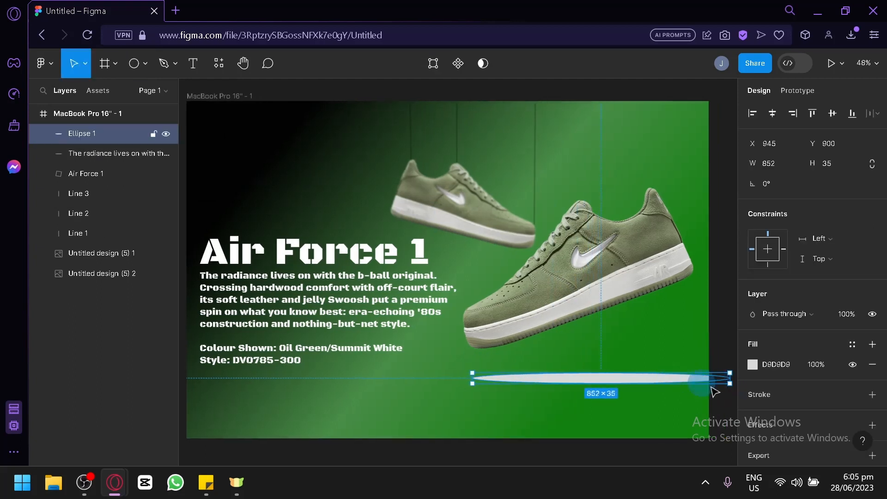
{"action": "scroll", "coordinate": [813, 370], "scroll_direction": "down", "scroll_amount": 1}
{"action": "left_click", "coordinate": [753, 329]}
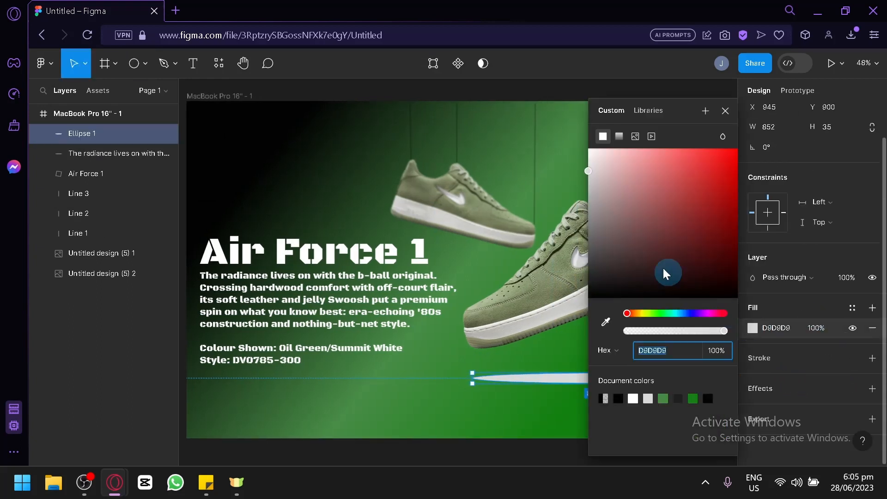
{"action": "left_click_drag", "start_coordinate": [664, 269], "coordinate": [778, 337]}
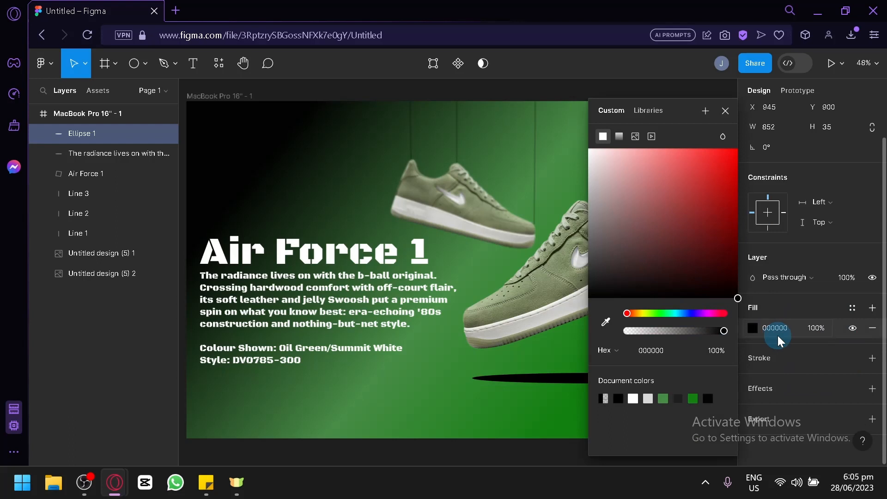
Add a layer blur effect to the black ellipse and set its blur amount to 50.
{"action": "left_click", "coordinate": [873, 389]}
{"action": "left_click", "coordinate": [824, 391]}
{"action": "left_click", "coordinate": [811, 404]}
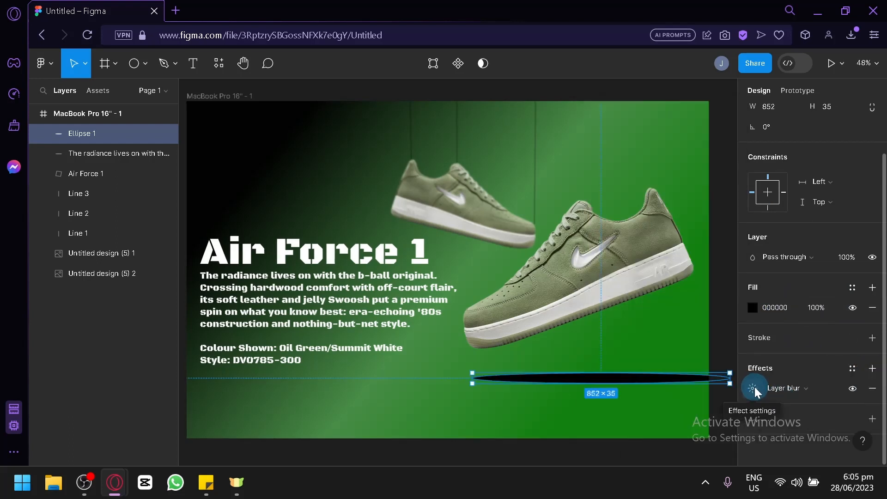
{"action": "left_click", "coordinate": [755, 387]}
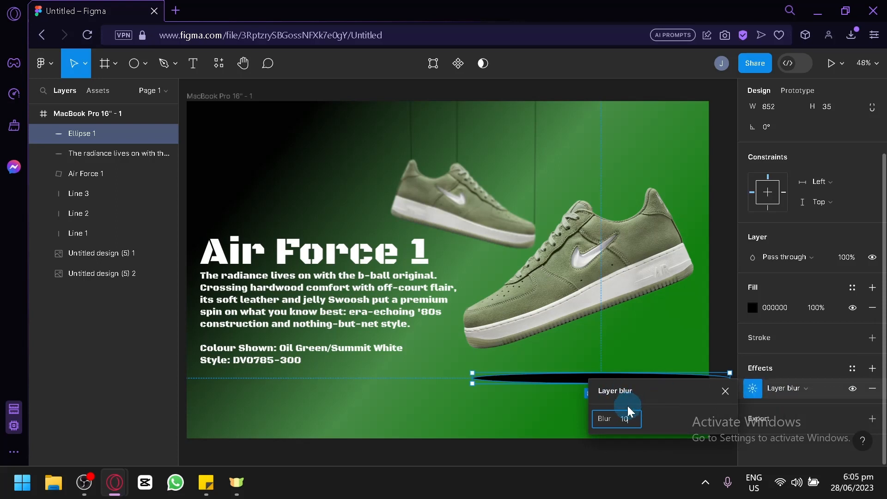
{"action": "type", "text": "10"}
{"action": "key", "text": "Return"}
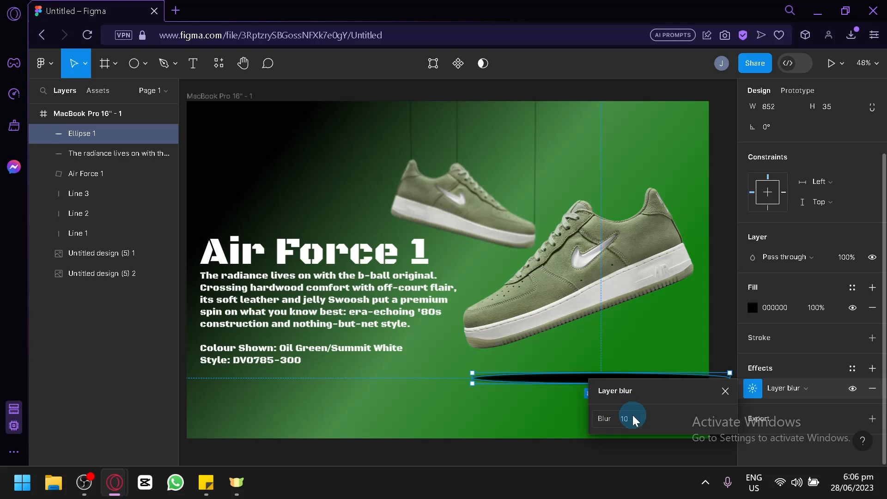
{"action": "left_click", "coordinate": [633, 415]}
{"action": "type", "text": "50"}
{"action": "key", "text": "Return"}
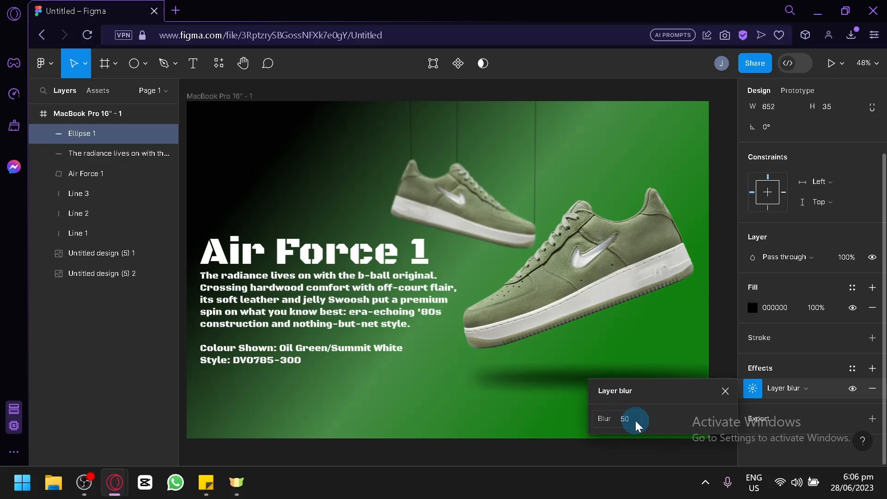
{"action": "left_click", "coordinate": [572, 400]}
Move the blurred ellipse closer under the front shoe to about X 895, Y 856, and flatten it to a height of about 24.
{"action": "left_click_drag", "start_coordinate": [574, 388], "coordinate": [558, 379]}
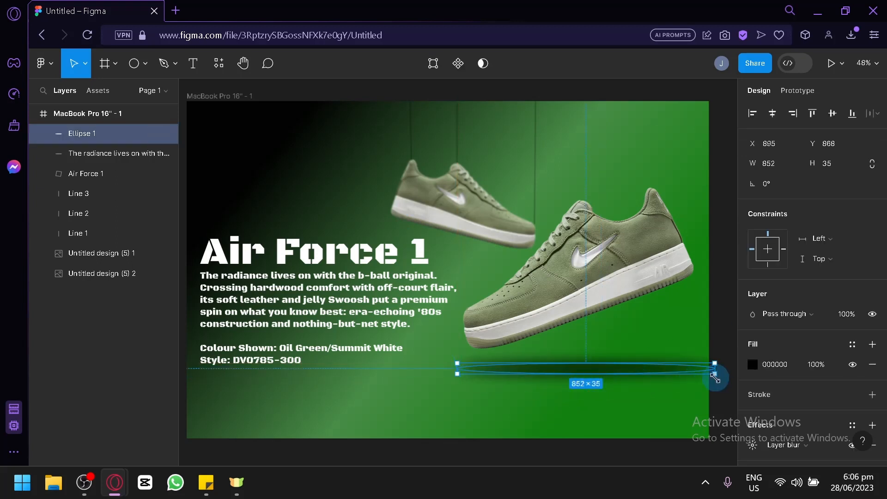
{"action": "left_click_drag", "start_coordinate": [709, 371], "coordinate": [709, 370]}
{"action": "left_click", "coordinate": [679, 404]}
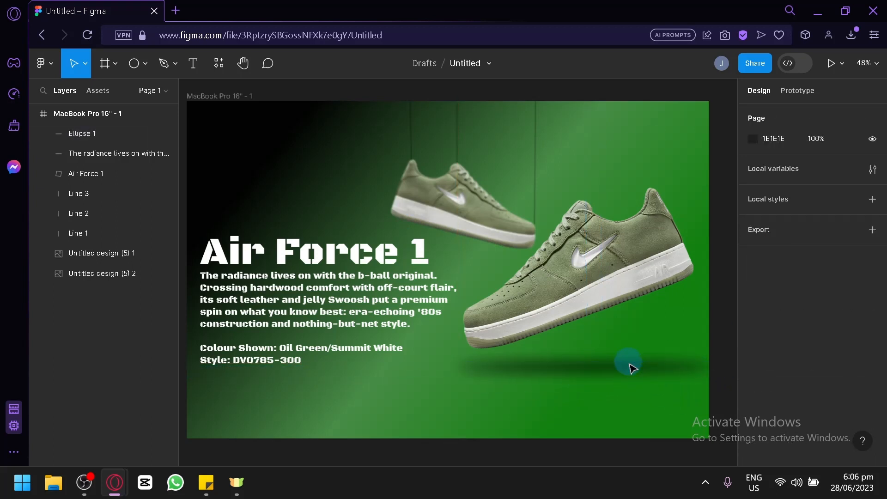
{"action": "left_click_drag", "start_coordinate": [630, 364], "coordinate": [633, 368]}
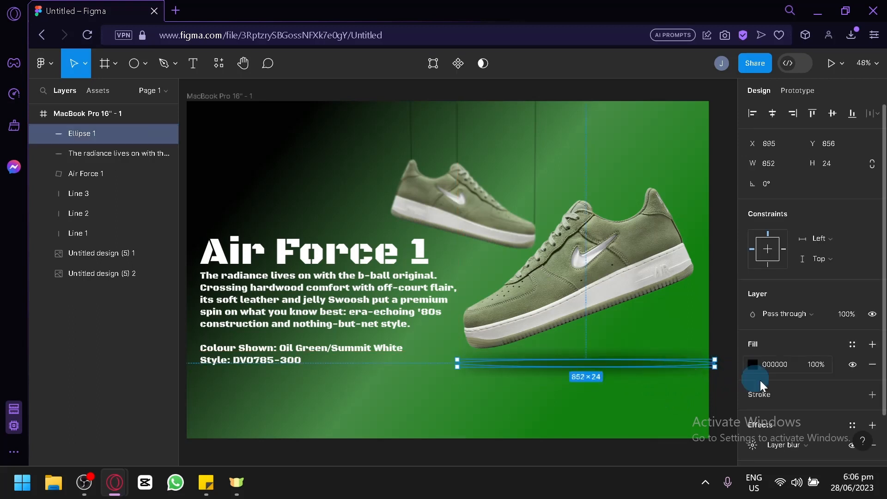
Set the shadow ellipse's layer blur to 40 and shift it sideways to about X 916 under the front shoe.
{"action": "left_click", "coordinate": [752, 445]}
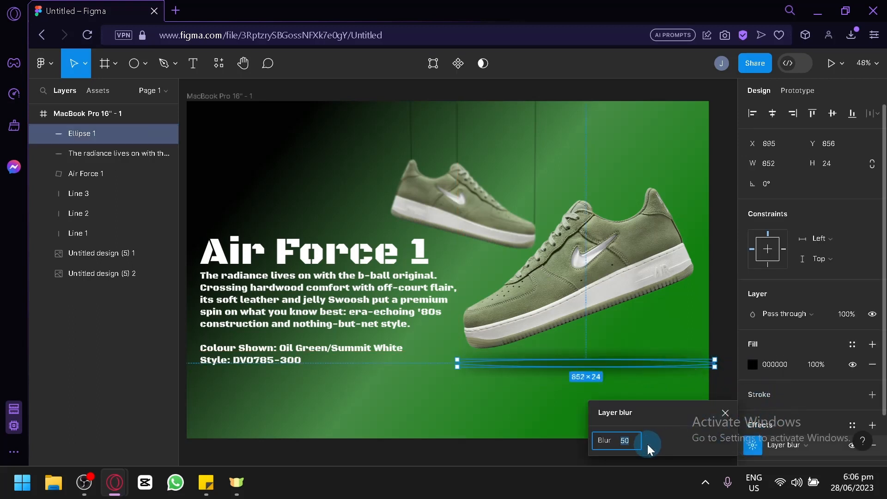
{"action": "type", "text": "40"}
{"action": "key", "text": "Return"}
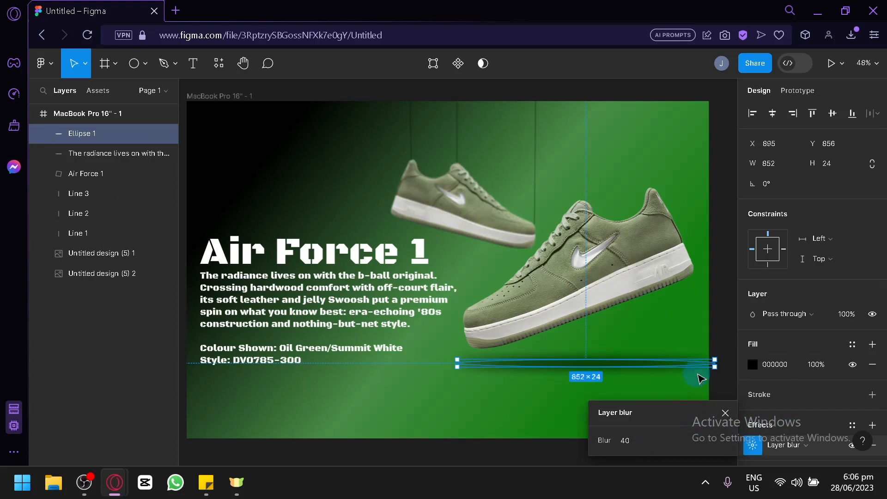
{"action": "left_click", "coordinate": [684, 395]}
{"action": "left_click", "coordinate": [665, 379]}
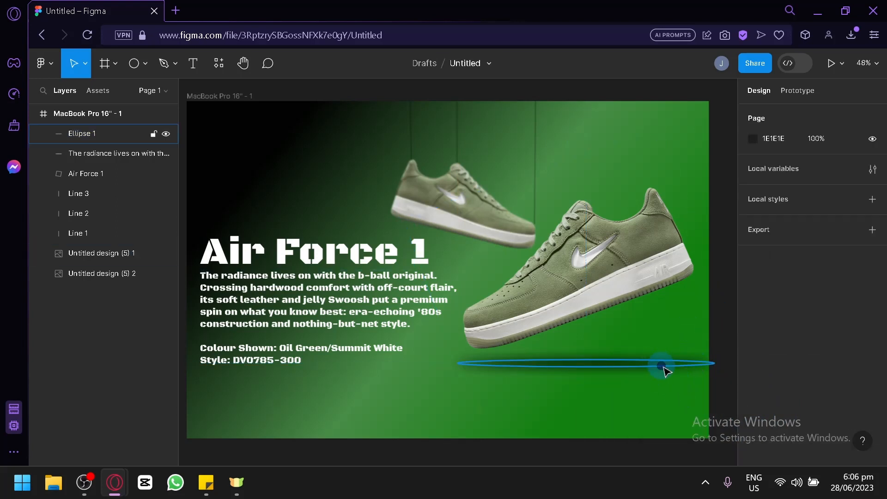
{"action": "left_click", "coordinate": [666, 367]}
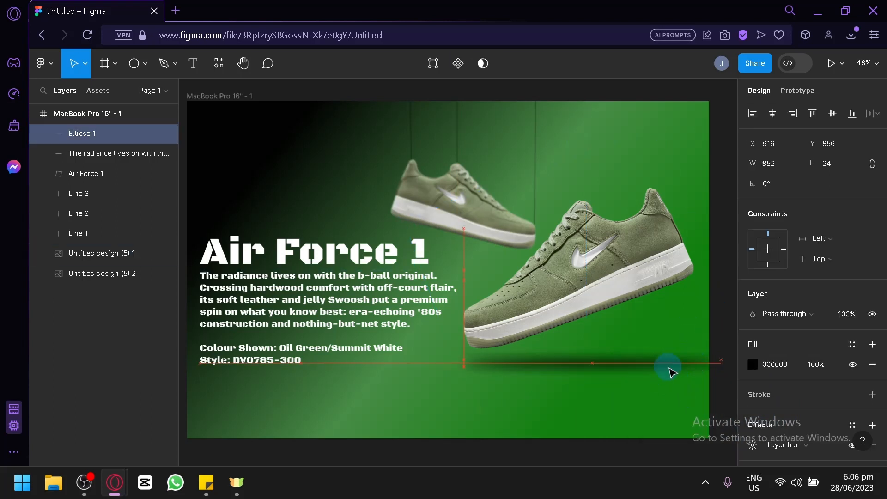
{"action": "left_click", "coordinate": [410, 397]}
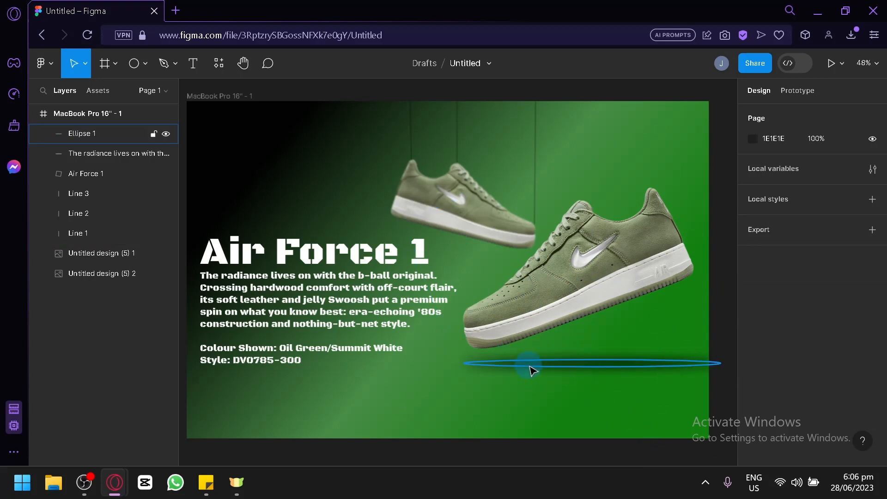
Duplicate the shadow under the rear shoe, resize the copy to about 508 × 30, and place its layer behind the front shoe image.
{"action": "left_click_drag", "start_coordinate": [530, 366], "coordinate": [441, 296]}
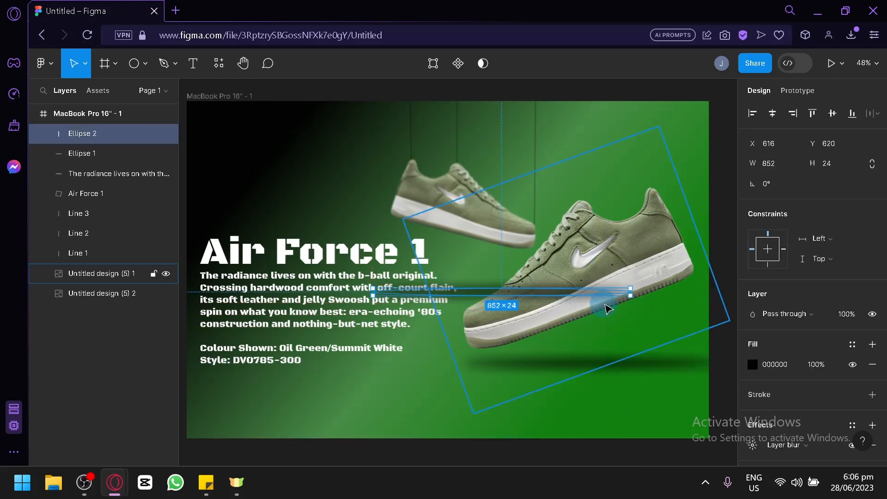
{"action": "left_click_drag", "start_coordinate": [607, 308], "coordinate": [506, 294]}
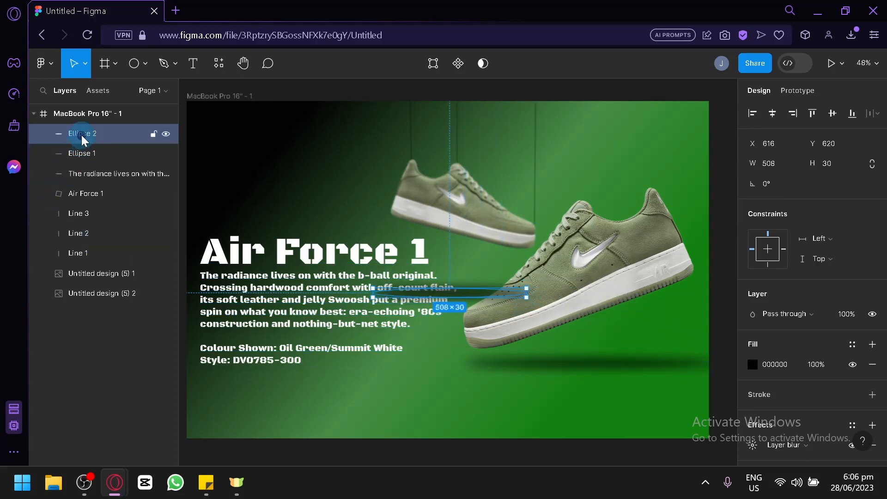
{"action": "left_click_drag", "start_coordinate": [90, 135], "coordinate": [101, 281]}
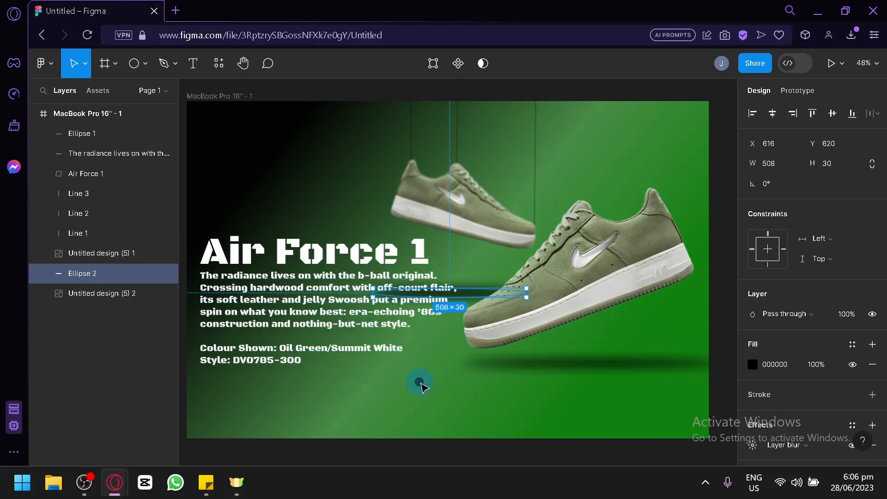
{"action": "key", "text": "Escape"}
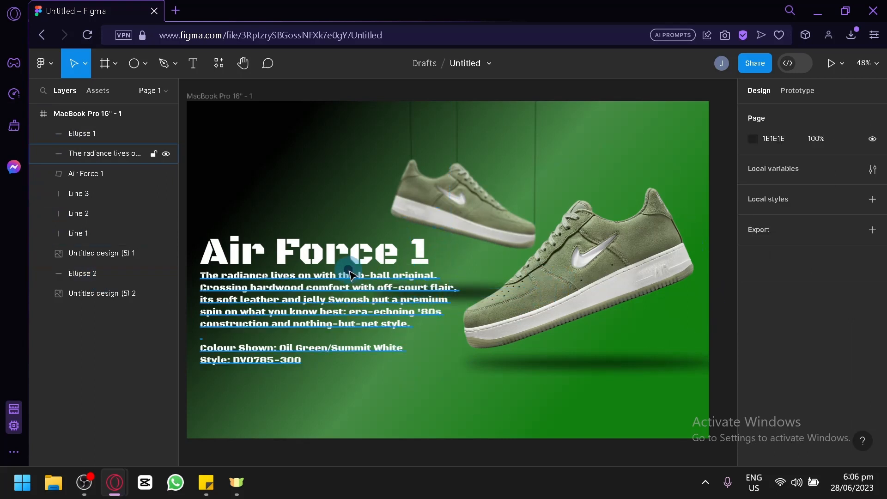
Move the heading up to about Y 118, and narrow the description to about 587 wide directly beneath it.
{"action": "left_click", "coordinate": [350, 273]}
{"action": "left_click_drag", "start_coordinate": [459, 270], "coordinate": [342, 171]}
{"action": "left_click", "coordinate": [345, 264]}
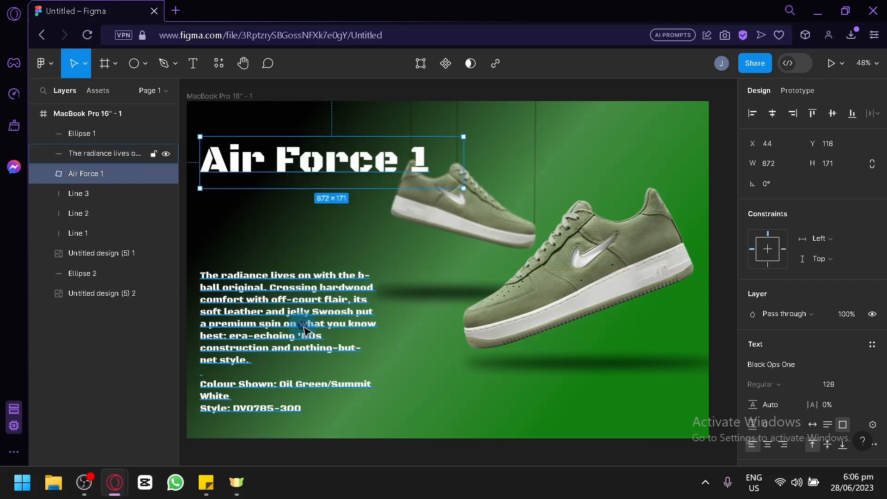
{"action": "left_click_drag", "start_coordinate": [305, 330], "coordinate": [305, 248]}
{"action": "key", "text": "Escape"}
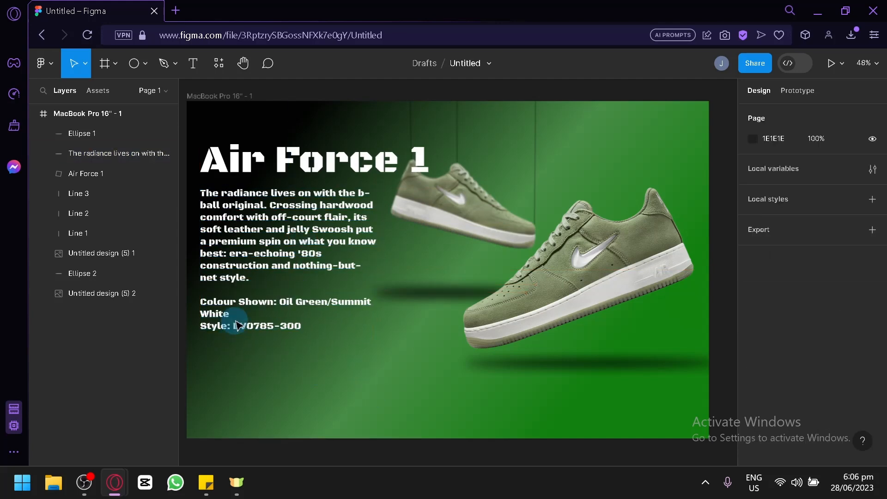
Duplicate the description, replace the copy's text with "$500", and place it below the description at about X 44, Y 786.
{"action": "left_click_drag", "start_coordinate": [244, 257], "coordinate": [235, 369]}
{"action": "key", "text": "Return"}
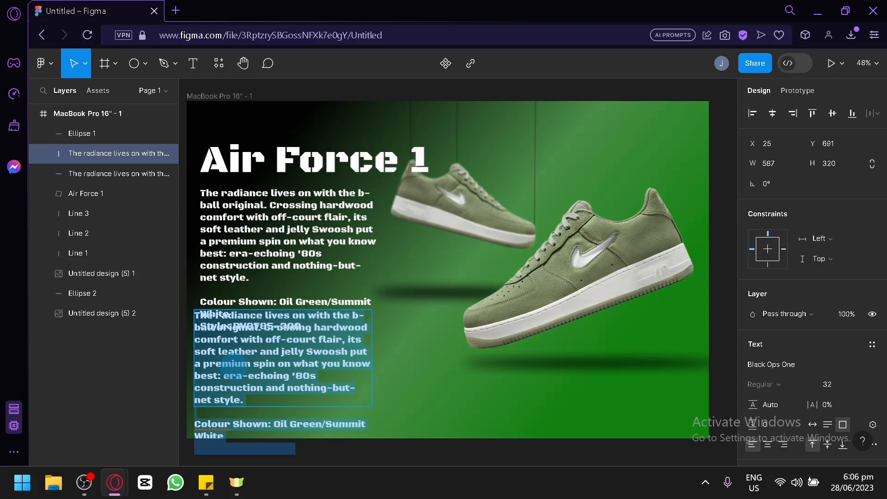
{"action": "type", "text": "$500"}
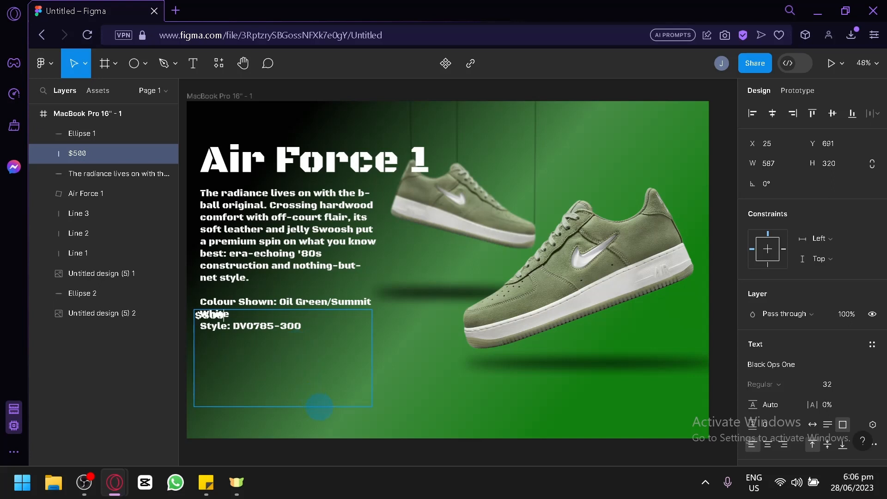
{"action": "key", "text": "Escape"}
{"action": "left_click_drag", "start_coordinate": [292, 356], "coordinate": [293, 375]}
{"action": "left_click", "coordinate": [251, 350]}
{"action": "left_click", "coordinate": [248, 348]}
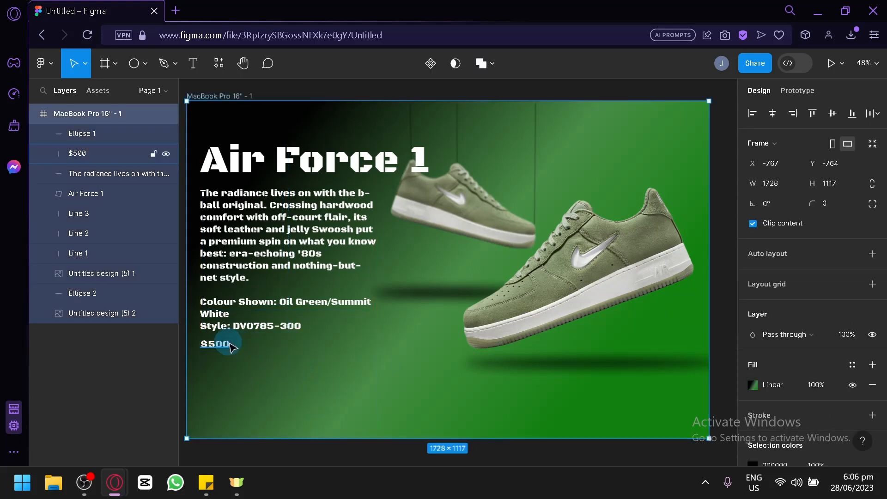
Set the font size of the $500 price text to 64.
{"action": "left_click", "coordinate": [225, 342]}
{"action": "key", "text": "ctrl+a"}
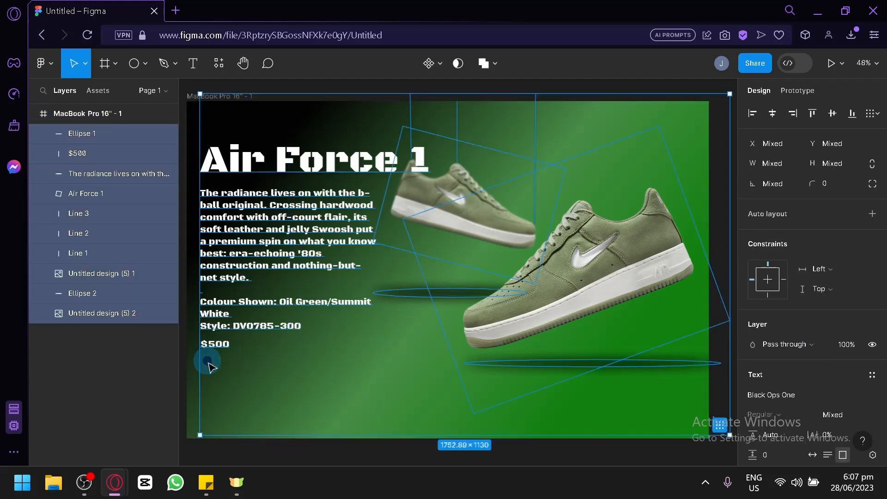
{"action": "left_click", "coordinate": [139, 376]}
{"action": "left_click", "coordinate": [103, 157]}
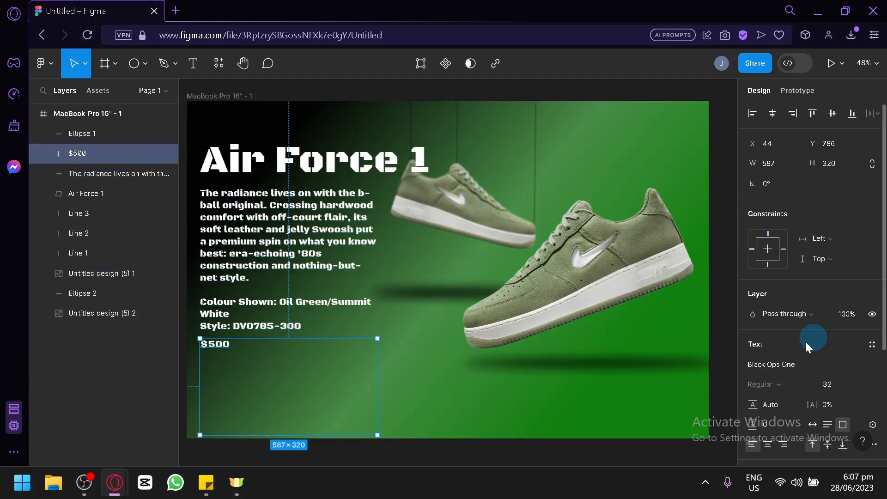
{"action": "left_click", "coordinate": [856, 387]}
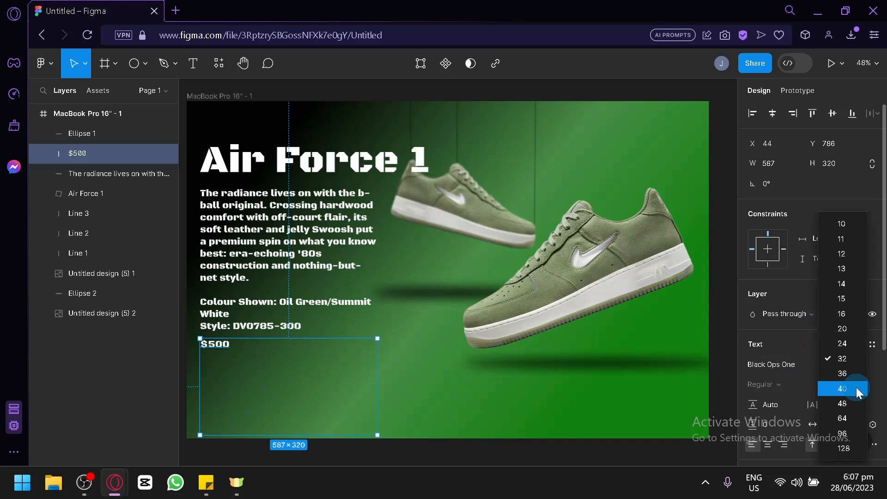
{"action": "left_click", "coordinate": [846, 417]}
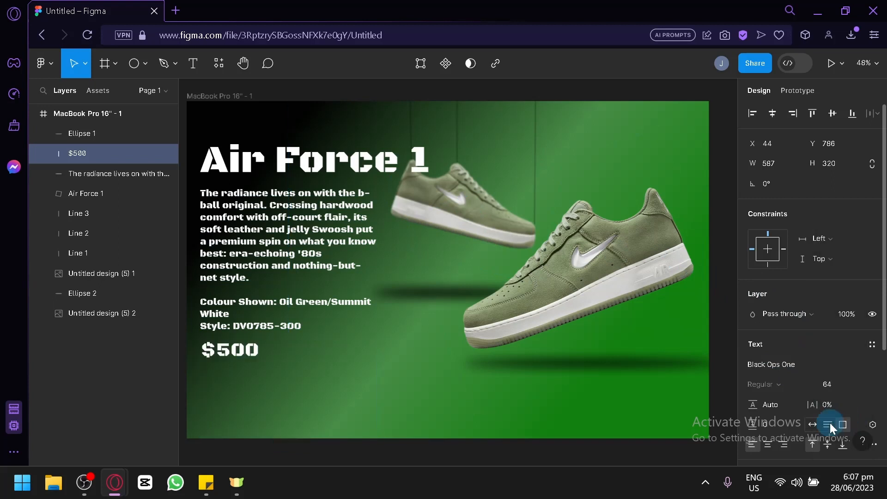
{"action": "left_click", "coordinate": [445, 359]}
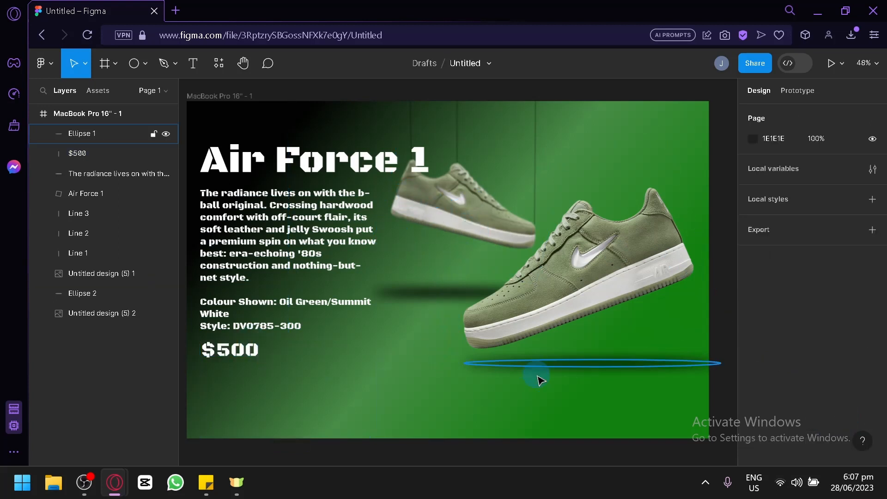
Duplicate the front shoe image just below the original and set the copy's rotation to -20°.
{"action": "left_click", "coordinate": [526, 347]}
{"action": "scroll", "coordinate": [559, 397], "scroll_direction": "down", "scroll_amount": 1}
{"action": "scroll", "coordinate": [560, 397], "scroll_direction": "down", "scroll_amount": 2}
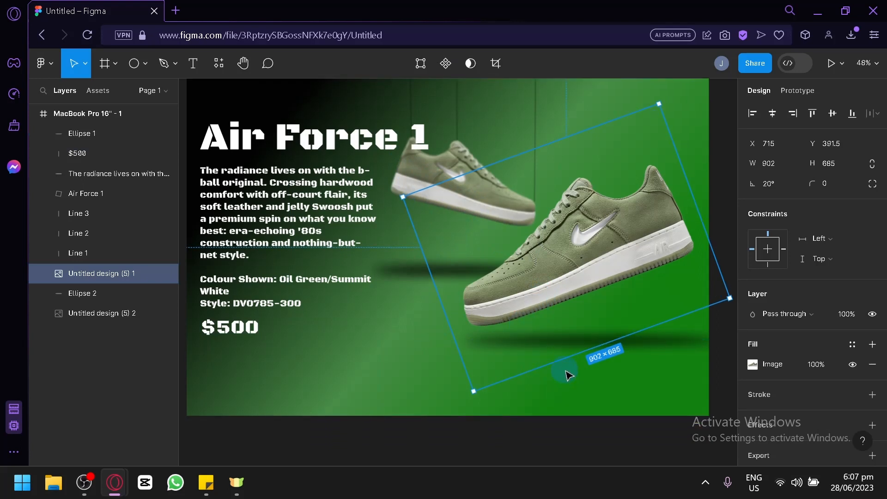
{"action": "left_click_drag", "start_coordinate": [583, 229], "coordinate": [589, 308]}
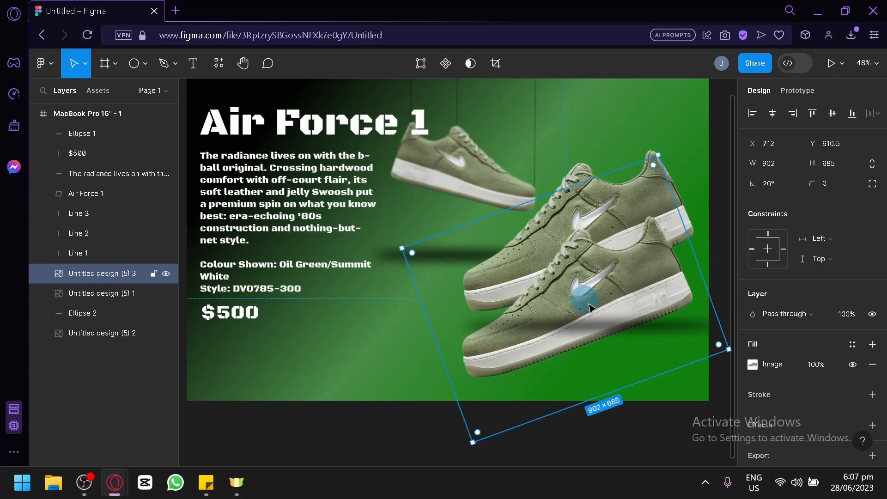
{"action": "left_click", "coordinate": [767, 184]}
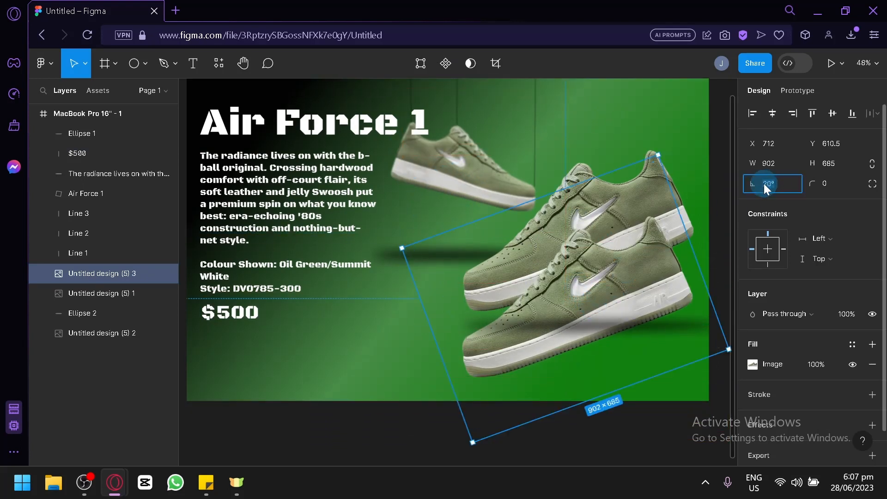
{"action": "type", "text": "-"}
{"action": "key", "text": "Return"}
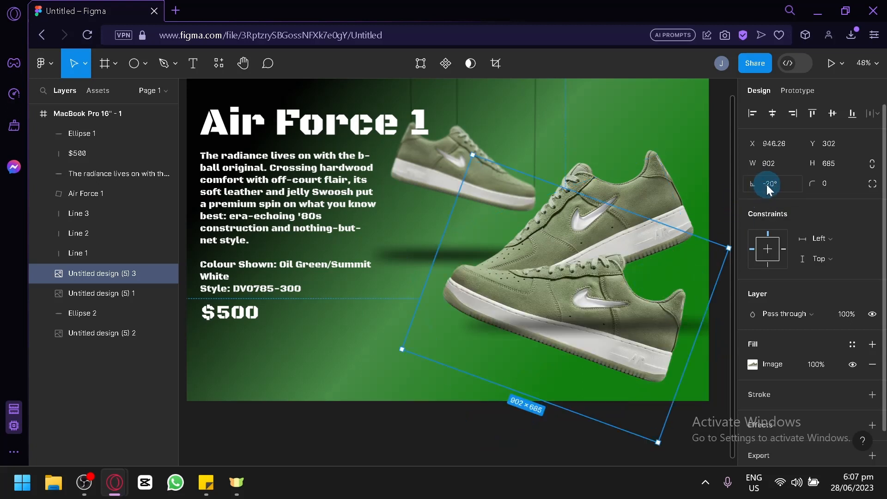
Rotate the shoe copy to about 143.5° and flip it by resizing it to a height of about 441.
{"action": "left_click", "coordinate": [769, 184]}
{"action": "left_click_drag", "start_coordinate": [749, 187], "coordinate": [754, 188]}
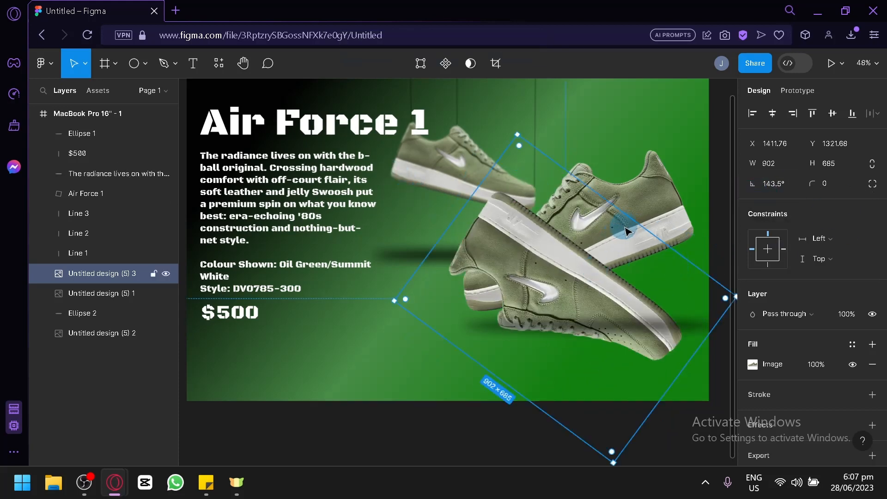
{"action": "left_click_drag", "start_coordinate": [633, 220], "coordinate": [499, 310]}
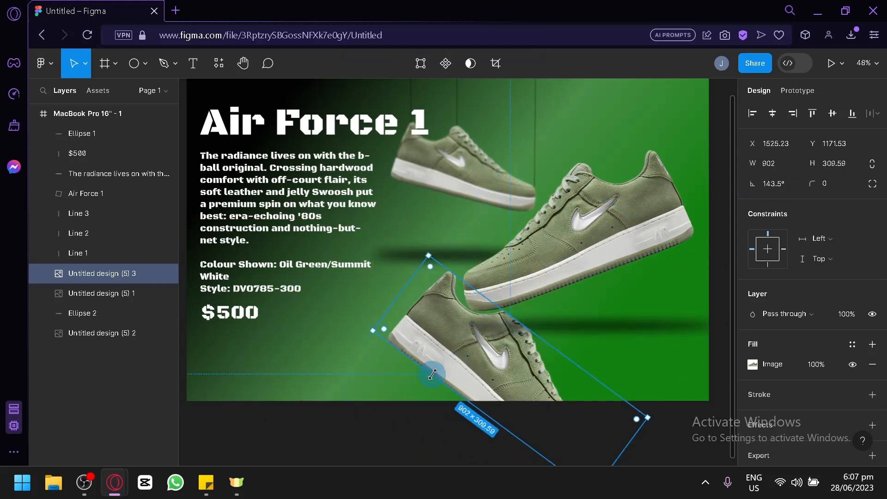
{"action": "left_click_drag", "start_coordinate": [432, 374], "coordinate": [408, 406]}
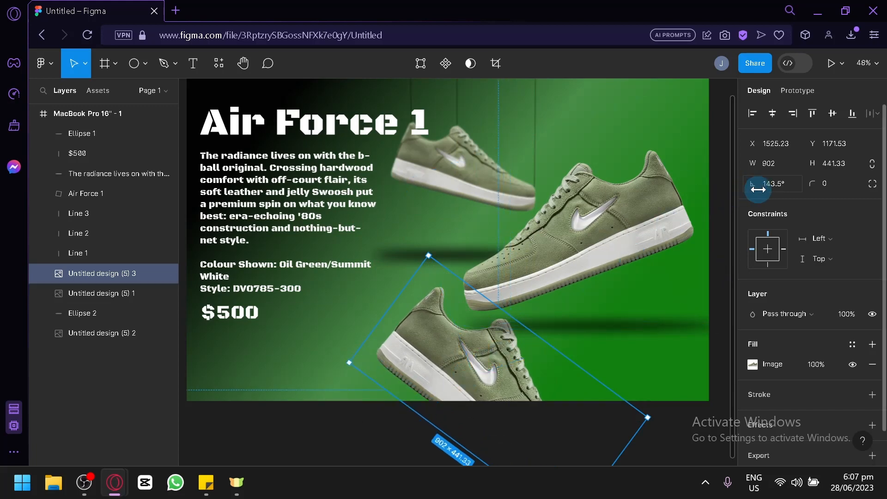
Rotate the flipped shoe copy to about -11.12° and place it under the front shoe as a reflection at about X 798, Y 1205.
{"action": "left_click_drag", "start_coordinate": [752, 183], "coordinate": [632, 328]}
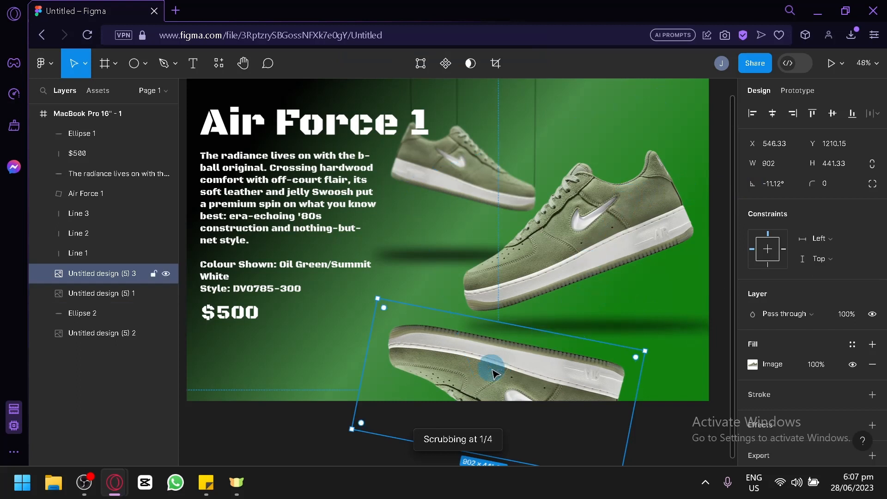
{"action": "left_click_drag", "start_coordinate": [472, 382], "coordinate": [559, 372]}
{"action": "scroll", "coordinate": [638, 313], "scroll_direction": "down", "scroll_amount": 1}
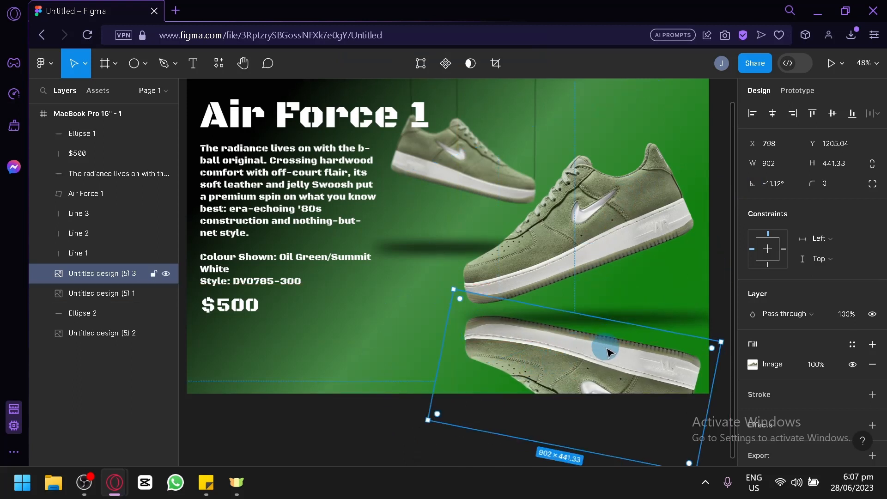
Add a layer blur effect to the reflected shoe copy and set its blur amount to 20.
{"action": "scroll", "coordinate": [799, 360], "scroll_direction": "down", "scroll_amount": 1}
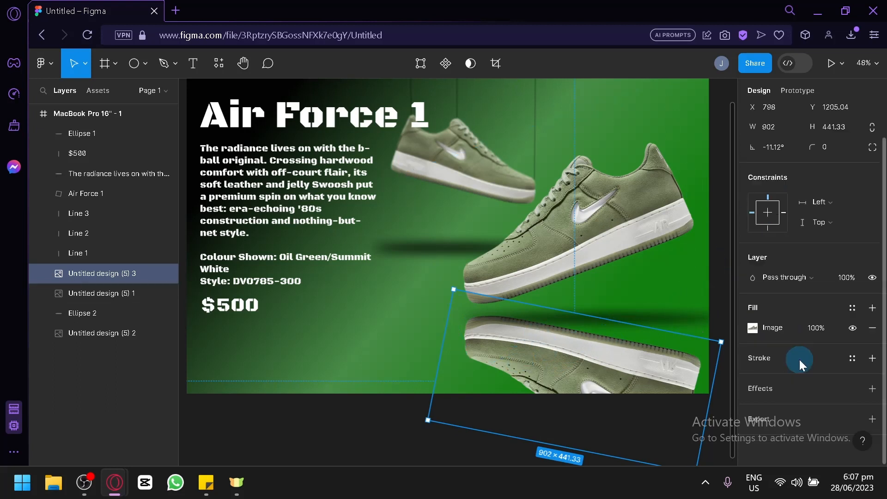
{"action": "left_click", "coordinate": [873, 388]}
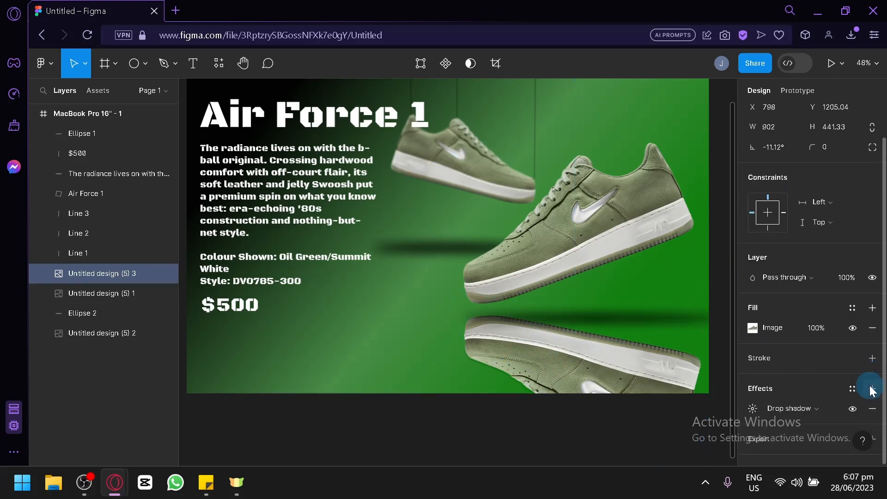
{"action": "scroll", "coordinate": [813, 401], "scroll_direction": "down", "scroll_amount": 1}
{"action": "left_click", "coordinate": [826, 390]}
{"action": "left_click", "coordinate": [807, 407]}
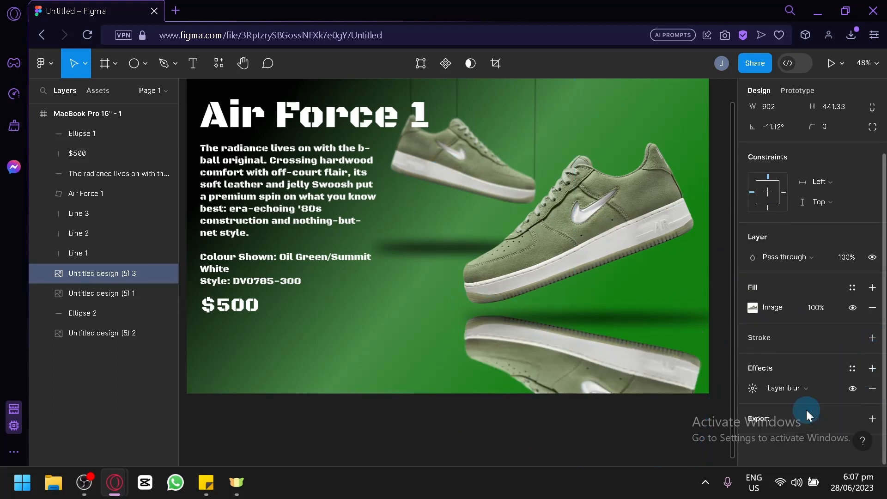
{"action": "left_click", "coordinate": [753, 393]}
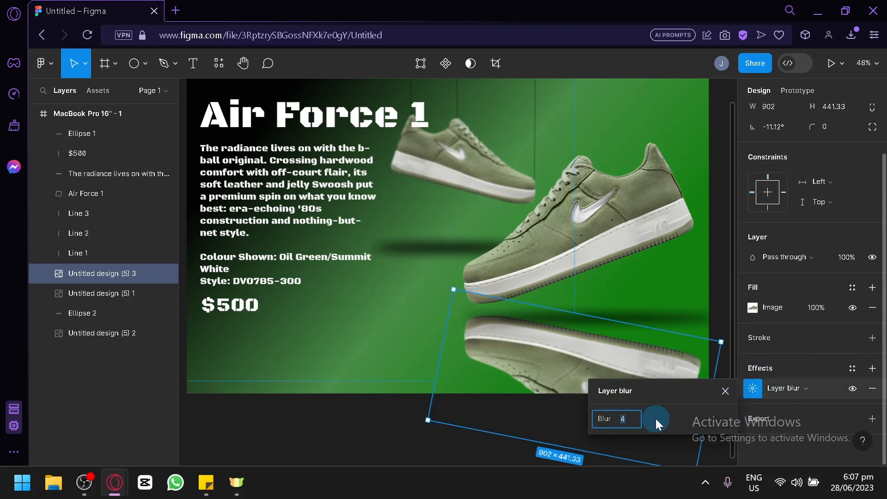
{"action": "type", "text": "20"}
{"action": "key", "text": "Return"}
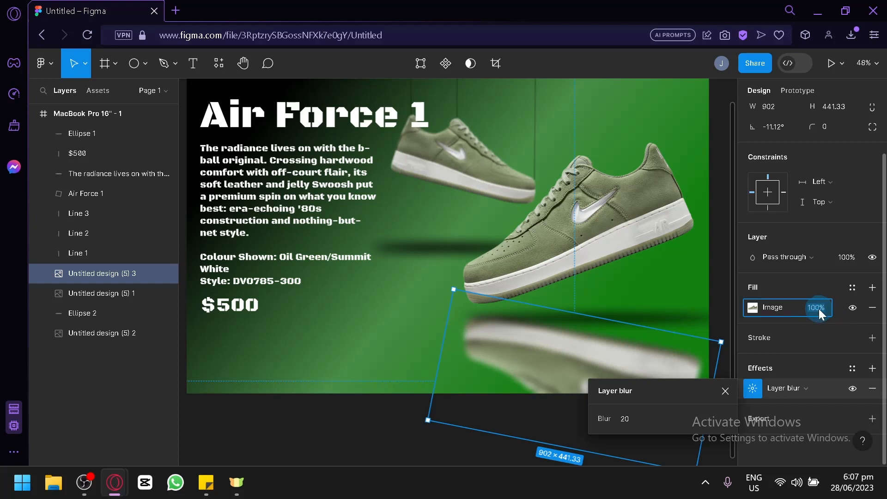
Set the reflected shoe's image fill opacity to 30% and deselect it.
{"action": "type", "text": "30"}
{"action": "key", "text": "Return"}
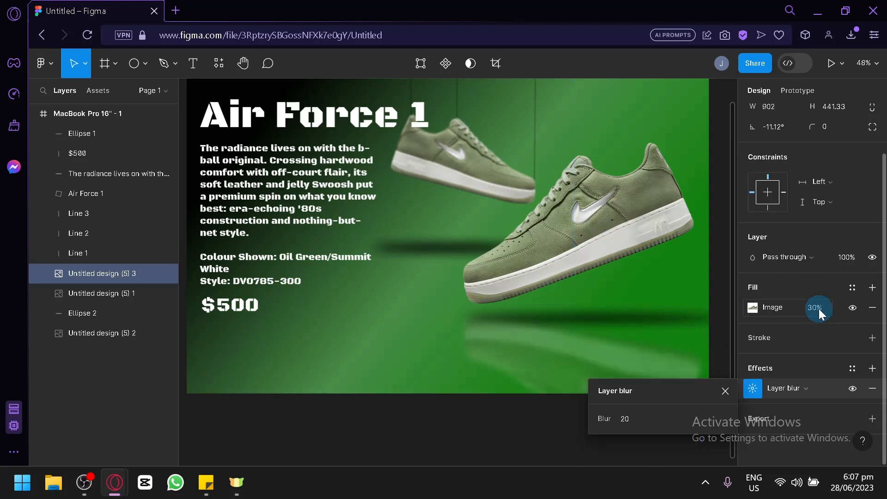
{"action": "mouse_move", "coordinate": [546, 374]}
{"action": "left_mouse_down"}
{"action": "mouse_move", "coordinate": [557, 376]}
{"action": "mouse_move", "coordinate": [546, 375]}
{"action": "left_mouse_up"}
{"action": "scroll", "coordinate": [499, 417], "scroll_direction": "down", "scroll_amount": 1}
{"action": "left_click", "coordinate": [374, 353]}
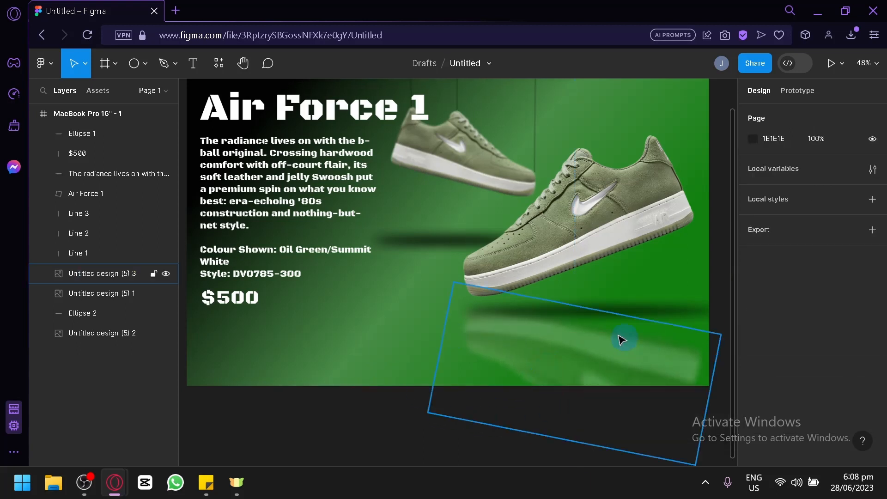
Move the reflected shoe slightly down under the front shoe to about X 810, Y 1235, and deselect it.
{"action": "scroll", "coordinate": [565, 362], "scroll_direction": "up", "scroll_amount": 1}
{"action": "left_click_drag", "start_coordinate": [564, 363], "coordinate": [572, 361]}
{"action": "left_click", "coordinate": [421, 387]}
{"action": "scroll", "coordinate": [406, 370], "scroll_direction": "up", "scroll_amount": 1}
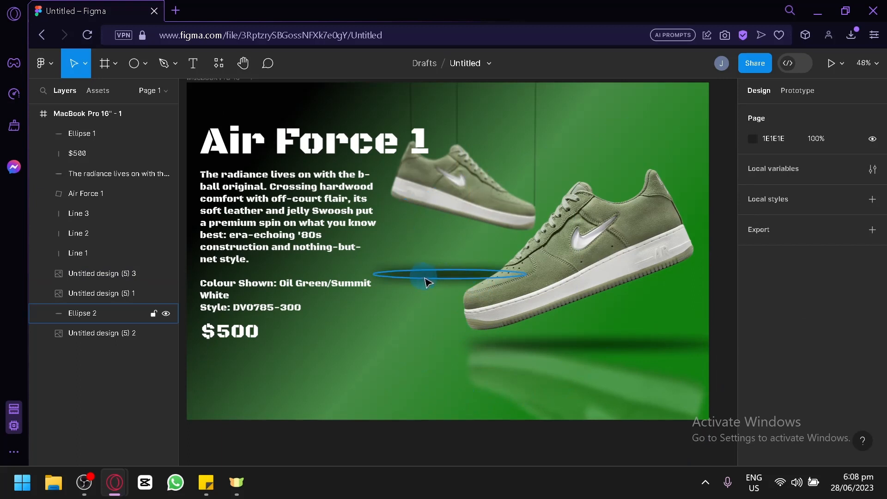
Move the rear shoe's shadow ellipse to about X 662, Y 660 and set its black fill to 80% opacity.
{"action": "left_click", "coordinate": [432, 281]}
{"action": "mouse_move", "coordinate": [432, 280]}
{"action": "left_mouse_down"}
{"action": "mouse_move", "coordinate": [432, 265]}
{"action": "mouse_move", "coordinate": [434, 293]}
{"action": "left_mouse_up"}
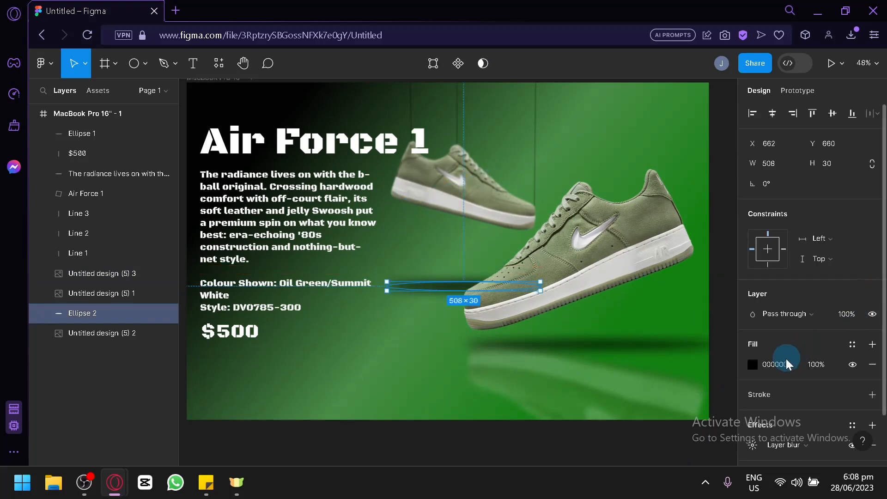
{"action": "left_click", "coordinate": [817, 364]}
{"action": "type", "text": "80"}
{"action": "key", "text": "Return"}
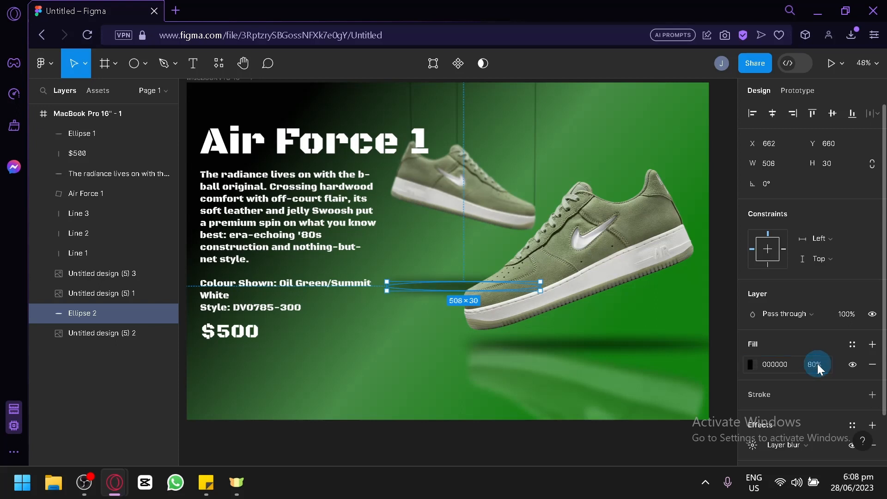
{"action": "left_click", "coordinate": [416, 339]}
{"action": "scroll", "coordinate": [633, 333], "scroll_direction": "up", "scroll_amount": 1}
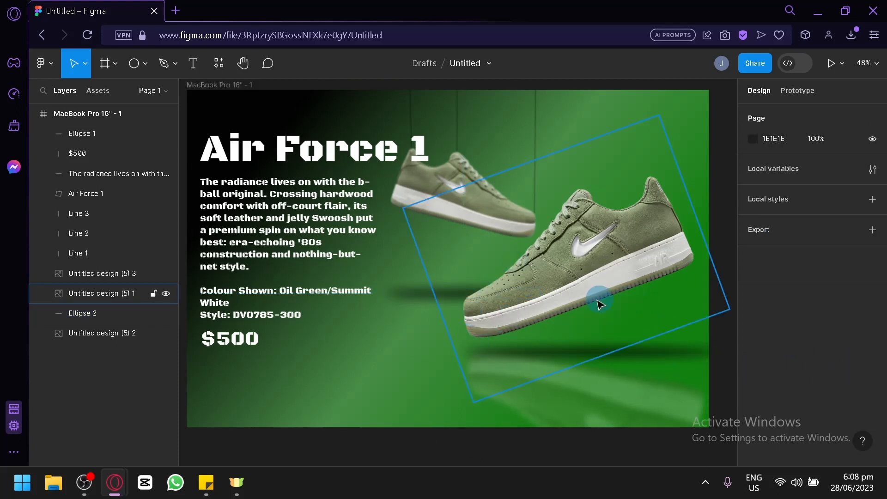
{"action": "left_click", "coordinate": [547, 418]}
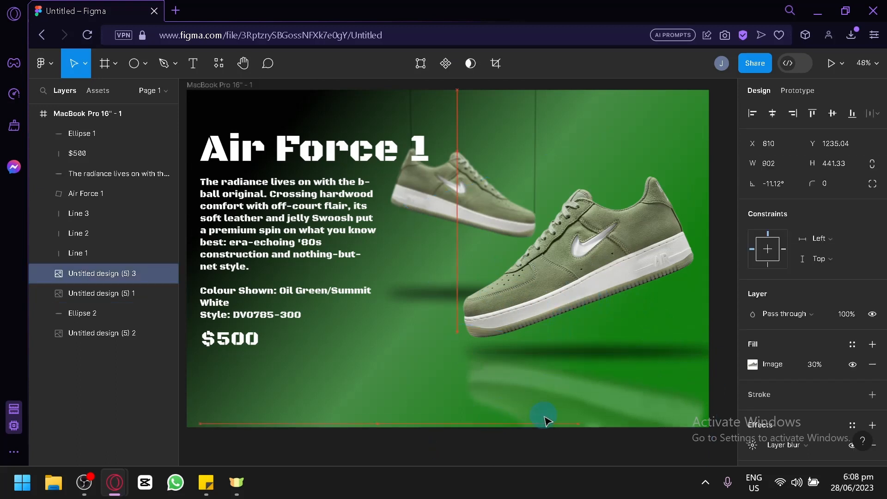
{"action": "left_click", "coordinate": [379, 378]}
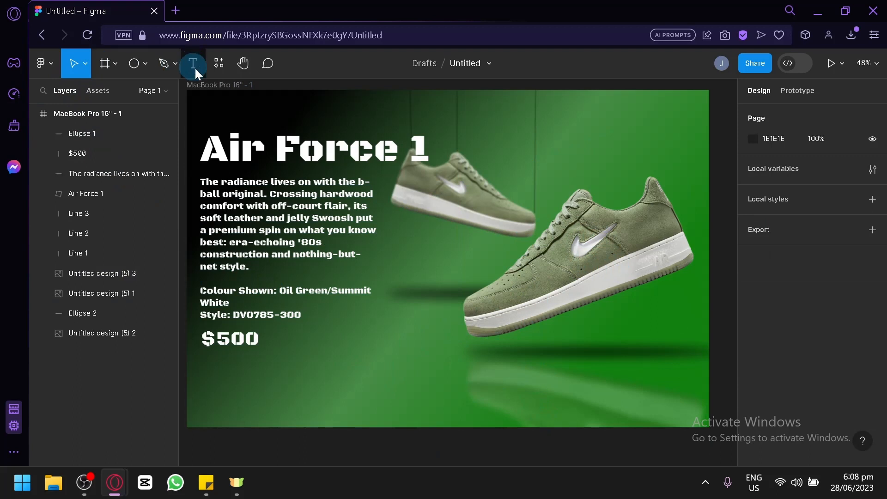
Duplicate the Air Force 1 heading to about X 876, Y 144 and change the copy's text to "Home".
{"action": "left_click_drag", "start_coordinate": [276, 162], "coordinate": [529, 159]}
{"action": "double_click", "coordinate": [529, 159]}
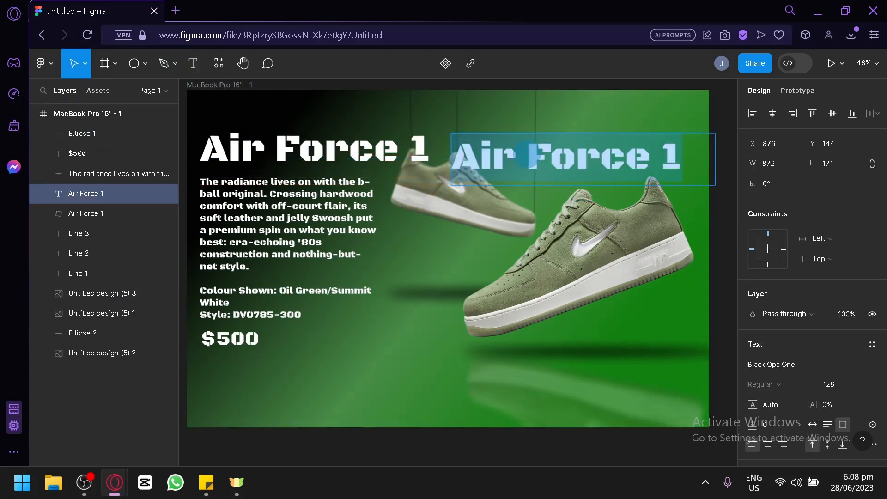
{"action": "type", "text": "Home"}
{"action": "key", "text": "ctrl+a"}
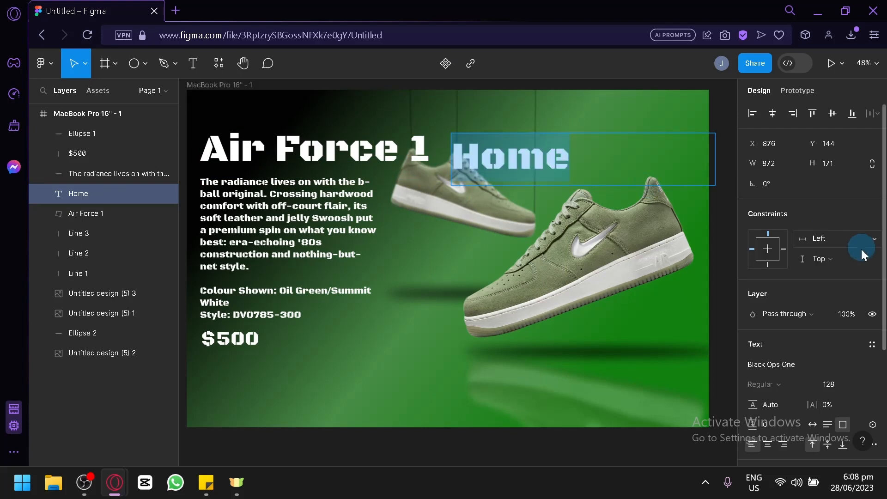
Reduce the Home text's font size, trying 20 before setting it to 40, and finish editing the text.
{"action": "left_click", "coordinate": [860, 383]}
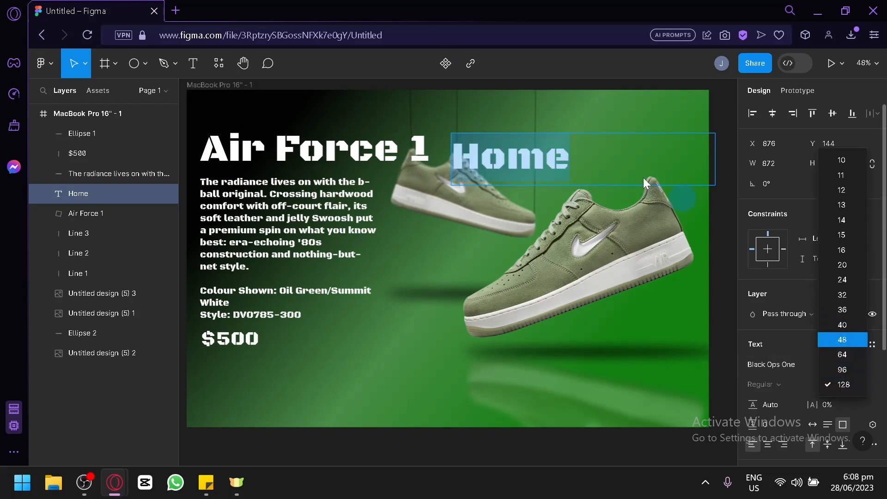
{"action": "left_click", "coordinate": [855, 267]}
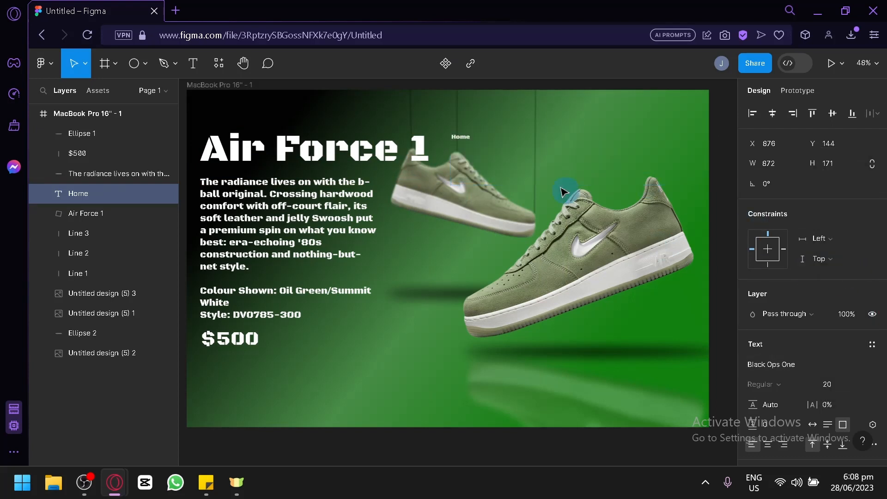
{"action": "left_click", "coordinate": [858, 385]}
{"action": "left_click", "coordinate": [848, 387]}
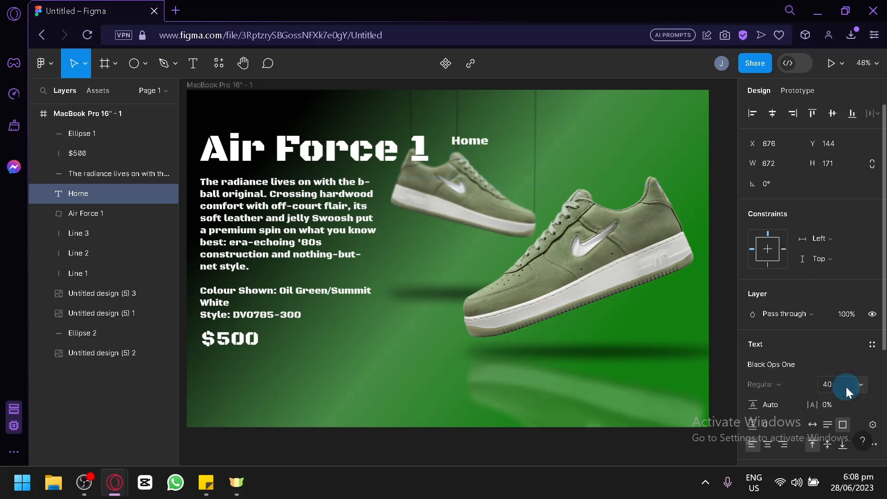
{"action": "left_click", "coordinate": [418, 296]}
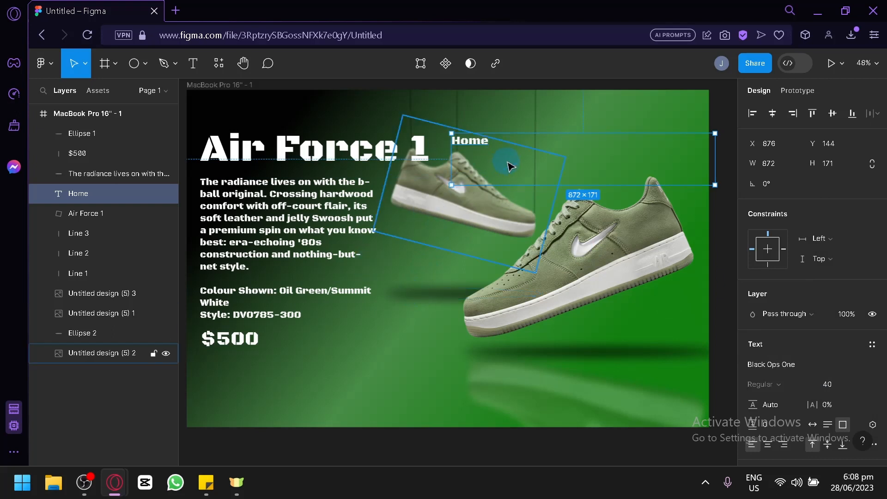
Shrink the Home text box to about 137 × 48 and duplicate it twice along the frame's upper edge at Y 20.
{"action": "left_click_drag", "start_coordinate": [715, 184], "coordinate": [571, 108]}
{"action": "key", "text": "ctrl+d"}
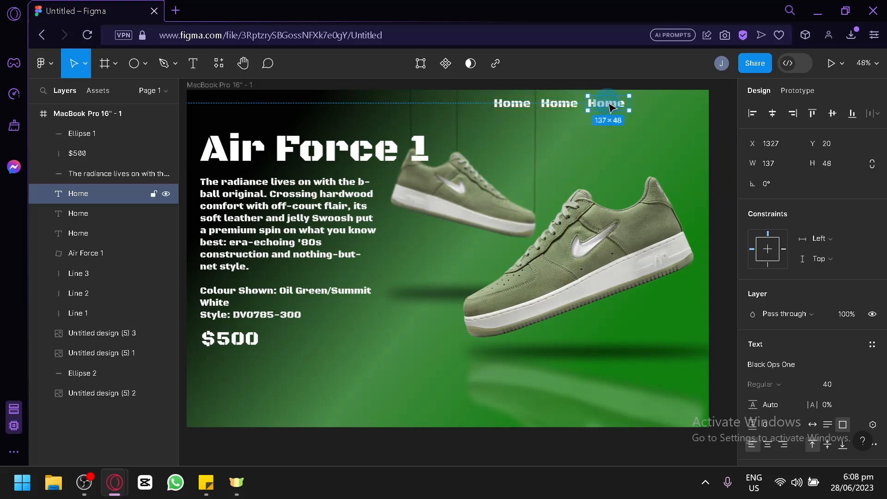
Change the middle Home label's text to "Poducts" and widen its text box so the word fits on one line.
{"action": "left_click", "coordinate": [550, 107]}
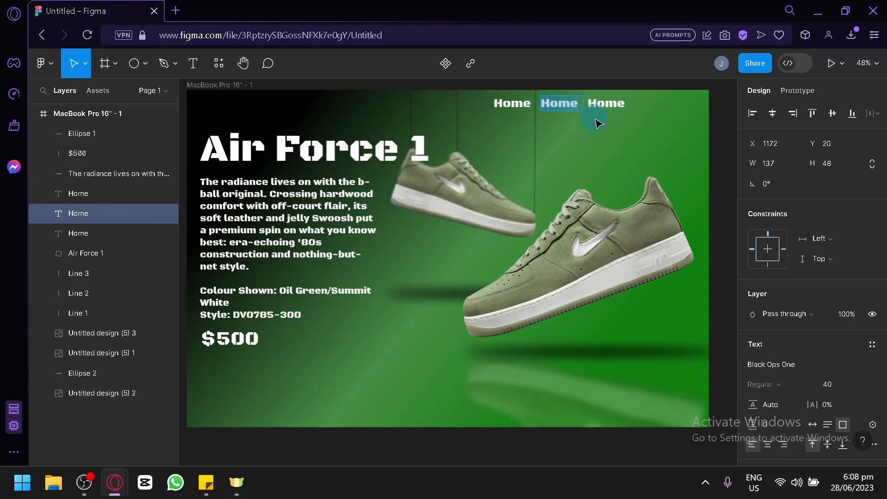
{"action": "type", "text": "Pro"}
{"action": "type", "text": "ucts"}
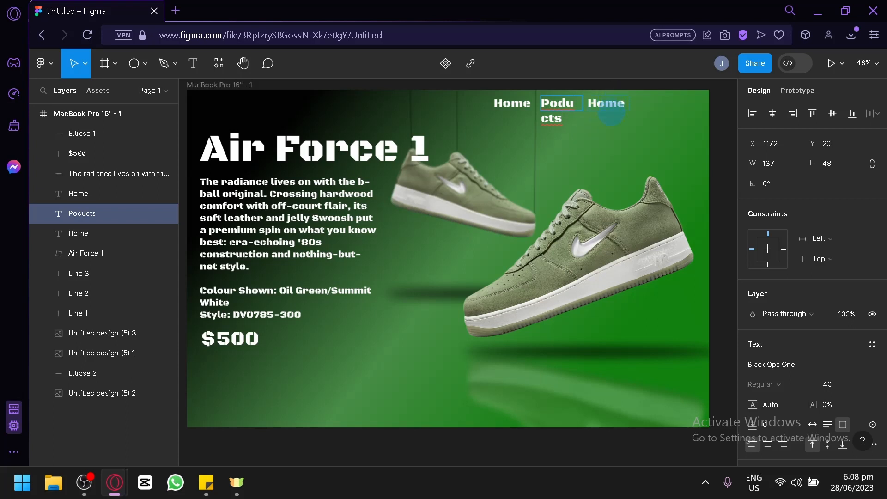
{"action": "key", "text": "Escape"}
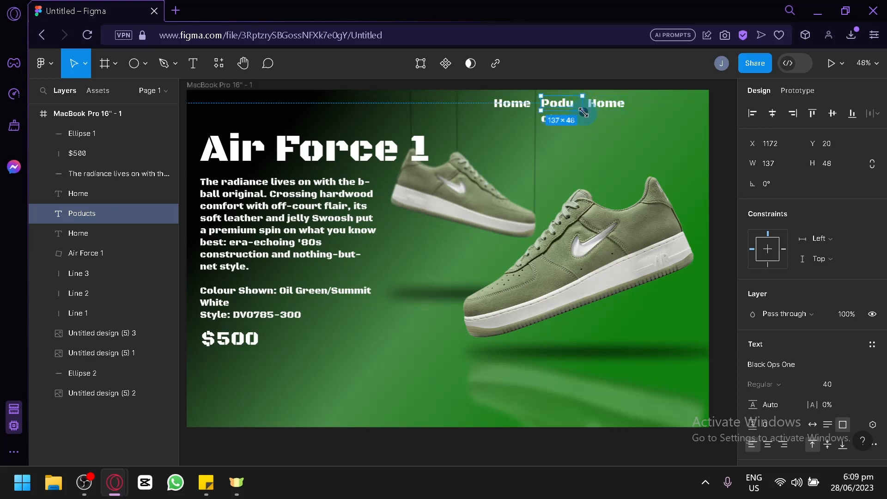
{"action": "left_click_drag", "start_coordinate": [583, 112], "coordinate": [619, 109]}
Change the third Home label to "About" and shift the three labels right, placing Home at about X 1133 and About at about X 1472.
{"action": "double_click", "coordinate": [618, 108]}
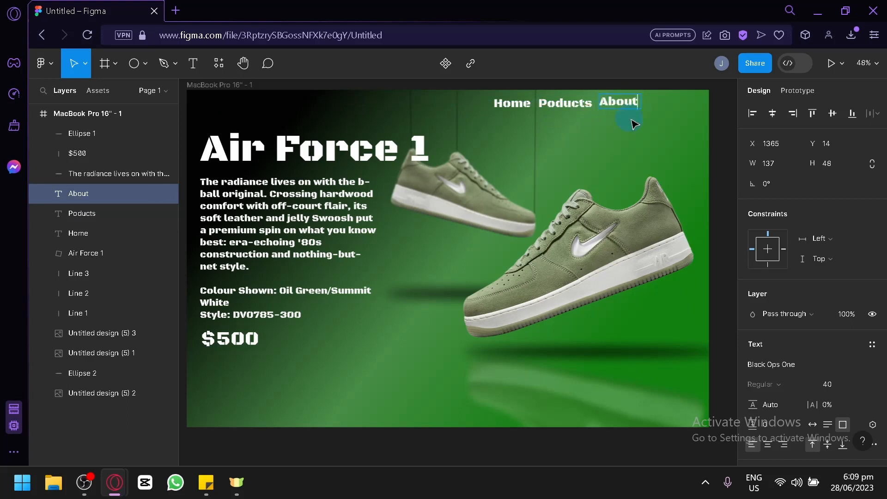
{"action": "left_click_drag", "start_coordinate": [630, 103], "coordinate": [663, 105]}
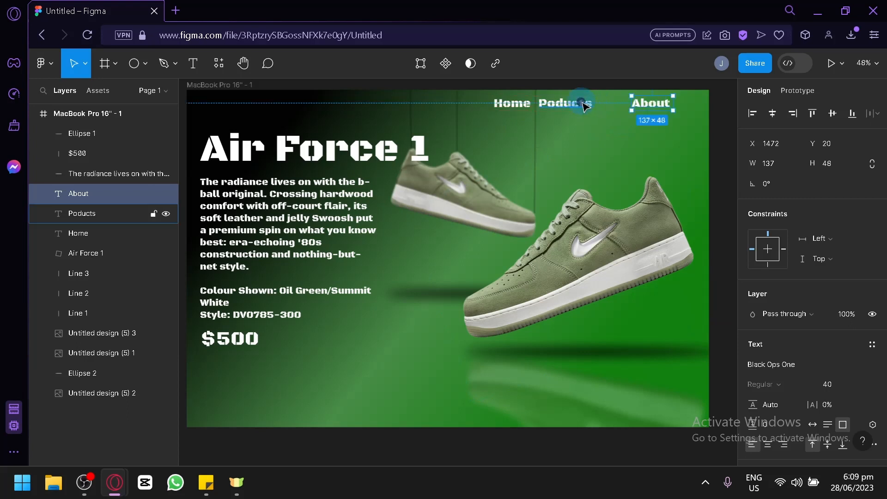
{"action": "left_click_drag", "start_coordinate": [587, 106], "coordinate": [619, 106]}
{"action": "left_click_drag", "start_coordinate": [525, 107], "coordinate": [561, 112]}
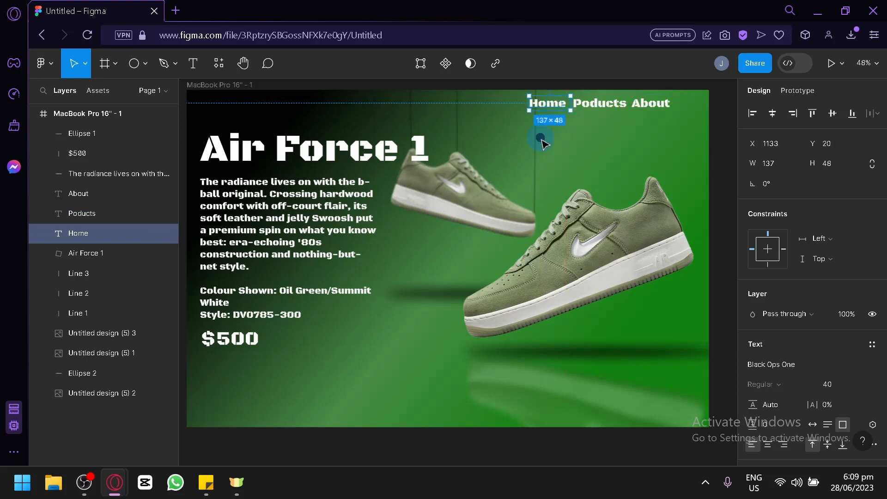
{"action": "key", "text": "Escape"}
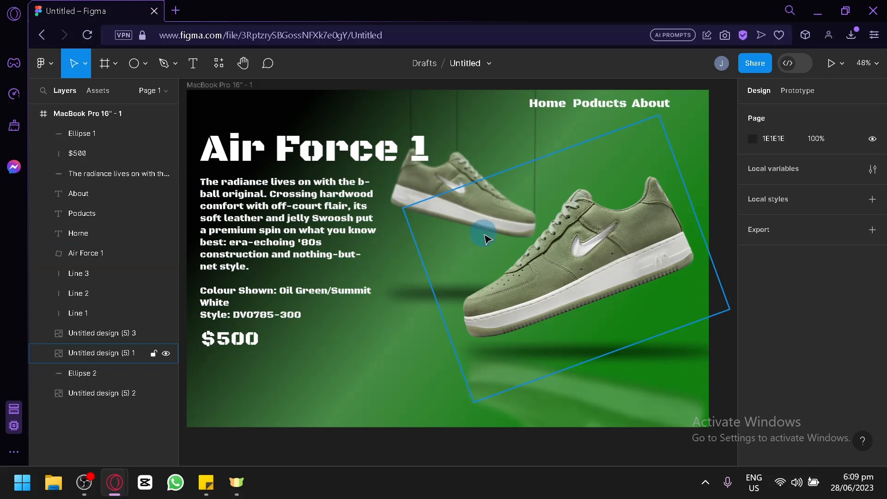
Duplicate the $500 price text below itself at about X 44, Y 902 and change the copy's text to "BUY NOW".
{"action": "left_click", "coordinate": [253, 341]}
{"action": "left_click_drag", "start_coordinate": [252, 345], "coordinate": [270, 390], "text": "alt"}
{"action": "double_click", "coordinate": [263, 385]}
{"action": "double_click", "coordinate": [258, 380]}
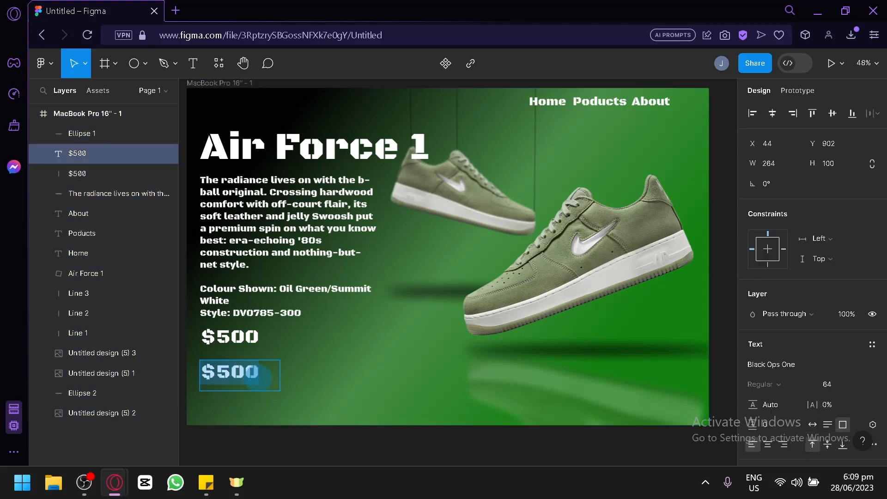
{"action": "type", "text": "BUY N"}
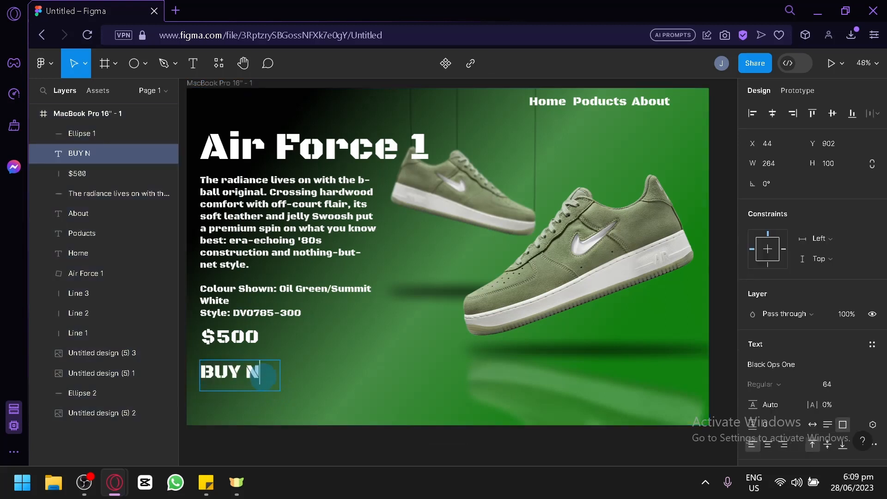
{"action": "type", "text": "OW"}
Widen the BUY NOW text box to about 335 so the text fits on one line.
{"action": "left_click", "coordinate": [293, 371]}
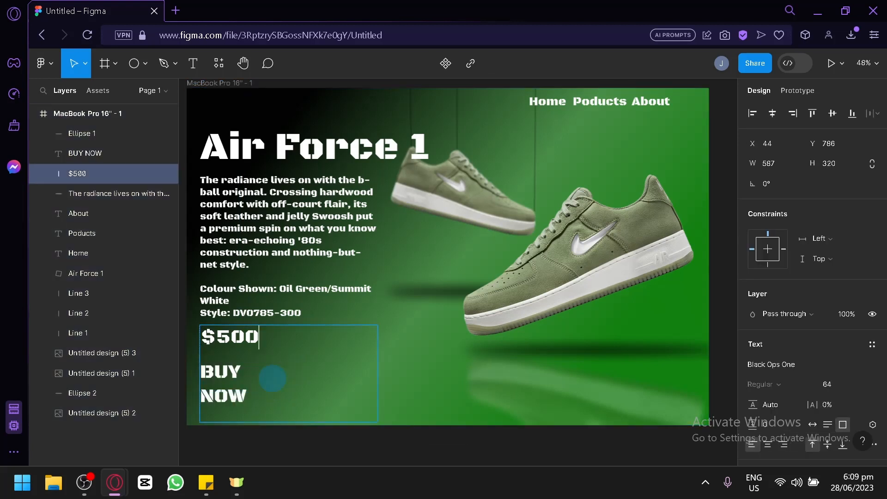
{"action": "left_click", "coordinate": [224, 387]}
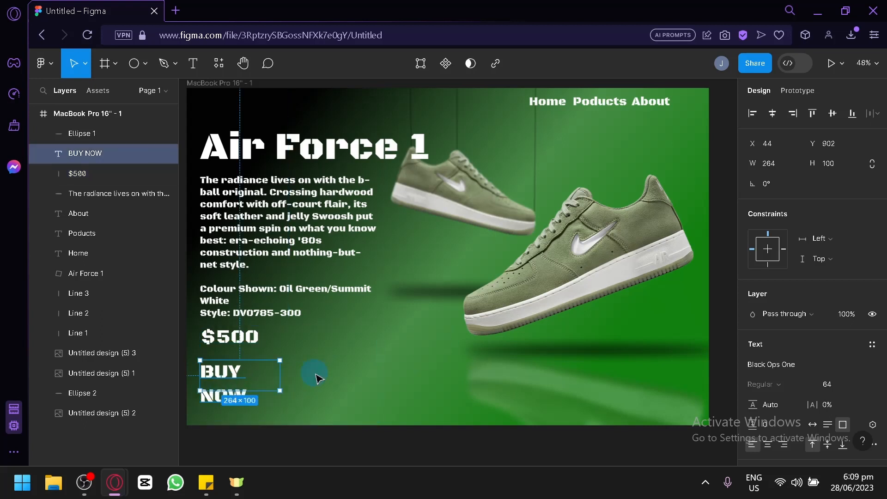
{"action": "left_click_drag", "start_coordinate": [281, 375], "coordinate": [303, 375]}
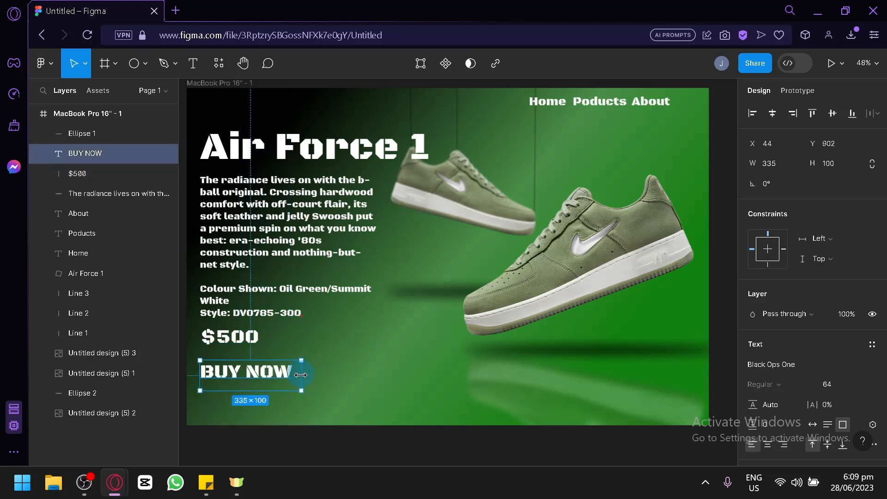
Add a second fill to the BUY NOW text and lower that fill's opacity to 0%.
{"action": "scroll", "coordinate": [827, 323], "scroll_direction": "down", "scroll_amount": 2}
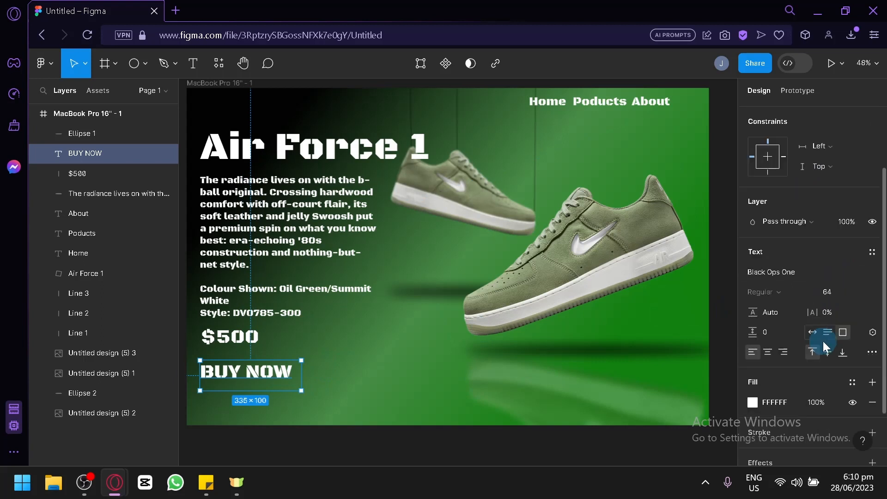
{"action": "scroll", "coordinate": [862, 389], "scroll_direction": "down", "scroll_amount": 2}
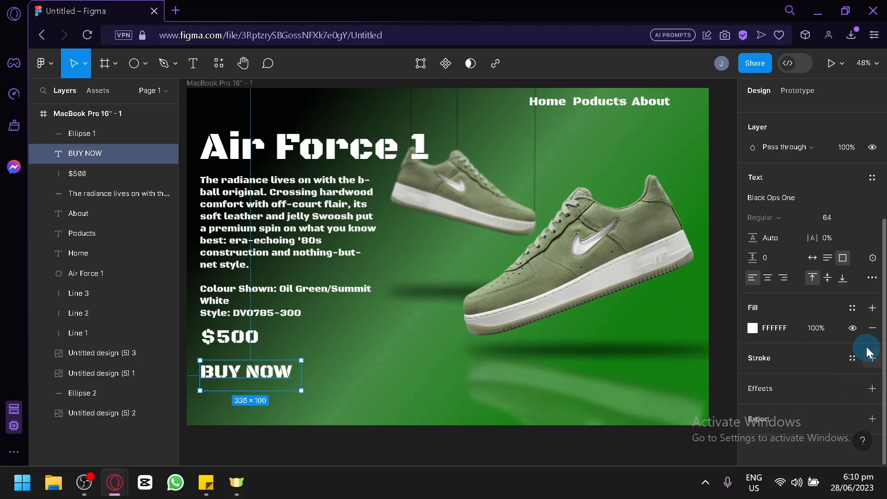
{"action": "left_click", "coordinate": [872, 311]}
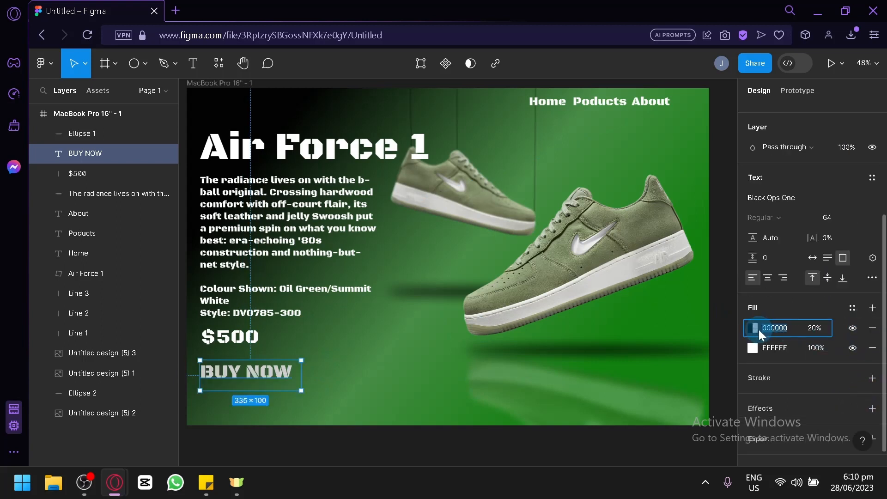
{"action": "left_click", "coordinate": [758, 329]}
{"action": "left_click", "coordinate": [685, 287]}
{"action": "left_click", "coordinate": [700, 297]}
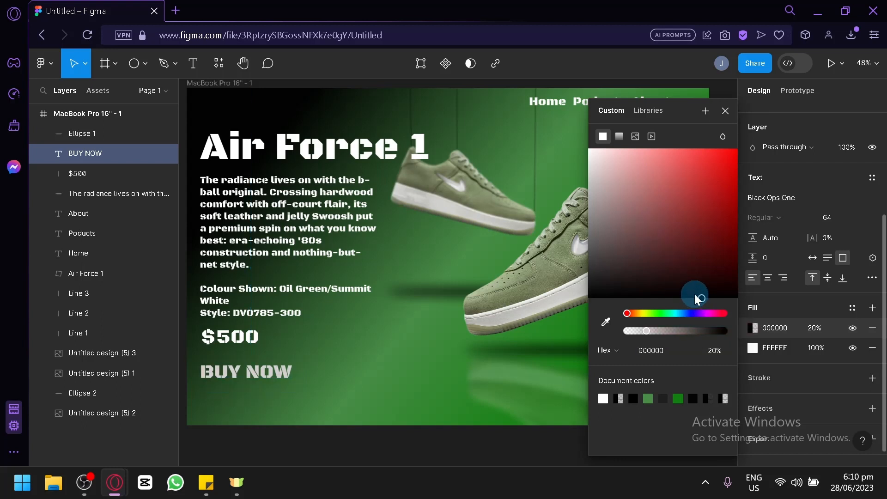
{"action": "left_click_drag", "start_coordinate": [686, 321], "coordinate": [630, 326]}
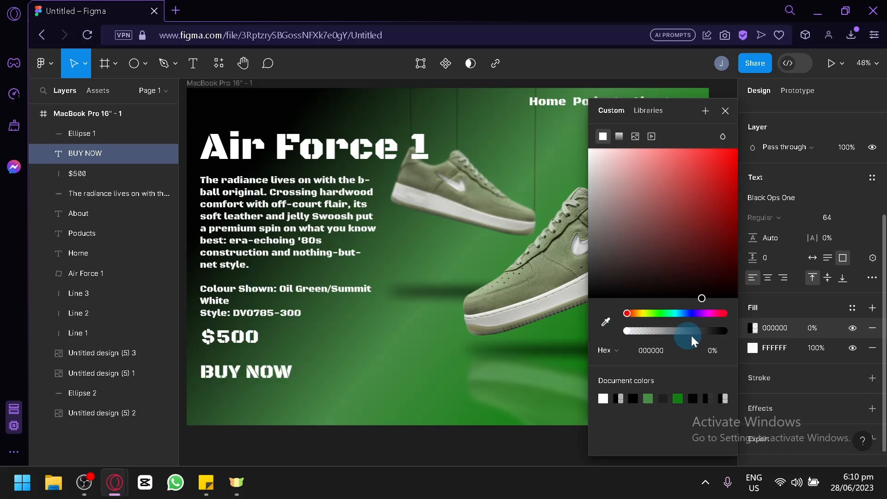
Set the added BUY NOW fill to dark green 103105 and its opacity to 55%.
{"action": "left_click_drag", "start_coordinate": [691, 336], "coordinate": [656, 312]}
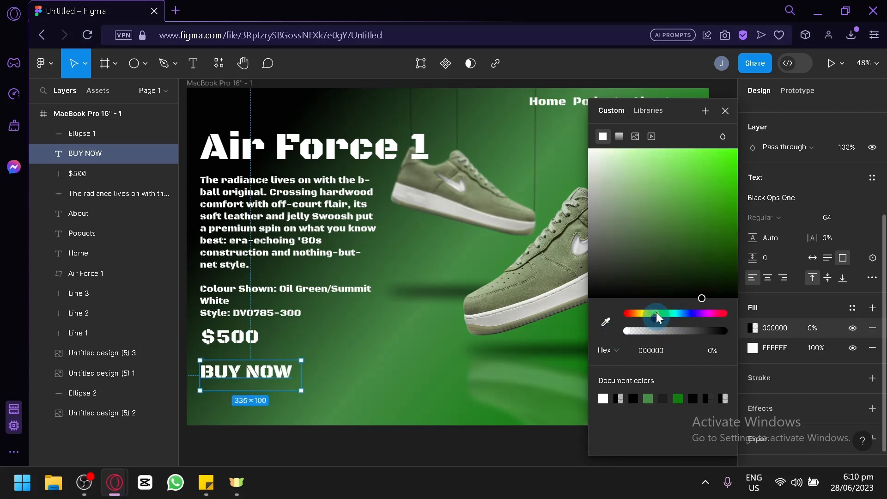
{"action": "left_click_drag", "start_coordinate": [693, 217], "coordinate": [724, 269]}
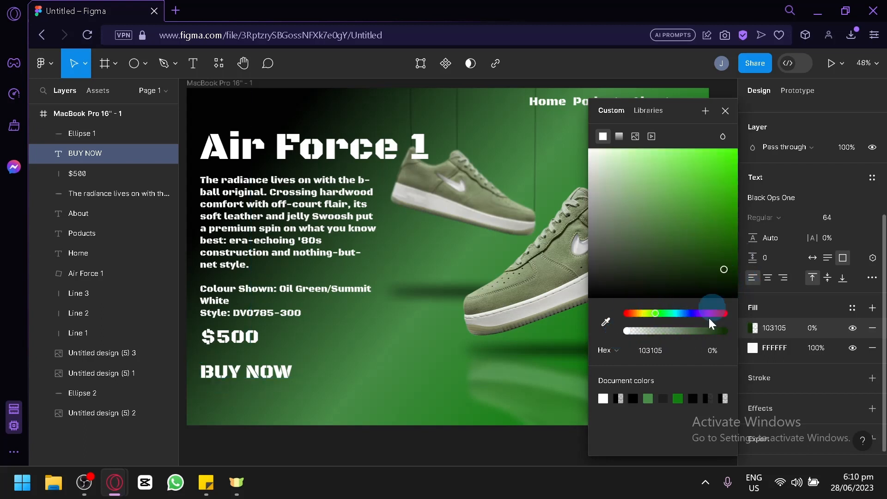
{"action": "left_click_drag", "start_coordinate": [708, 330], "coordinate": [681, 328]}
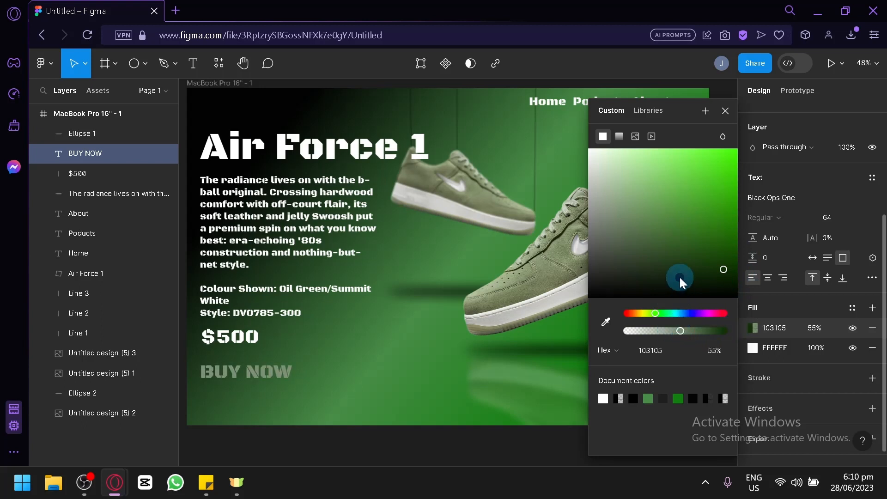
Change the added BUY NOW fill's colour to white FFFFFF and close the colour picker.
{"action": "left_click_drag", "start_coordinate": [679, 277], "coordinate": [585, 128]}
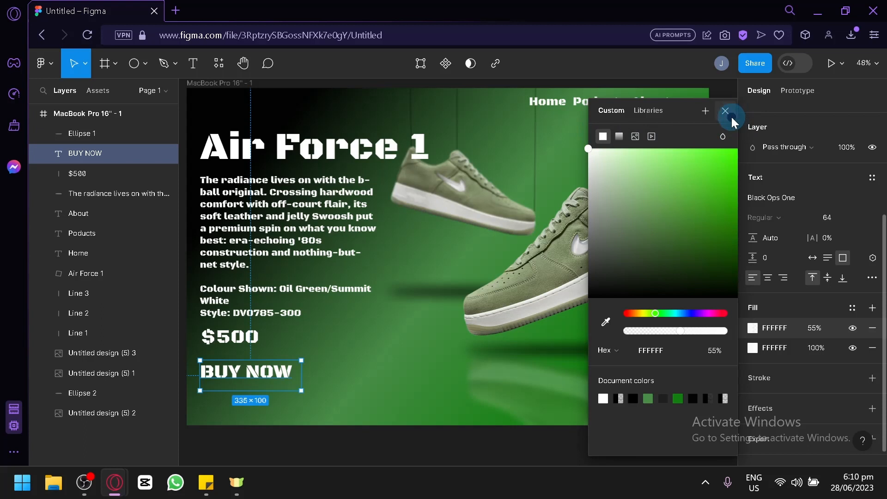
{"action": "left_click", "coordinate": [731, 117]}
Draw a rectangle about 330 by 81 over the BUY NOW text and place its layer directly below that text.
{"action": "left_click", "coordinate": [143, 74]}
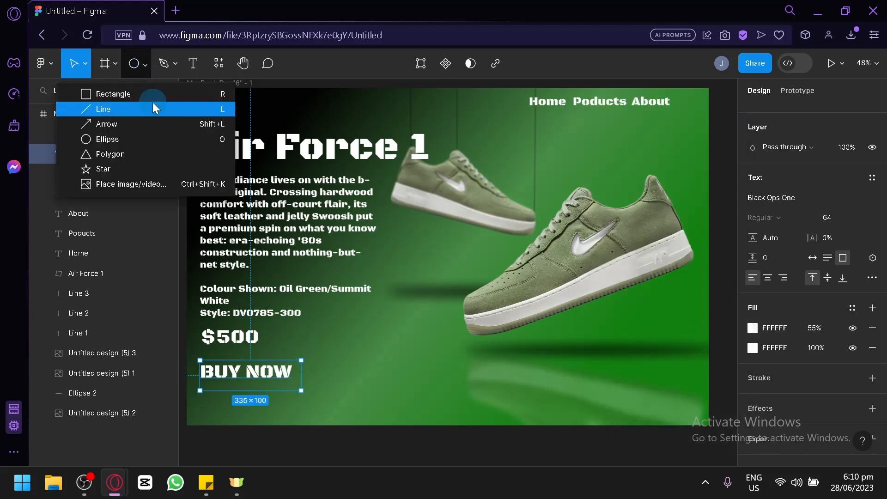
{"action": "left_click", "coordinate": [114, 98]}
{"action": "left_click_drag", "start_coordinate": [199, 360], "coordinate": [298, 384]}
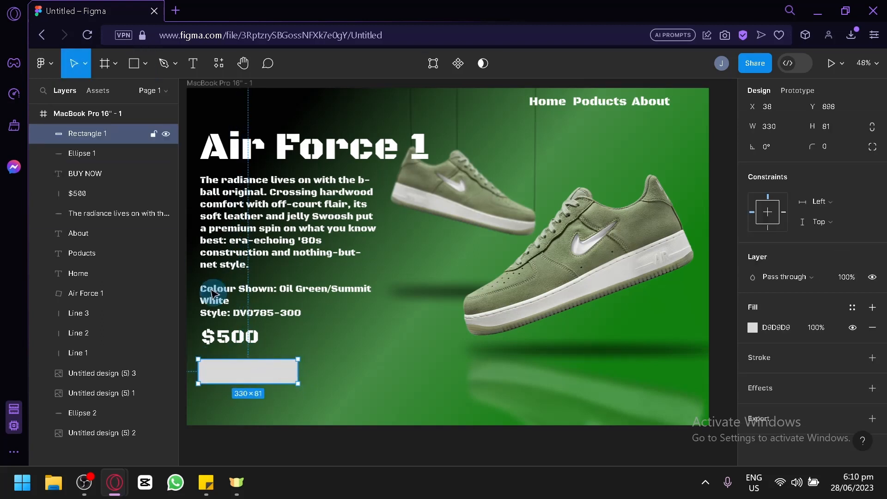
{"action": "left_click_drag", "start_coordinate": [153, 134], "coordinate": [158, 238]}
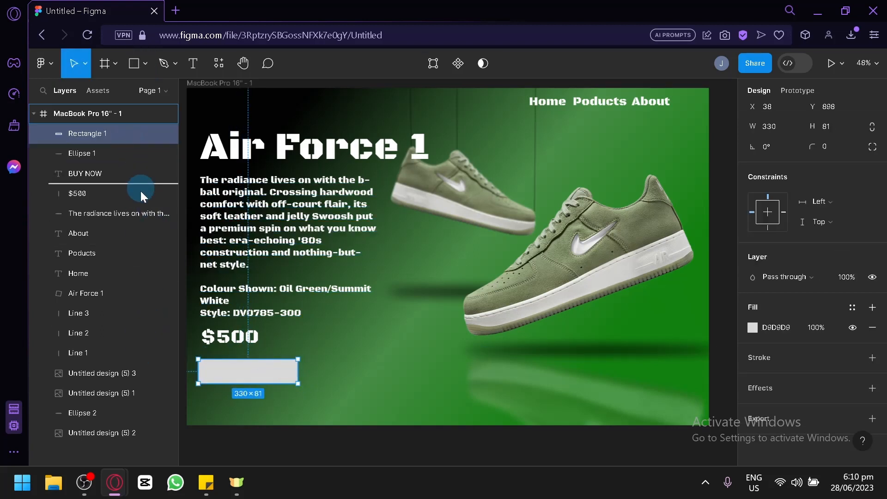
{"action": "mouse_move", "coordinate": [141, 190]}
{"action": "left_mouse_down"}
{"action": "mouse_move", "coordinate": [130, 170]}
{"action": "mouse_move", "coordinate": [131, 182]}
{"action": "left_mouse_up"}
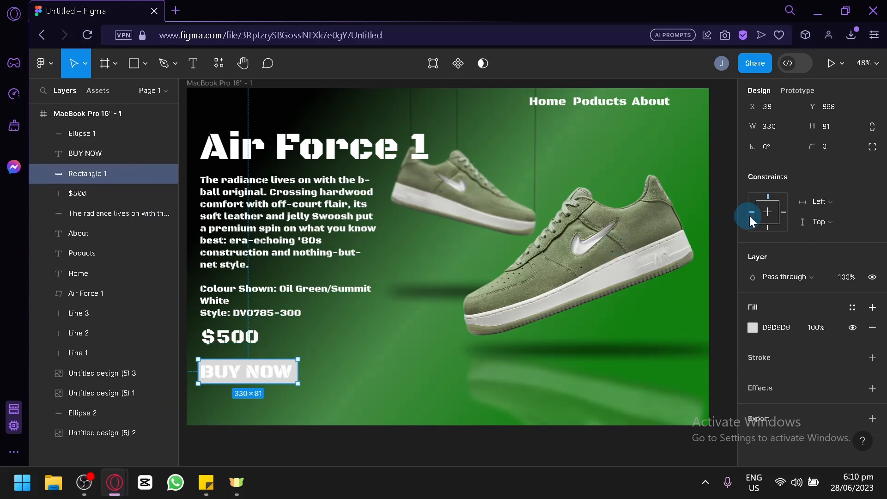
Round the BUY NOW rectangle's corners to 30 and set its fill to black 000000 at 56% opacity.
{"action": "left_click_drag", "start_coordinate": [812, 148], "coordinate": [325, 164]}
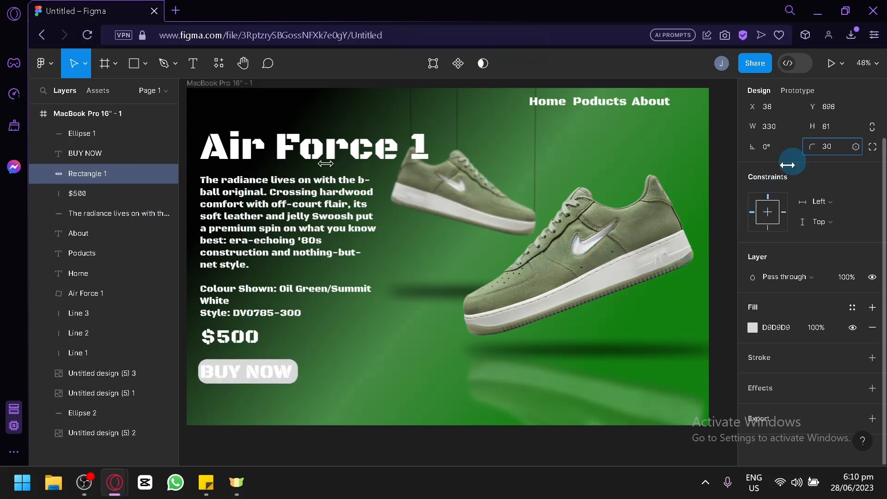
{"action": "left_click", "coordinate": [753, 327]}
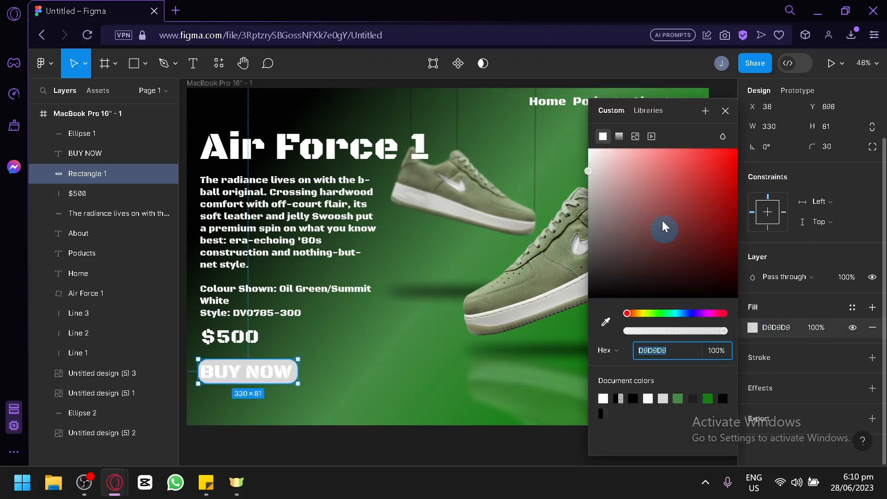
{"action": "left_click_drag", "start_coordinate": [625, 156], "coordinate": [791, 378]}
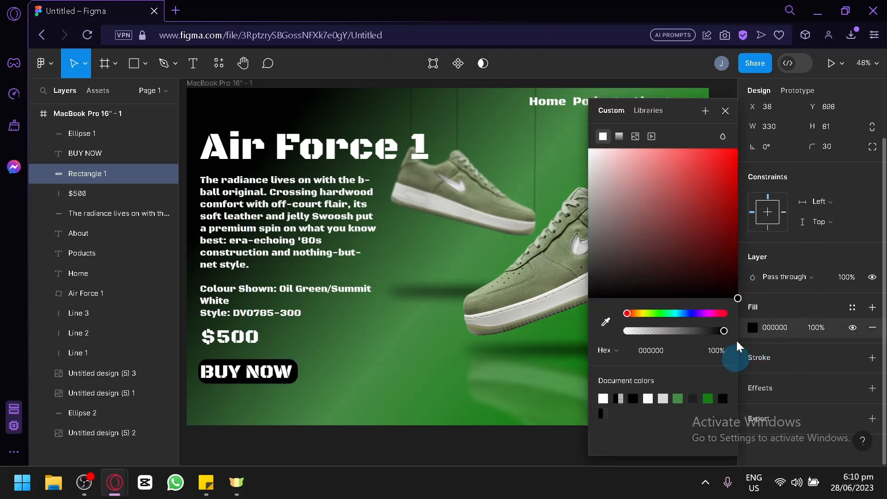
{"action": "left_click_drag", "start_coordinate": [655, 287], "coordinate": [739, 319]}
{"action": "left_click_drag", "start_coordinate": [724, 330], "coordinate": [681, 332]}
{"action": "left_click", "coordinate": [748, 131]}
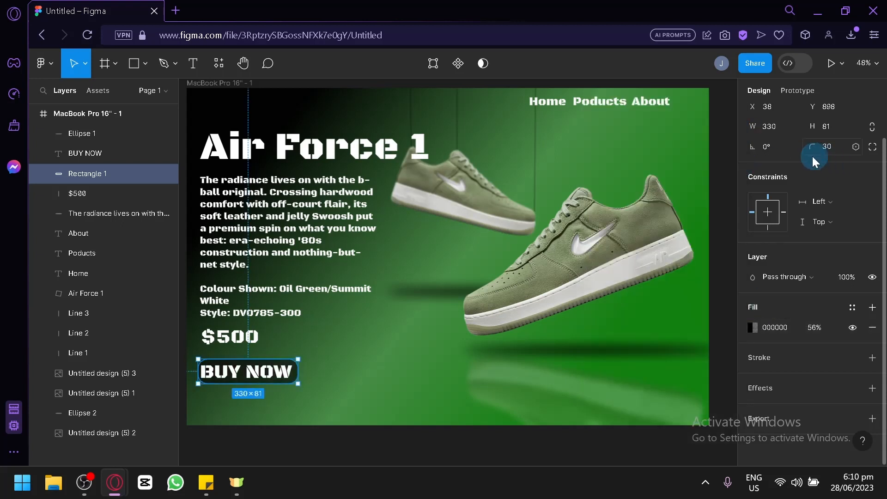
Set the BUY NOW rectangle's corner radius to 25 and enlarge it to about 355 by 91.
{"action": "left_click_drag", "start_coordinate": [812, 148], "coordinate": [812, 256]}
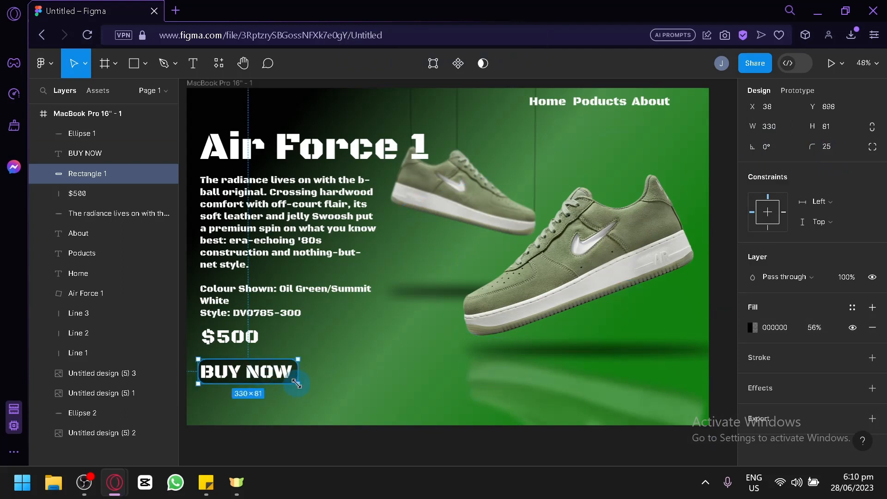
{"action": "mouse_move", "coordinate": [296, 384]}
{"action": "left_mouse_down"}
{"action": "mouse_move", "coordinate": [306, 387]}
{"action": "mouse_move", "coordinate": [297, 383]}
{"action": "left_mouse_up"}
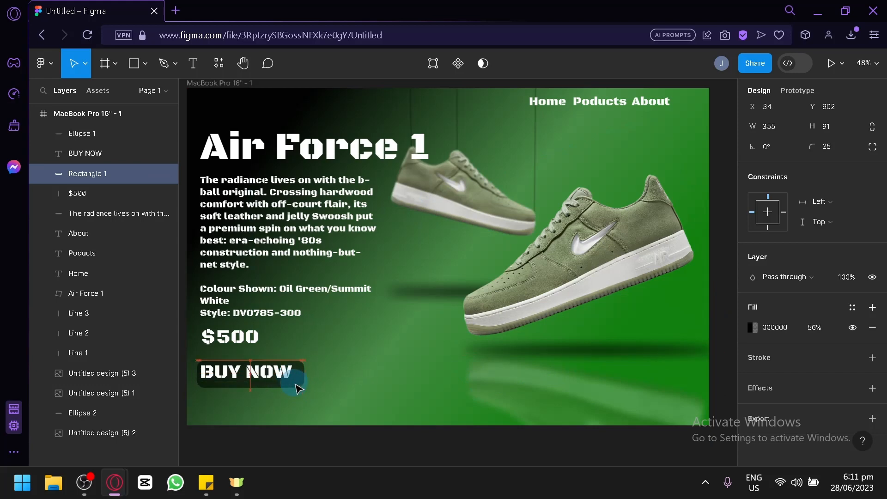
Position the rectangle around the BUY NOW text at about X 33, Y 892, and narrow it to about 330 wide.
{"action": "scroll", "coordinate": [280, 412], "scroll_direction": "up", "scroll_amount": 3}
{"action": "mouse_move", "coordinate": [318, 350]}
{"action": "left_mouse_down"}
{"action": "mouse_move", "coordinate": [312, 345]}
{"action": "mouse_move", "coordinate": [321, 349]}
{"action": "left_mouse_up"}
{"action": "left_click_drag", "start_coordinate": [336, 463], "coordinate": [275, 430]}
{"action": "left_click_drag", "start_coordinate": [341, 357], "coordinate": [335, 352]}
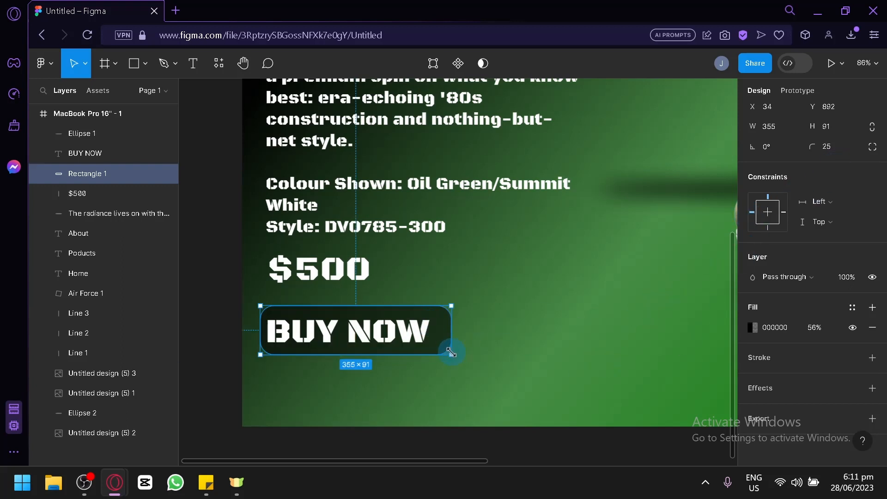
{"action": "key", "text": "Left"}
{"action": "left_click_drag", "start_coordinate": [450, 331], "coordinate": [438, 331]}
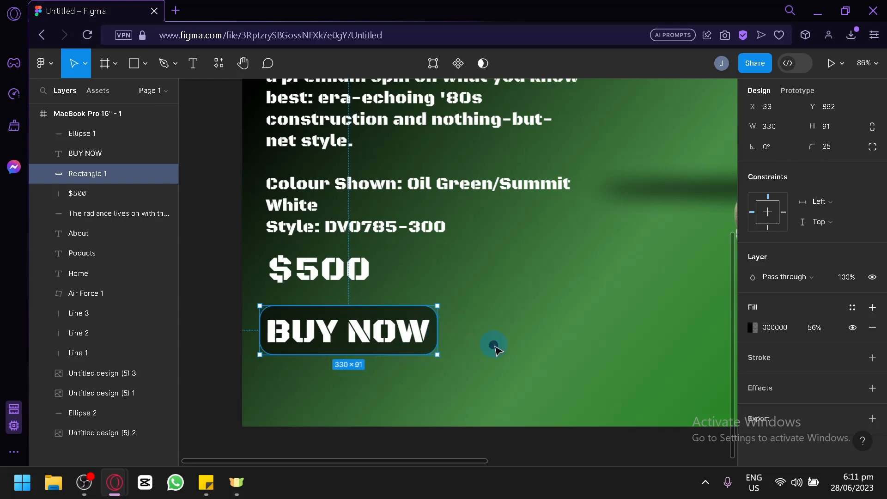
{"action": "key", "text": "Escape"}
Open the prototype settings with the whole landing page frame in view.
{"action": "scroll", "coordinate": [530, 344], "scroll_direction": "down", "scroll_amount": 5}
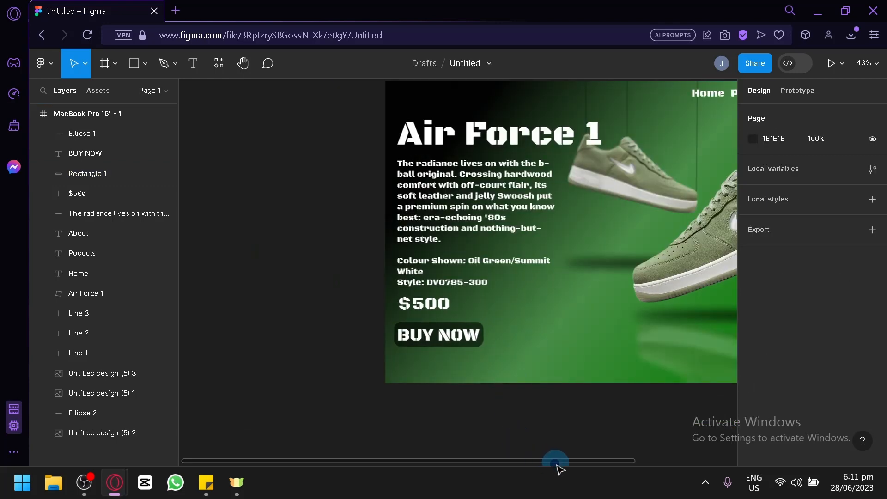
{"action": "left_click_drag", "start_coordinate": [556, 463], "coordinate": [648, 461]}
{"action": "scroll", "coordinate": [638, 377], "scroll_direction": "up", "scroll_amount": 1}
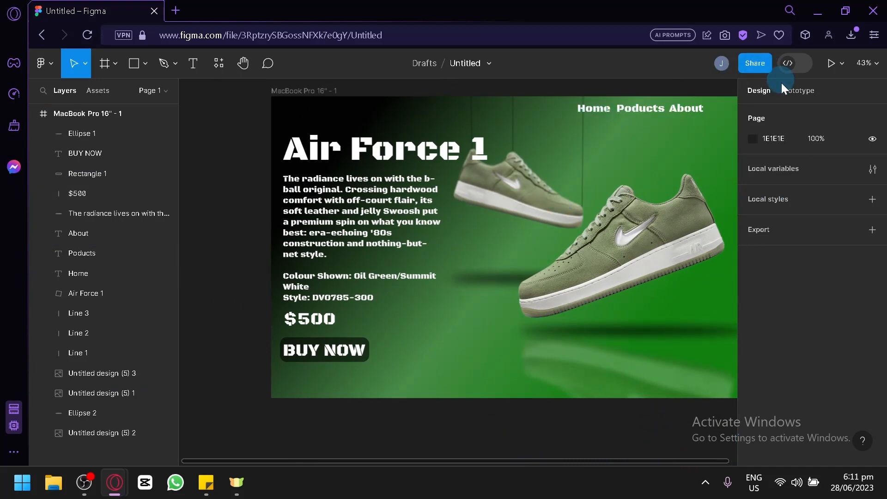
{"action": "left_click", "coordinate": [796, 91]}
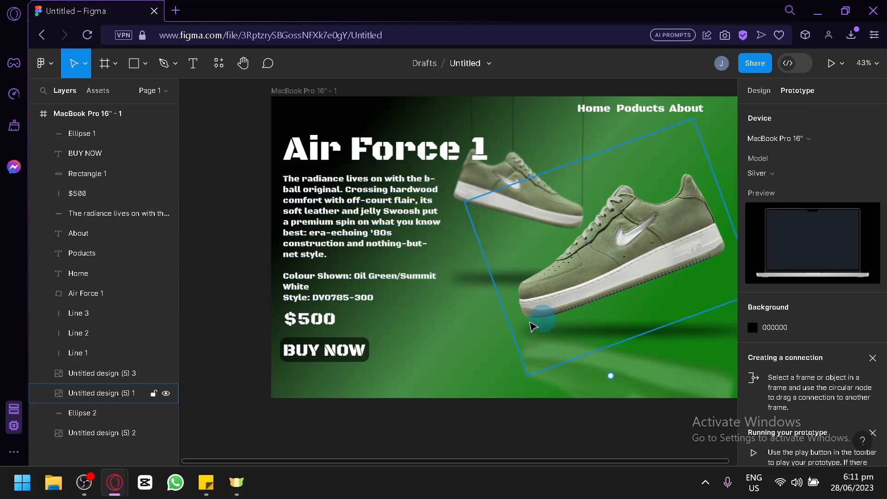
{"action": "left_click_drag", "start_coordinate": [526, 464], "coordinate": [560, 457]}
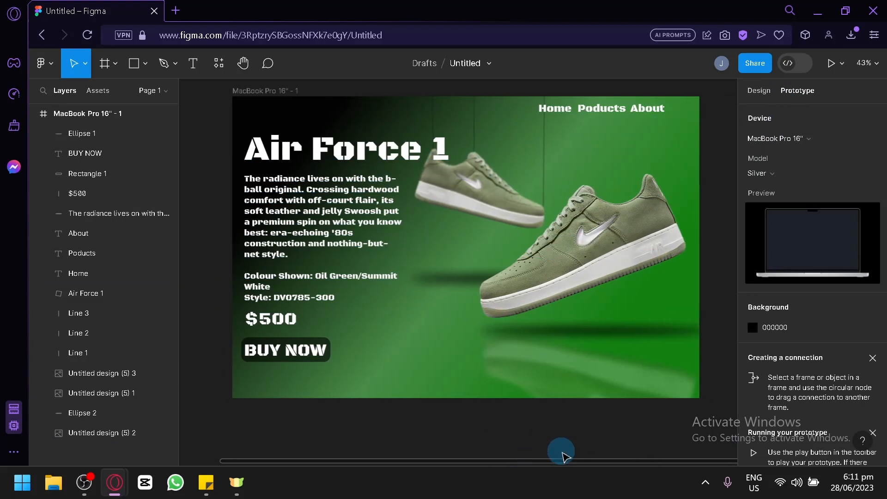